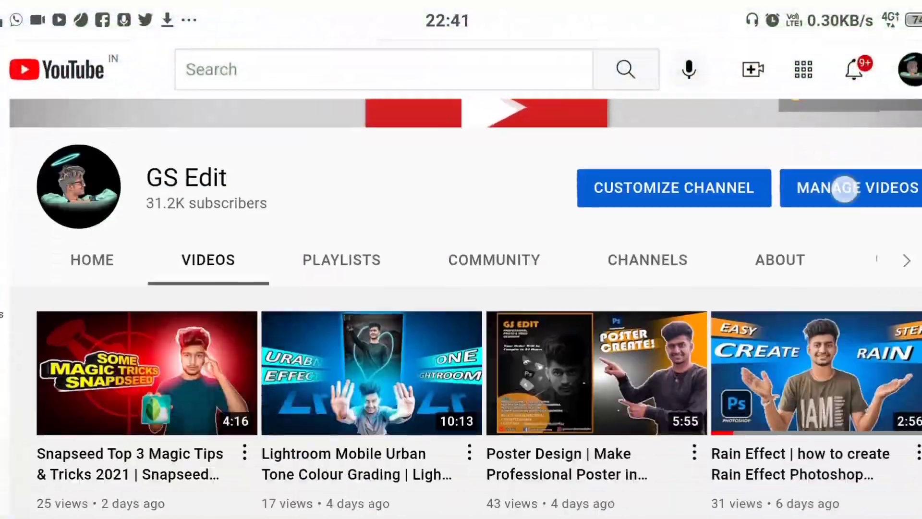
Scroll down through the uploads on the channel's Videos tab
scroll(845, 187, "down", 10)
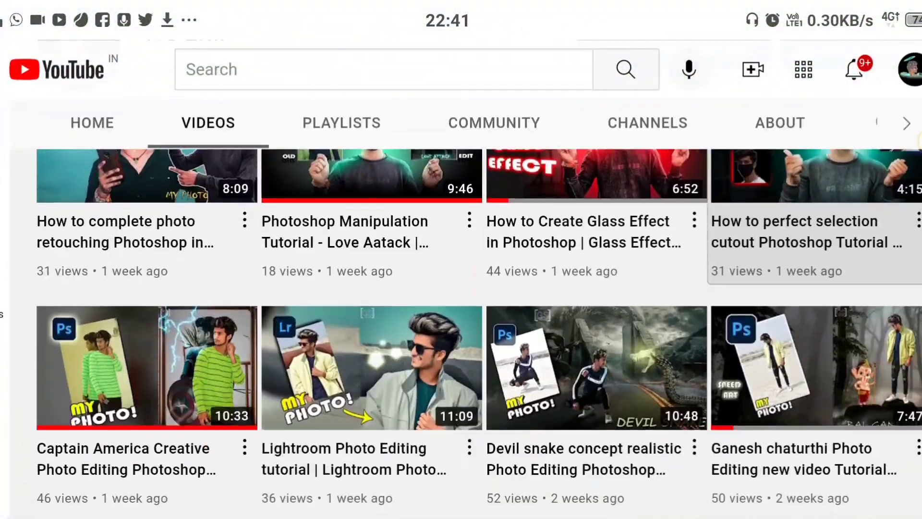
scroll(461, 336, "down", 3)
scroll(461, 336, "down", 2)
scroll(461, 336, "down", 2)
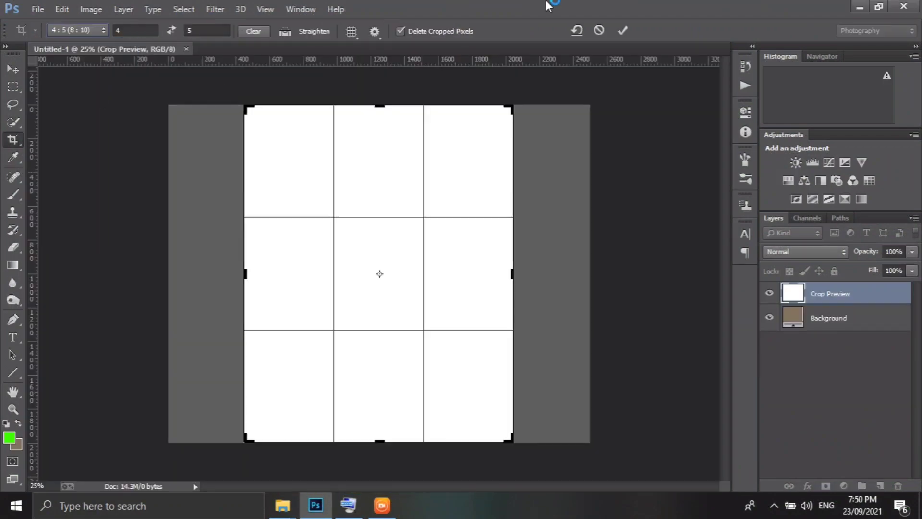
Commit the 4:5 crop and place the foggy grass field photo, enlarged to fill the canvas
left_click(37, 9)
left_click(82, 202)
double_click(262, 140)
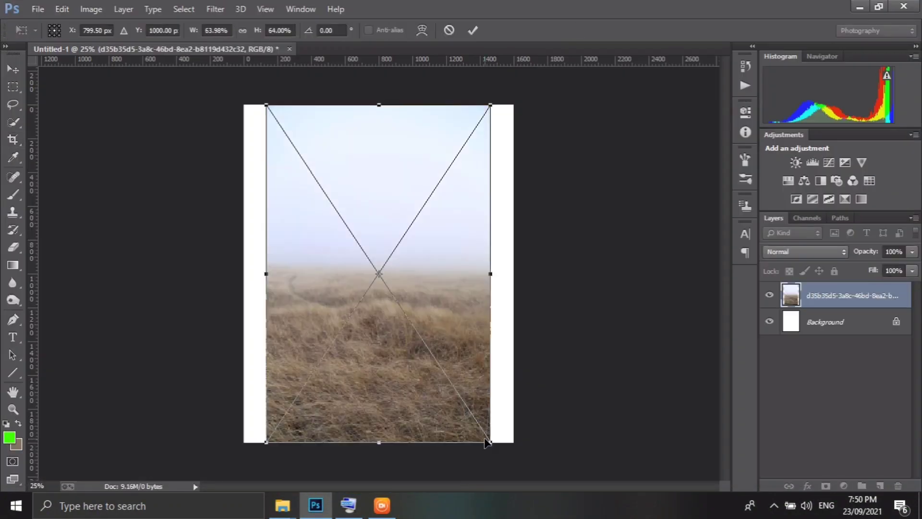
left_click_drag(488, 438, 513, 450)
key("Return")
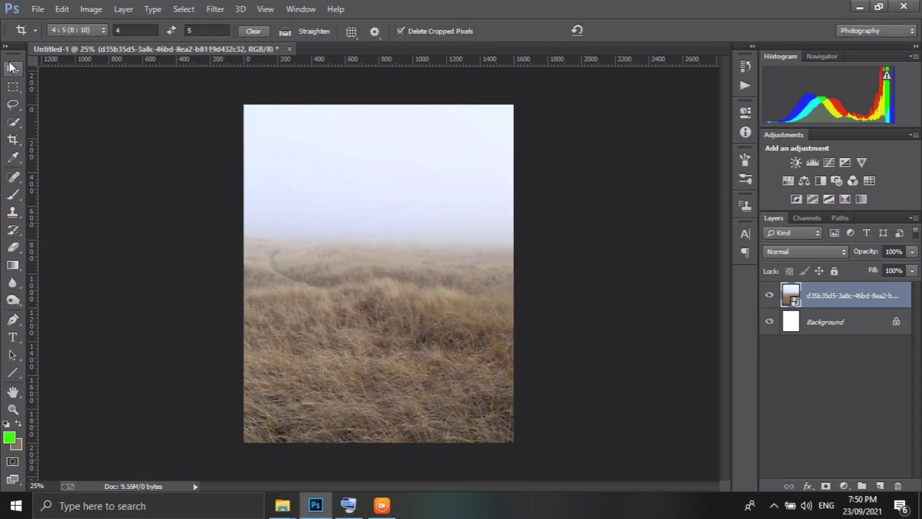
key("v")
left_click_drag(356, 290, 356, 314)
Place the photo of the man sitting on the rock
left_click(37, 9)
left_click(83, 202)
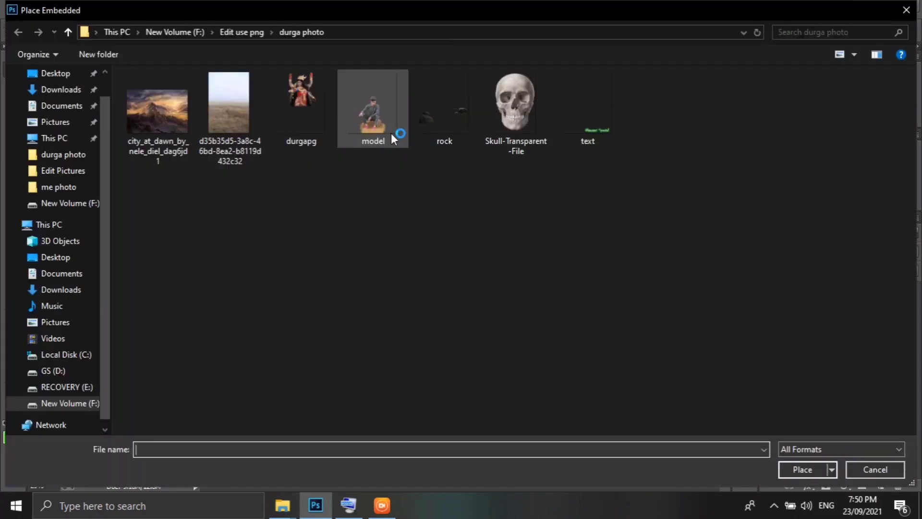
double_click(391, 133)
key("Return")
Place the mountain city photo over the upper canvas and move it below the grass layer
left_click(37, 8)
left_click(83, 203)
double_click(368, 184)
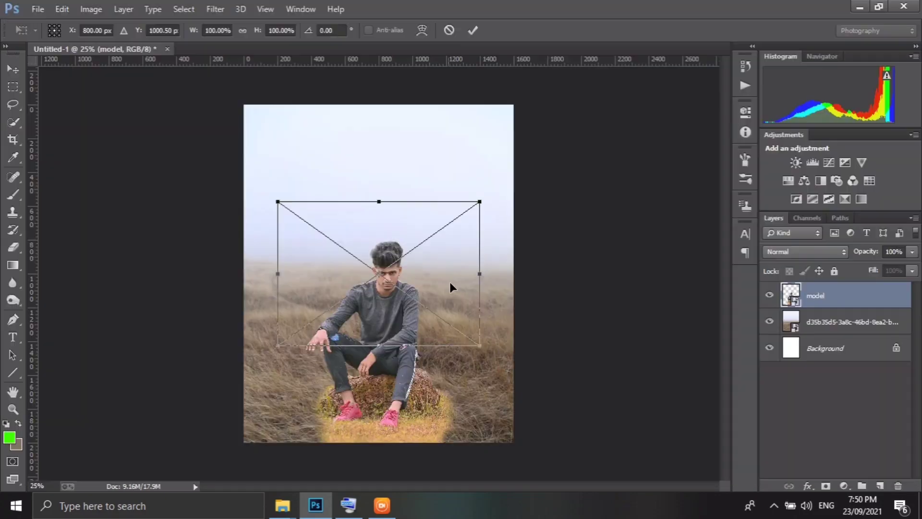
mouse_move(488, 363)
left_mouse_down()
mouse_move(509, 243)
mouse_move(495, 272)
left_mouse_up()
left_click(495, 272)
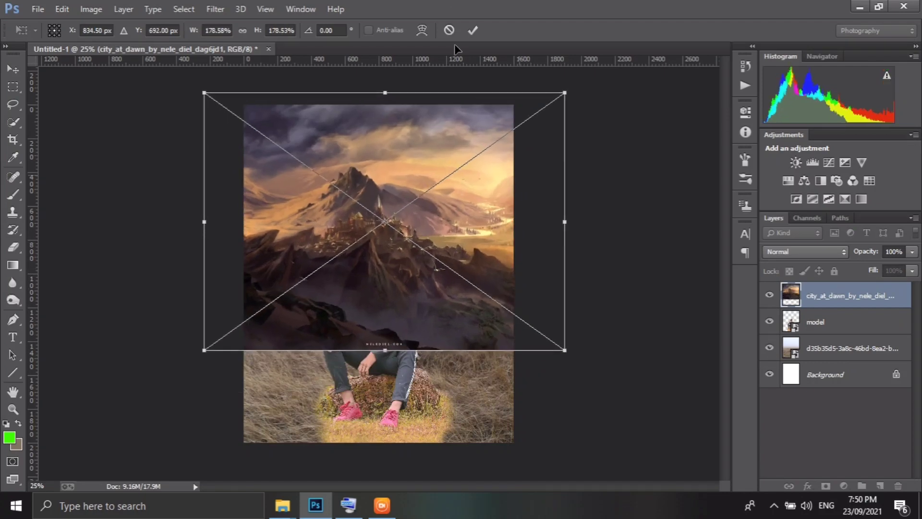
key("Return")
key("ctrl+[")
key("ctrl+[")
Mask the grass layer with a black-to-white gradient to reveal the mountains above
left_click(793, 322)
left_click(825, 486)
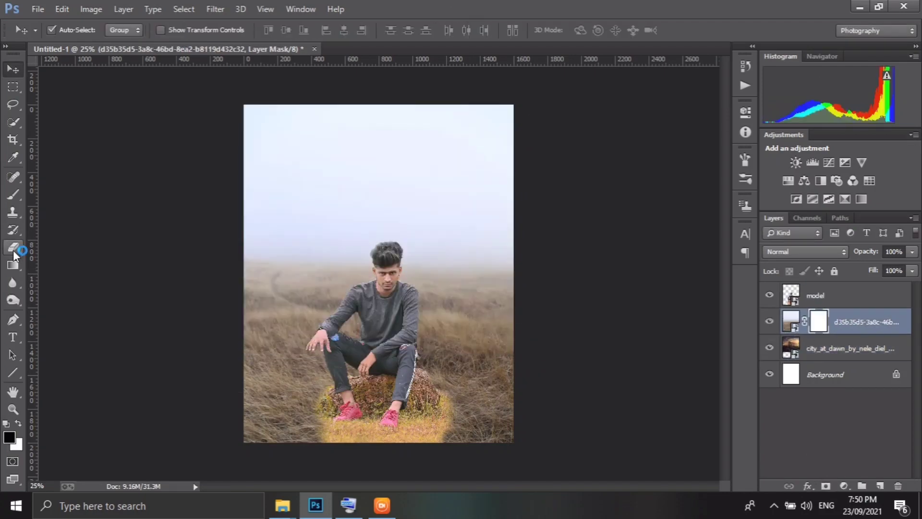
left_click(12, 265)
left_click(9, 437)
left_click(871, 123)
left_click_drag(383, 222, 385, 314)
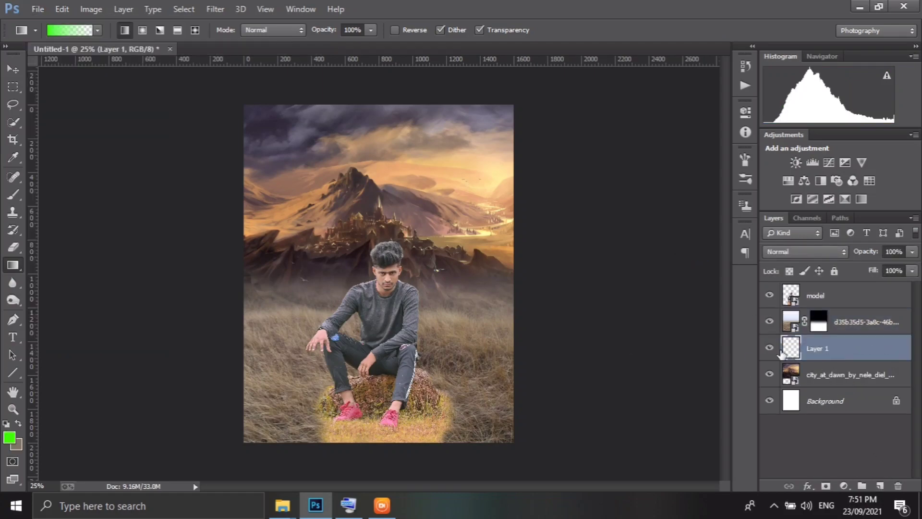
Place the Durga goddess image and move it just under the grass layer
left_click(38, 9)
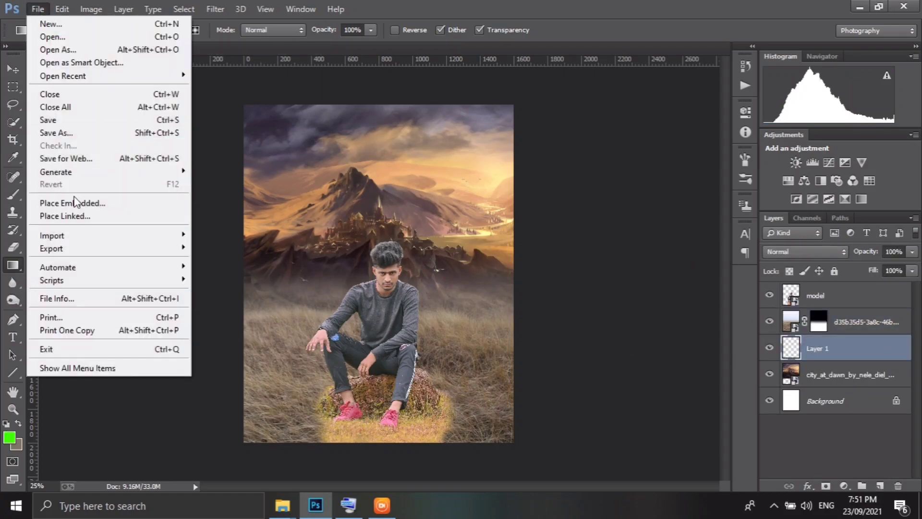
left_click(62, 202)
double_click(301, 104)
left_click(475, 32)
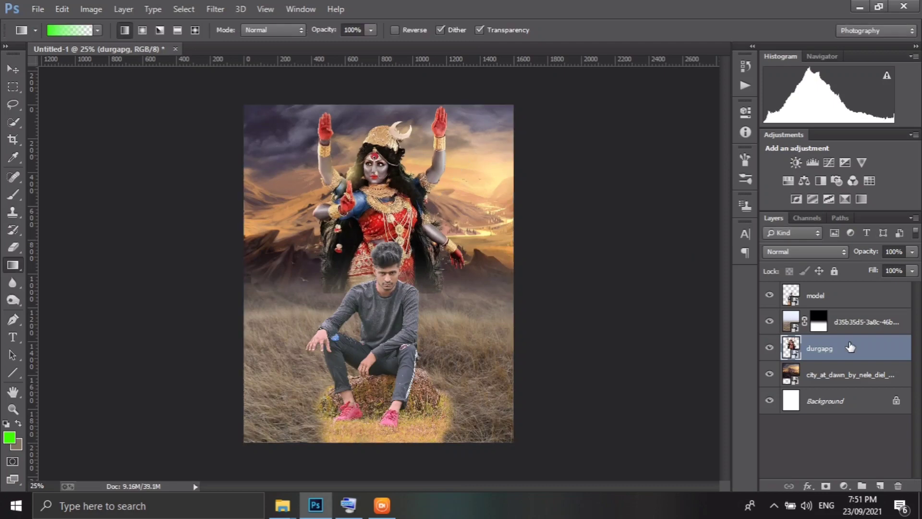
mouse_move(849, 350)
left_mouse_down()
mouse_move(849, 385)
mouse_move(850, 349)
left_mouse_up()
Redraw the grass mask gradient to fade its top and reveal the goddess
left_click(819, 324)
key("d")
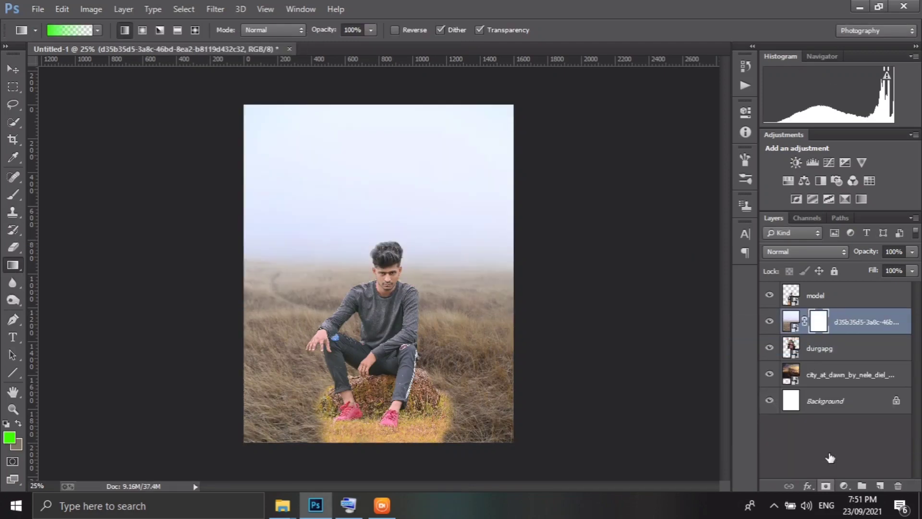
left_click(819, 322)
key("d")
left_click_drag(371, 195, 374, 297)
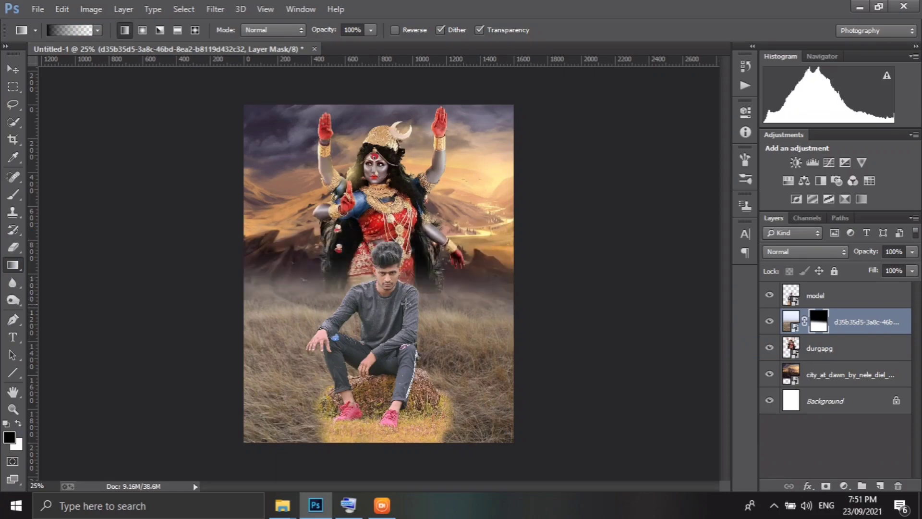
Add a new empty layer beneath the Durga layer for painting
left_click(816, 353)
left_click(880, 486)
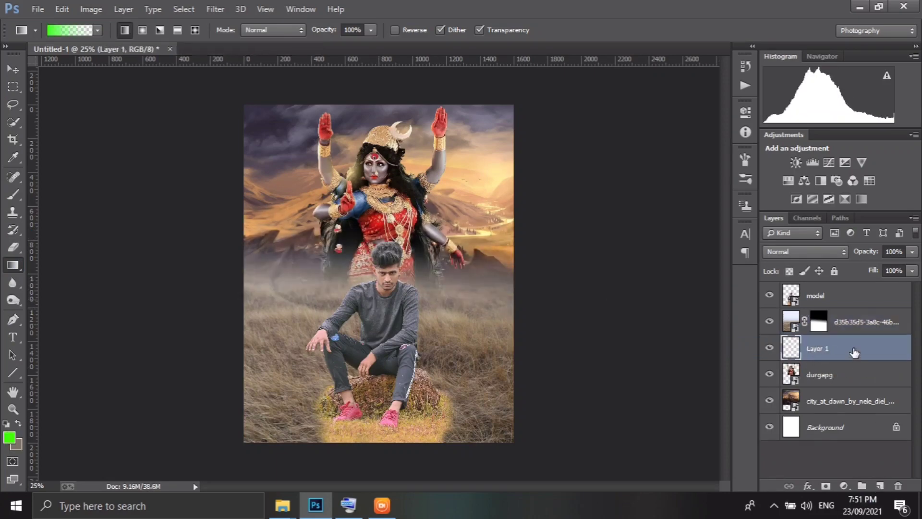
left_click_drag(855, 354, 855, 385)
key("b")
left_click(9, 438)
Set Layer 1 to Linear Dodge (Add) and paint a tan glow behind the goddess
left_click(844, 123)
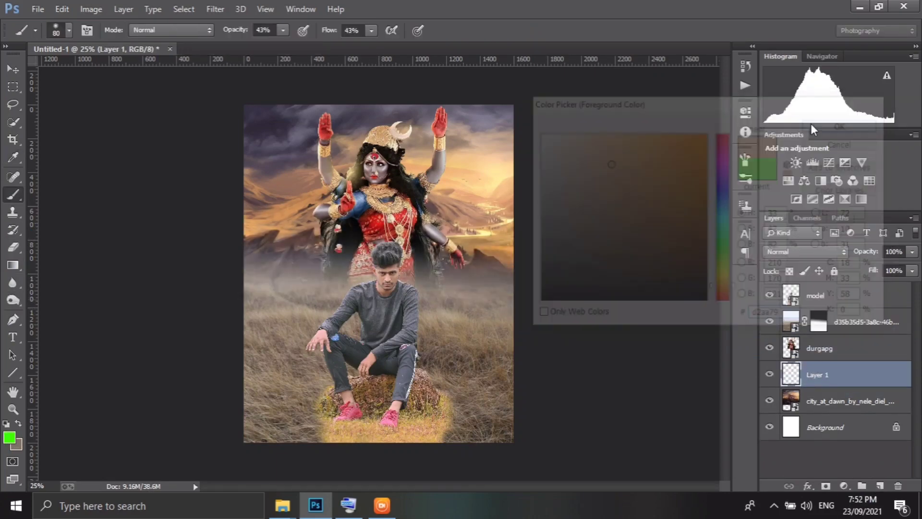
key("bracketright")
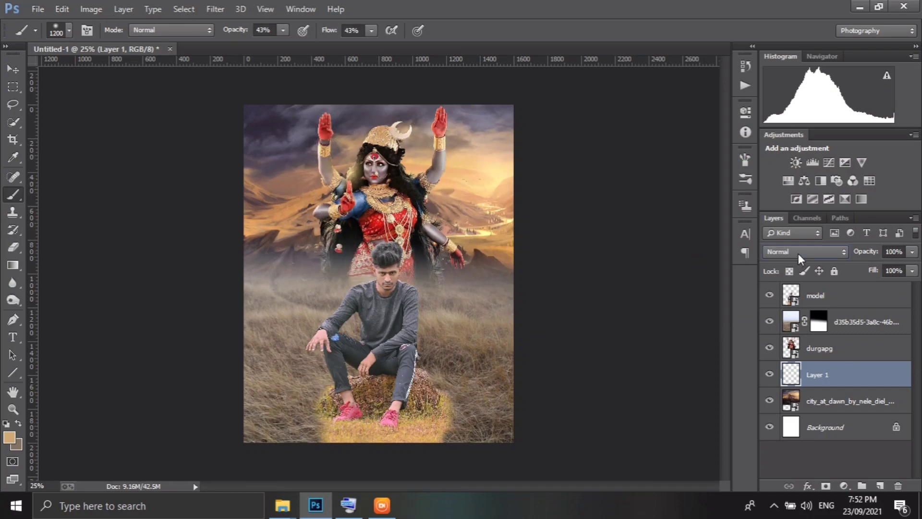
left_click(800, 255)
left_click(800, 130)
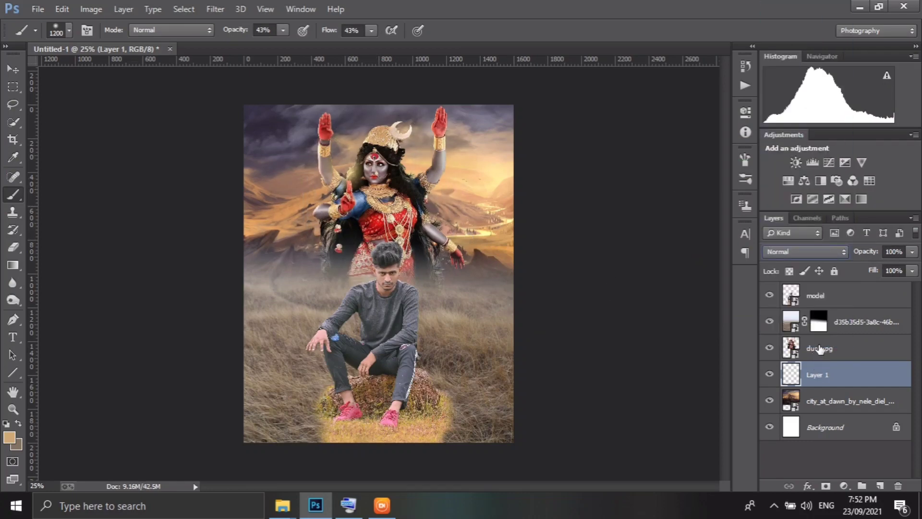
left_click_drag(820, 349, 820, 320)
key("ctrl+z")
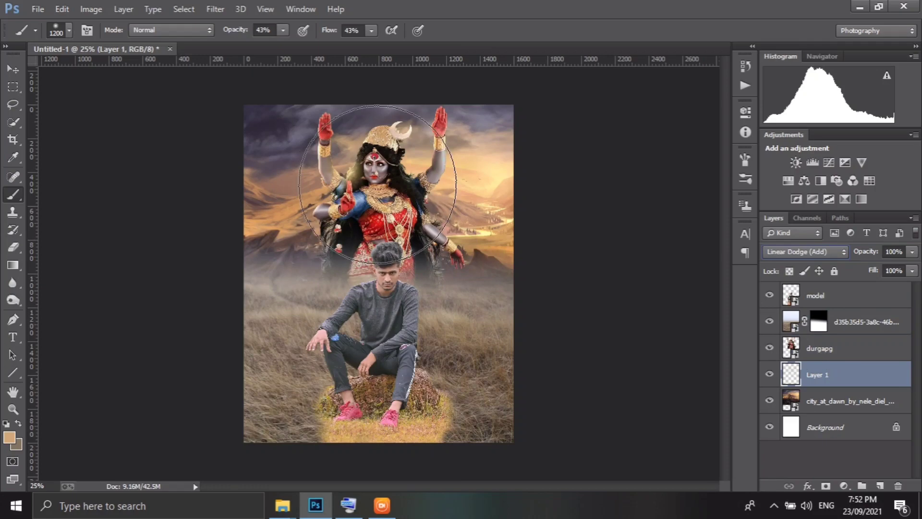
left_click_drag(378, 184, 403, 253)
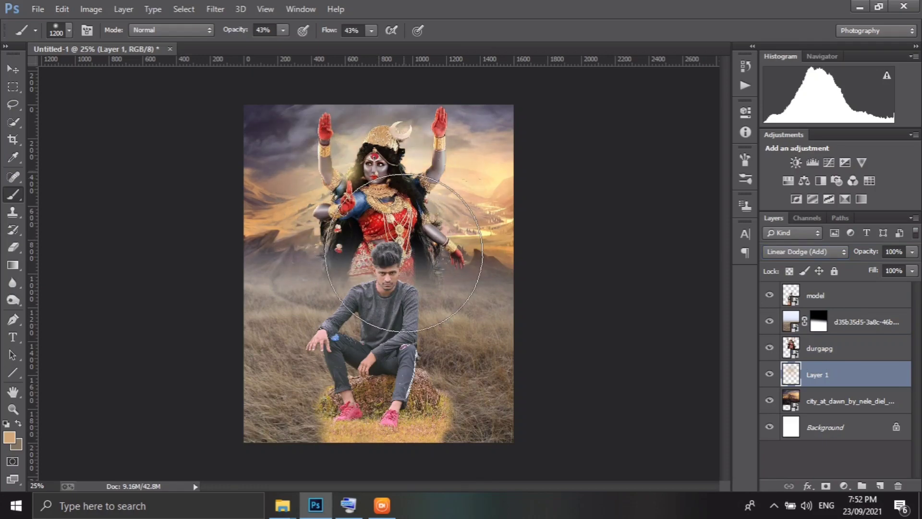
left_click(770, 375, "alt")
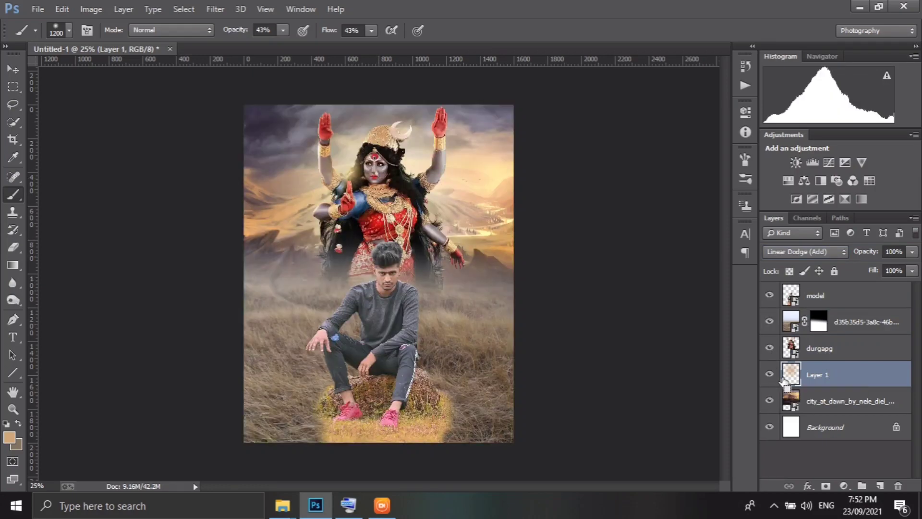
Add a dark brown Solid Color fill layer above the mountain city layer
left_click(845, 402)
left_click(843, 486)
left_click(788, 187)
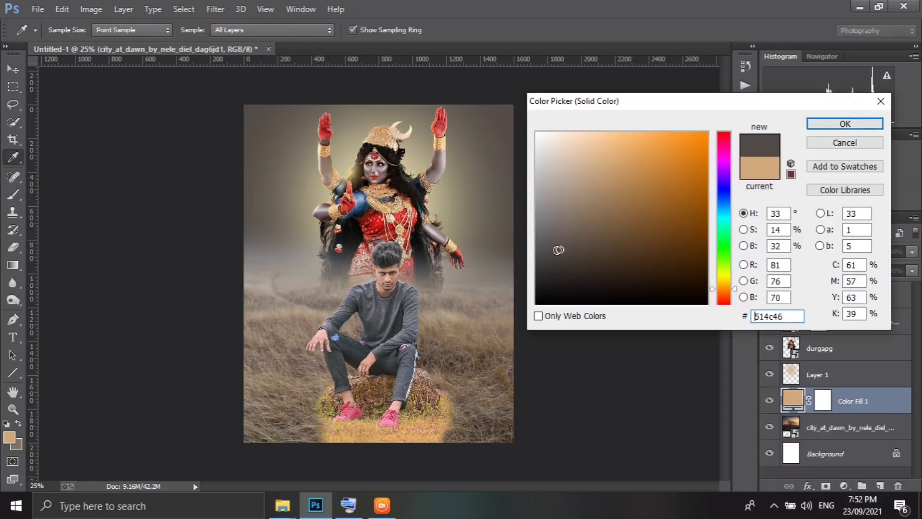
left_click(563, 255)
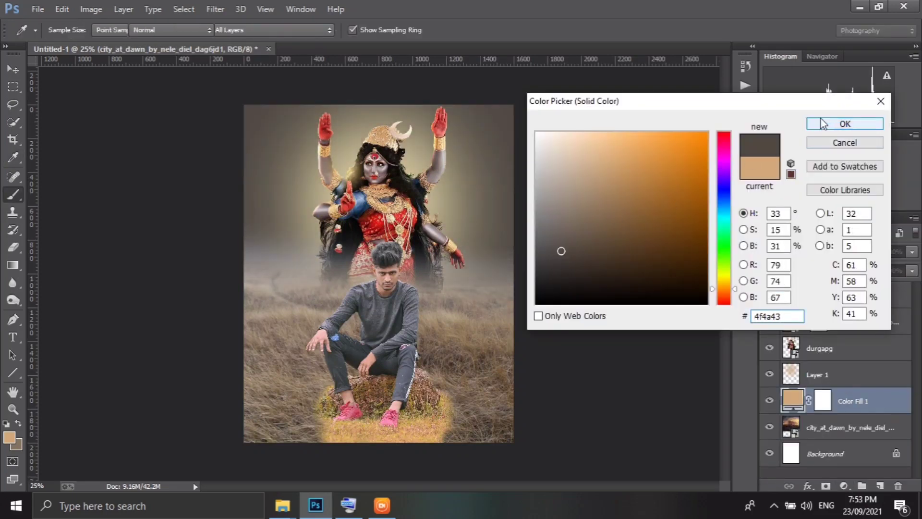
left_click(845, 124)
key("b")
Try Overlay on the colour fill, then settle on Normal blending at reduced opacity
left_click(806, 252)
left_click(788, 179)
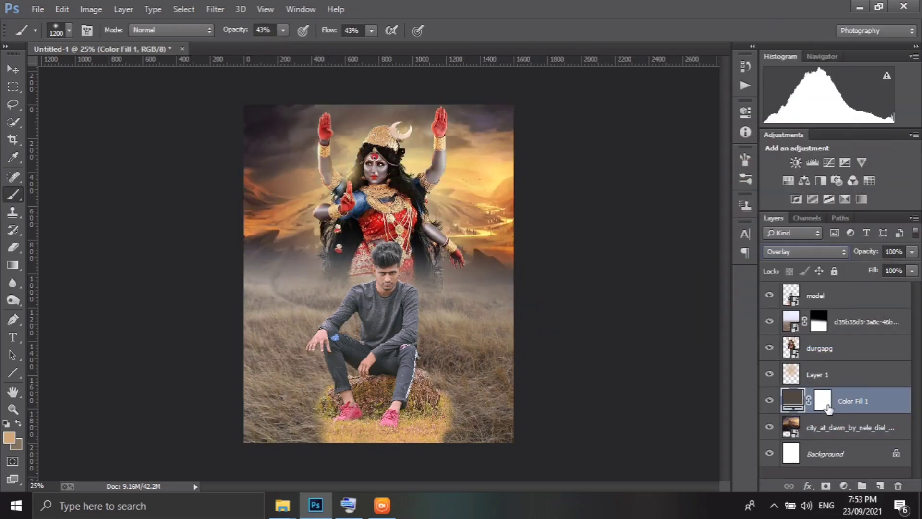
left_click(806, 251)
left_click(767, 404)
left_click(805, 251)
left_click(787, 91)
left_click_drag(864, 251, 859, 257)
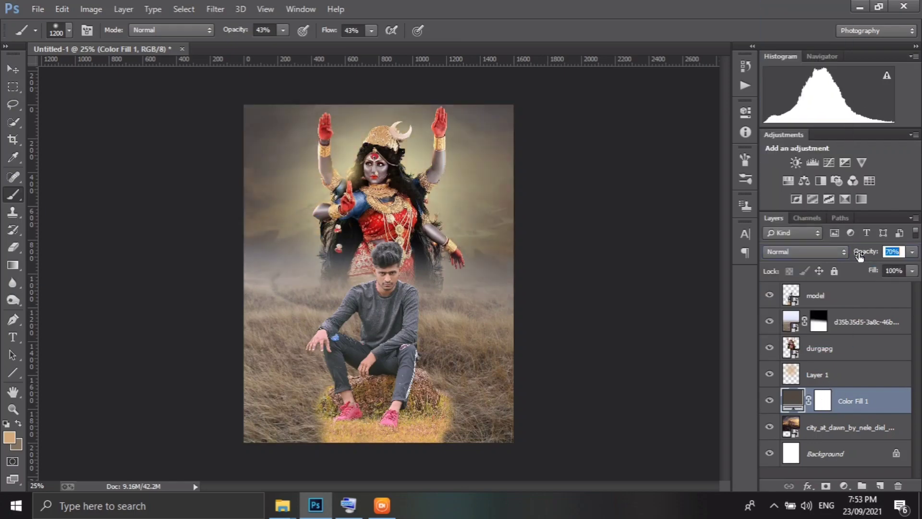
left_click(793, 384)
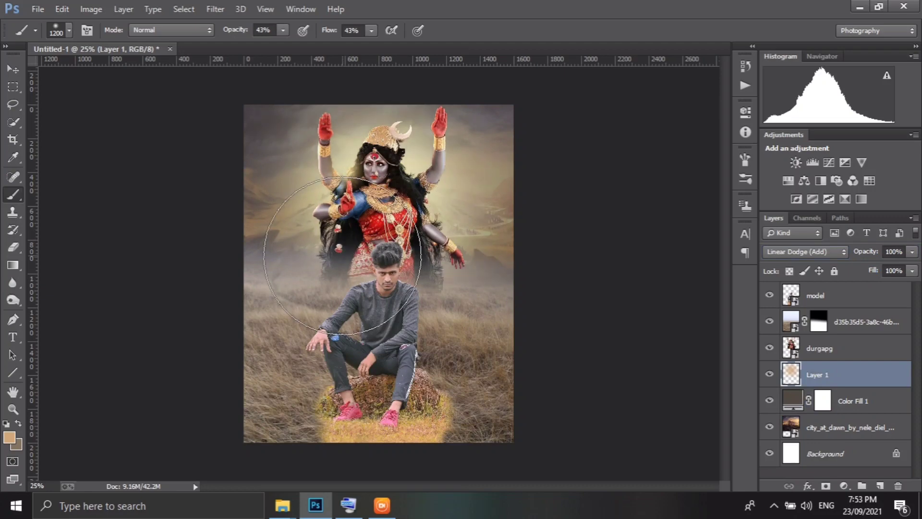
Add Layer 2 clipped to the Durga figure, with brush opacity and flow near full
left_click(819, 348)
left_click(880, 486)
right_click(826, 348)
left_click(592, 238)
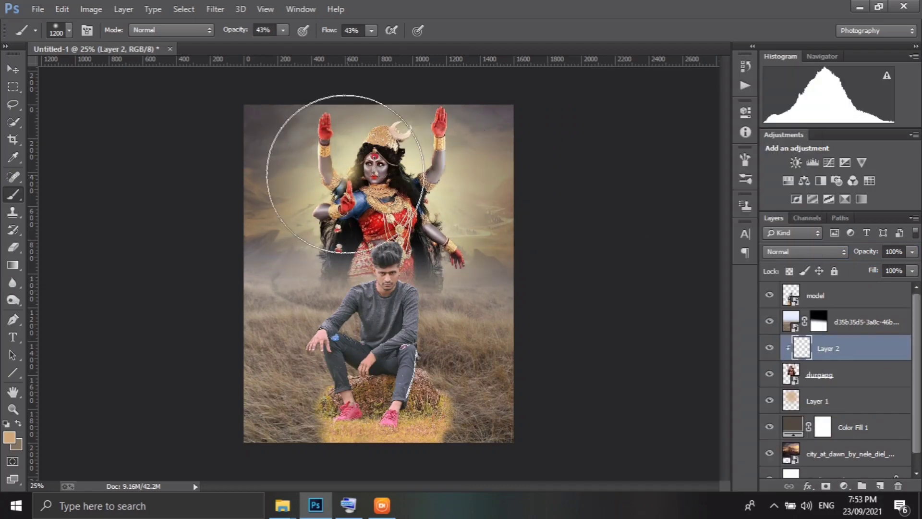
scroll(309, 175, "up", 3)
key("bracketleft")
key("bracketleft")
key("bracketleft")
key("bracketleft")
key("bracketleft")
key("bracketleft")
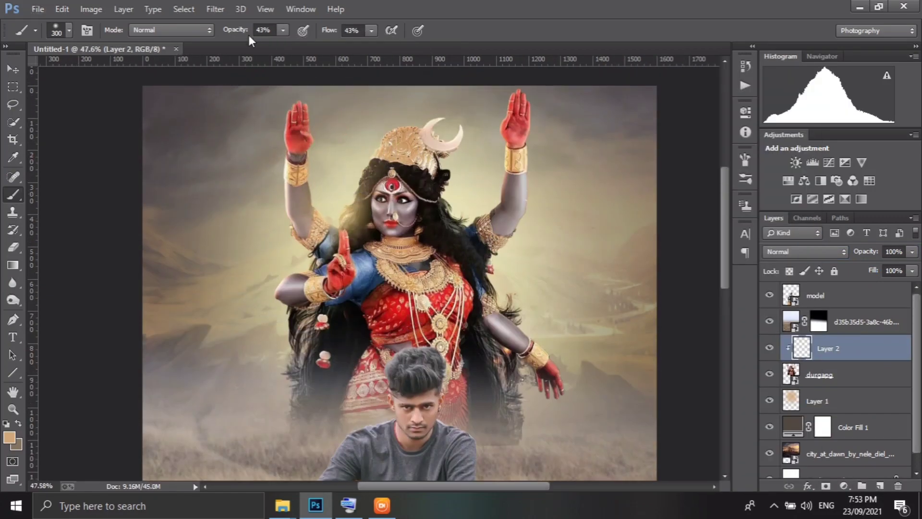
left_click_drag(248, 32, 274, 32)
left_click_drag(325, 31, 356, 31)
Paint light around the goddess's arms and set Layer 2 to Linear Dodge (Add)
left_click_drag(296, 226, 308, 288)
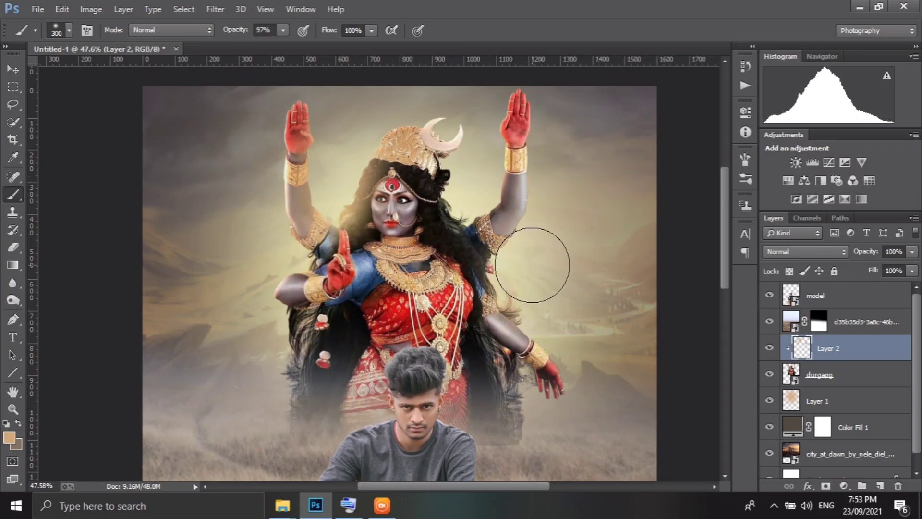
left_click_drag(532, 265, 473, 134)
left_click(805, 251)
left_click(798, 140)
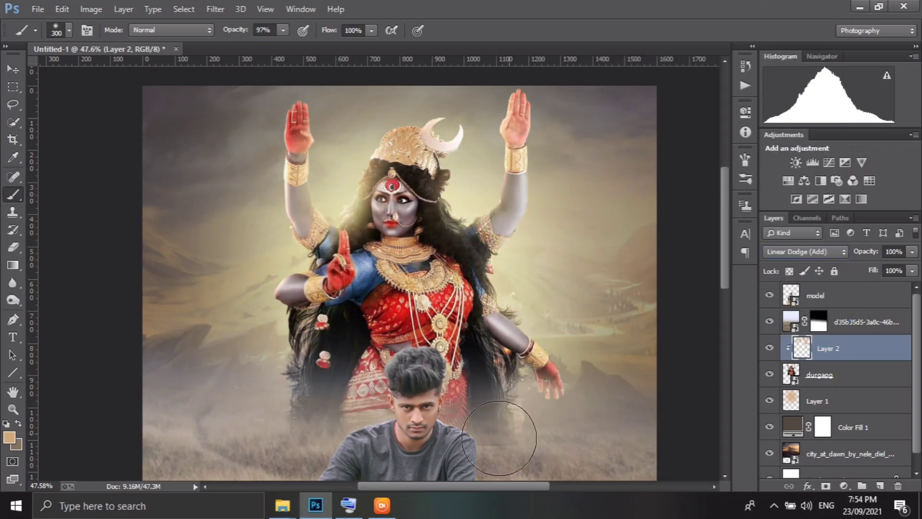
Select Layer 1 with a much larger brush, then reselect the goddess layer
scroll(474, 196, "down", 3)
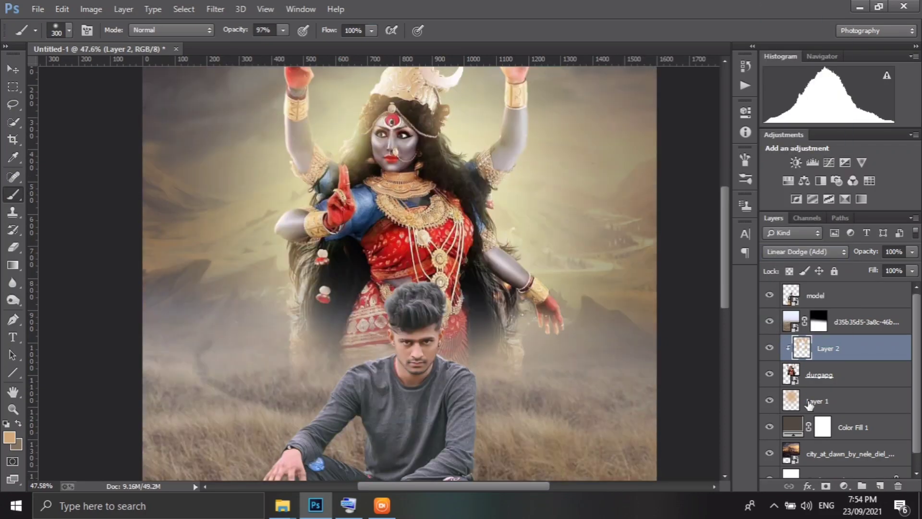
left_click(810, 403)
key("bracketright")
key("bracketright")
key("bracketright")
scroll(465, 317, "down", 4)
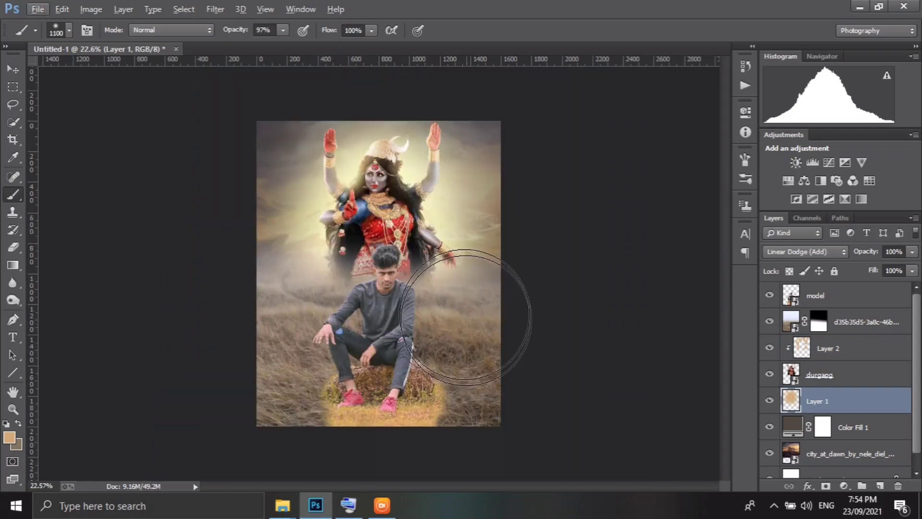
scroll(465, 317, "up", 2)
left_click(819, 375)
Place the rock image above the background scene layer
left_click(816, 296)
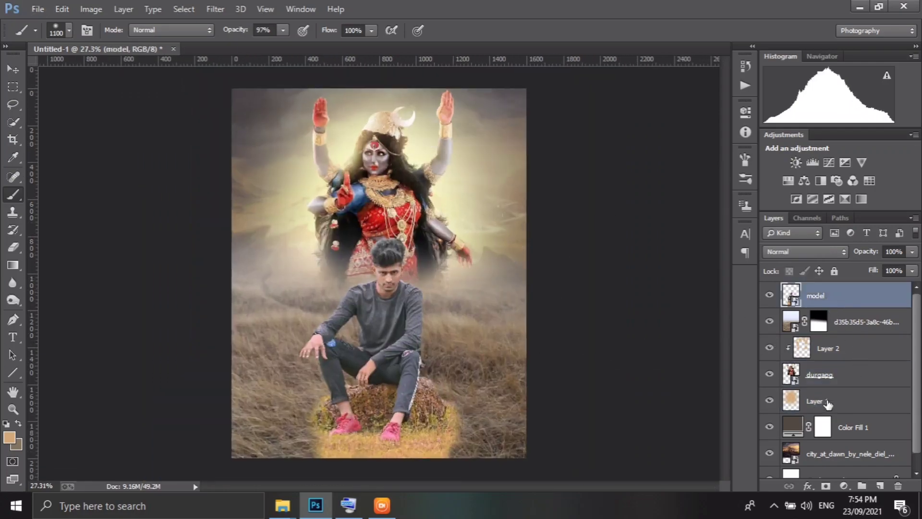
left_click(843, 323)
key("ctrl+shift+p")
double_click(543, 132)
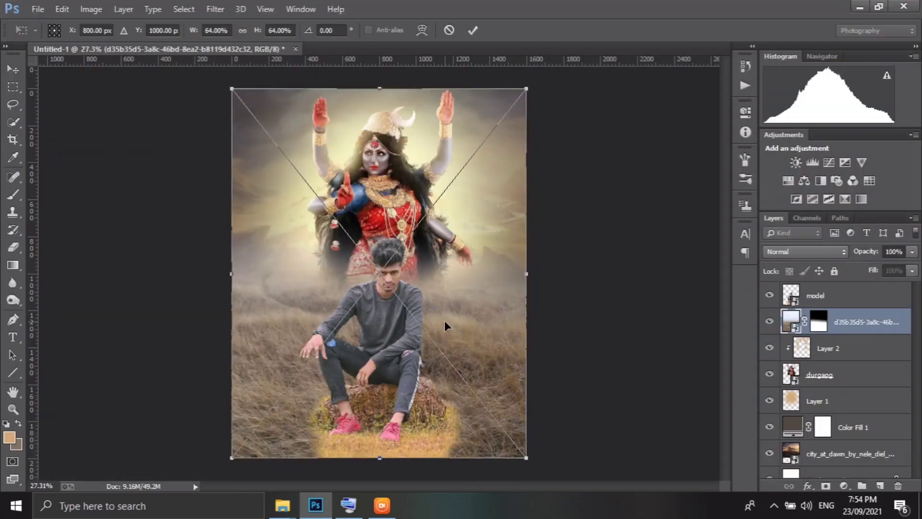
left_click(589, 32)
Add a clipped Levels layer that darkens the background scene's midtones and highlights
left_click(848, 354)
left_click(813, 163)
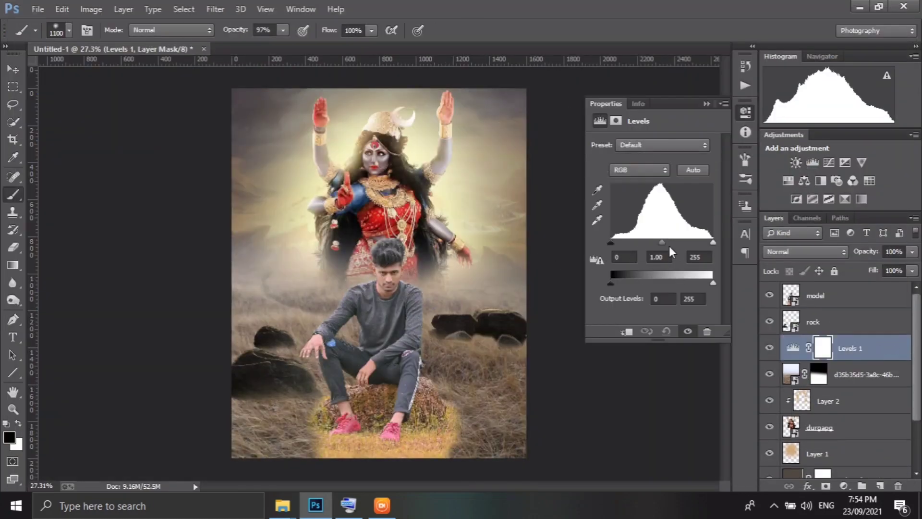
key("ctrl+alt+g")
left_click_drag(713, 283, 664, 283)
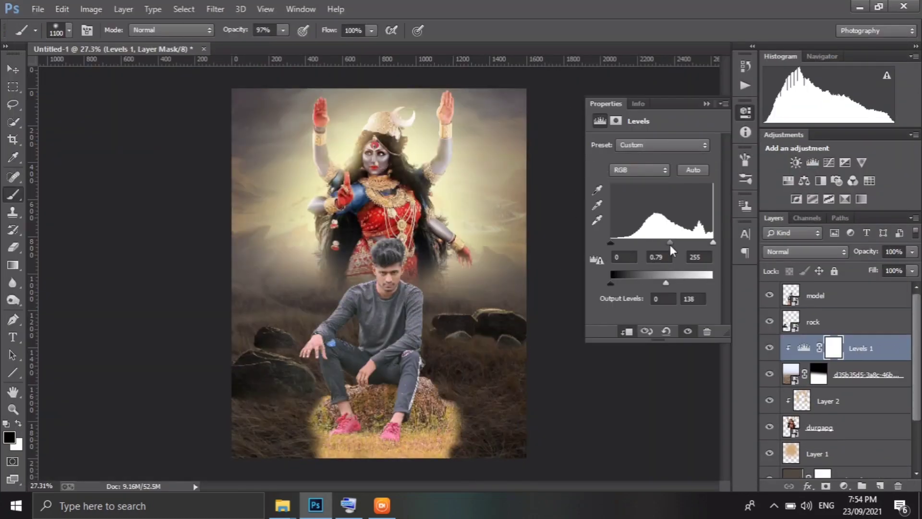
left_click_drag(662, 242, 674, 243)
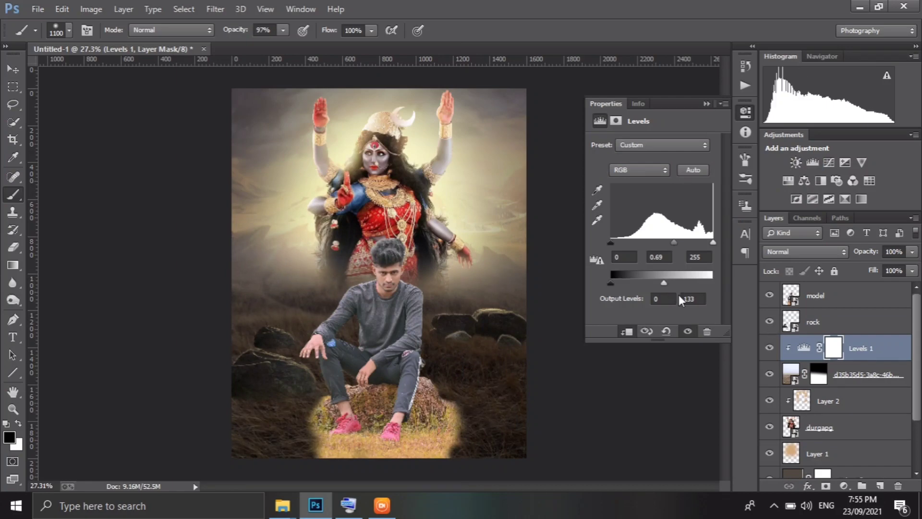
left_click(706, 104)
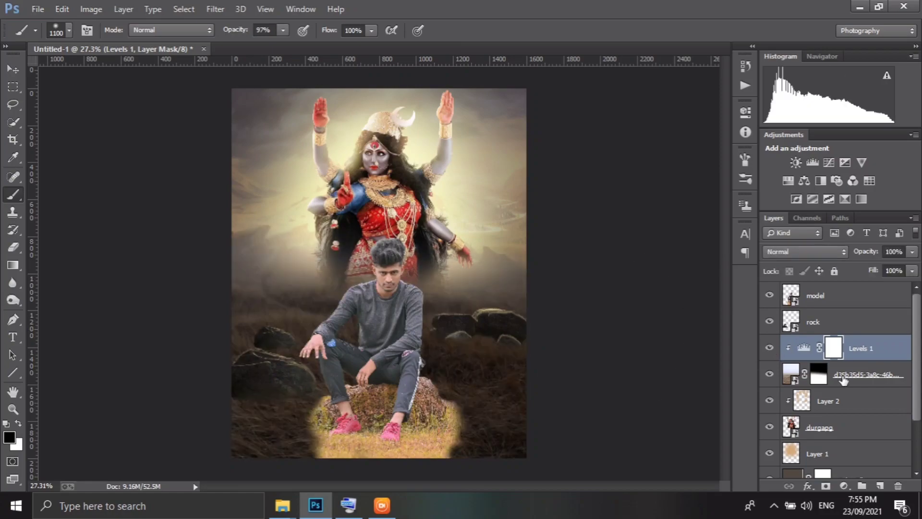
scroll(460, 356, "up", 3)
scroll(460, 355, "down", 1)
Add a Levels adjustment that darkens the rocks' highlights and midtones
left_click(813, 321)
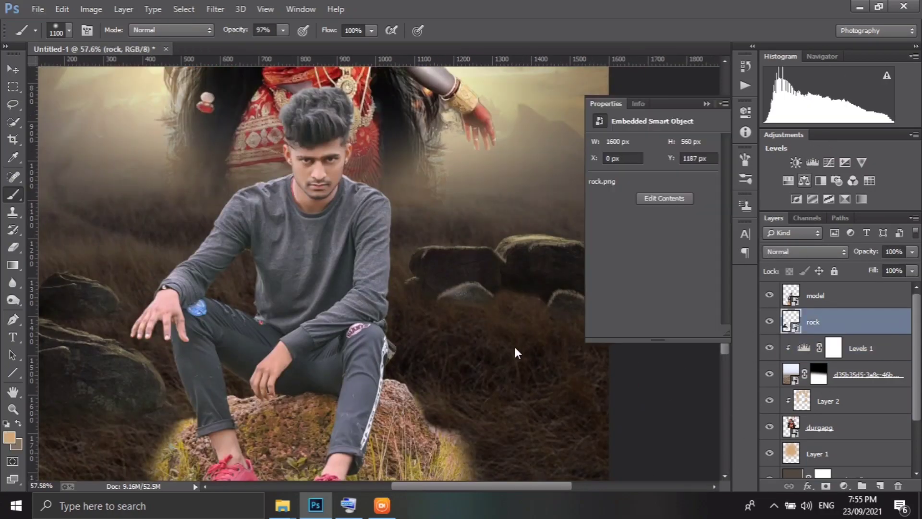
left_click(812, 162)
left_click_drag(713, 283, 684, 281)
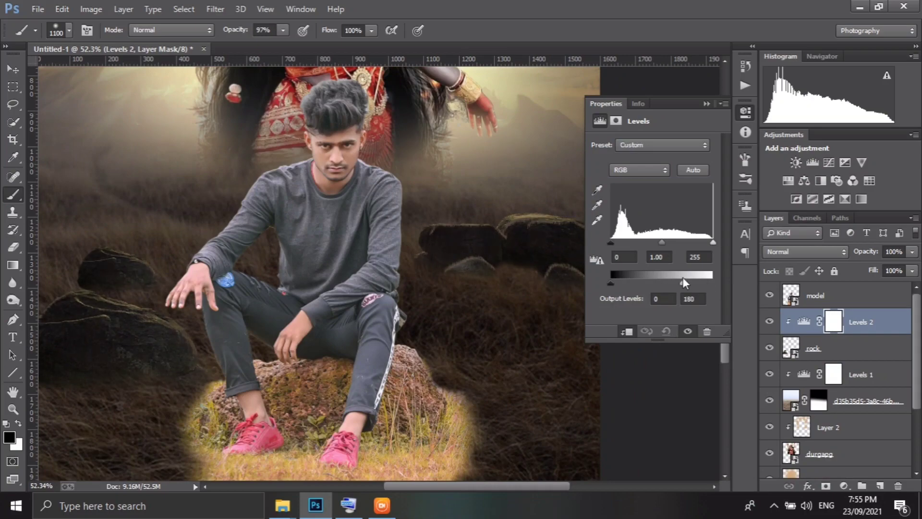
left_click_drag(662, 244, 669, 243)
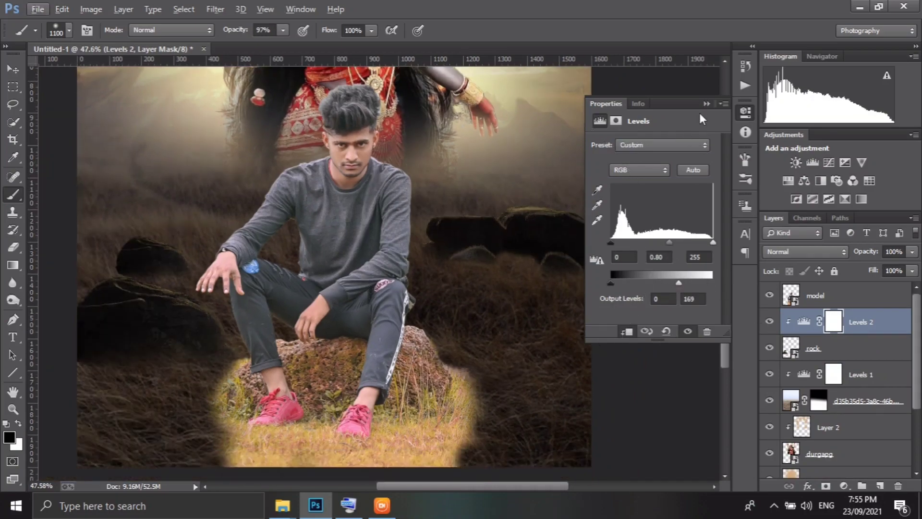
left_click(707, 103)
Add a layer mask to the rock layer with a smaller brush for detailed masking
scroll(535, 278, "down", 2)
key("bracketleft")
left_click(840, 348)
left_click(825, 486)
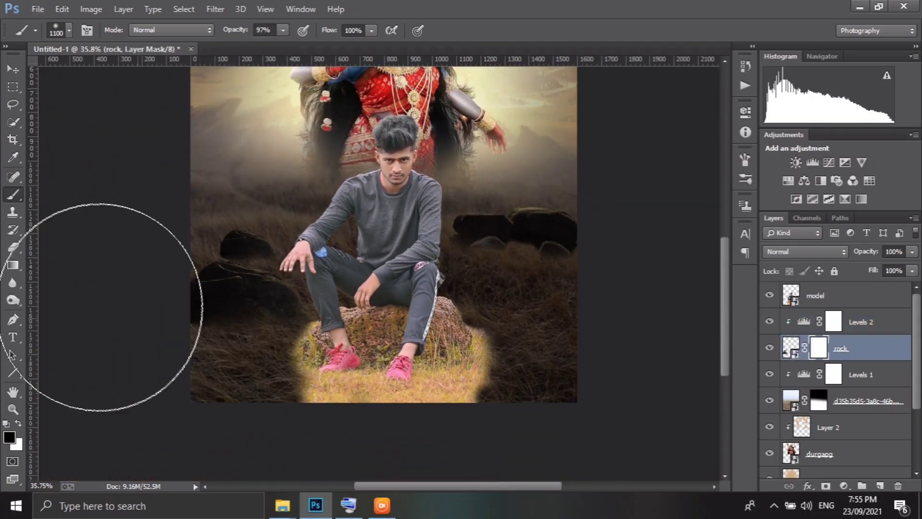
key("bracketleft")
key("bracketleft")
key("bracketleft")
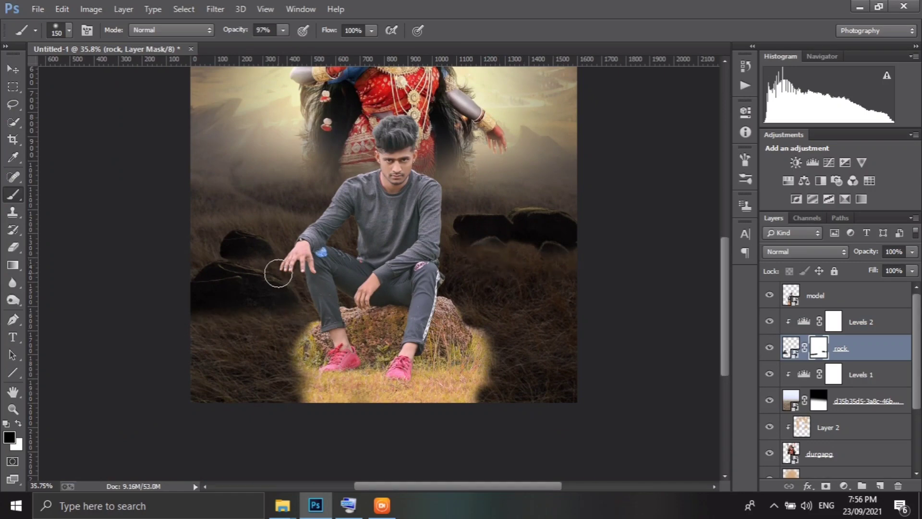
scroll(506, 414, "down", 2)
Add a clipped Levels layer darkening the man's highlights and midtones
left_click(816, 298)
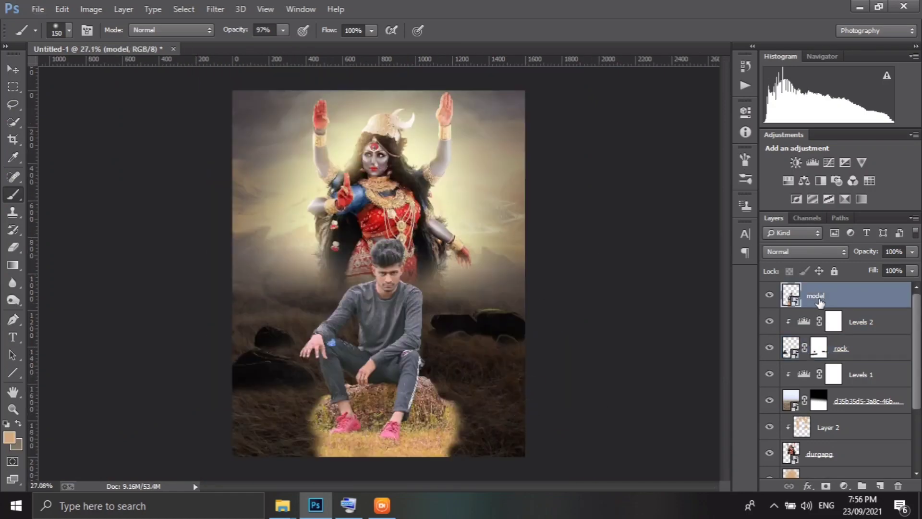
left_click(813, 163)
left_click(627, 332)
left_click_drag(712, 284, 666, 283)
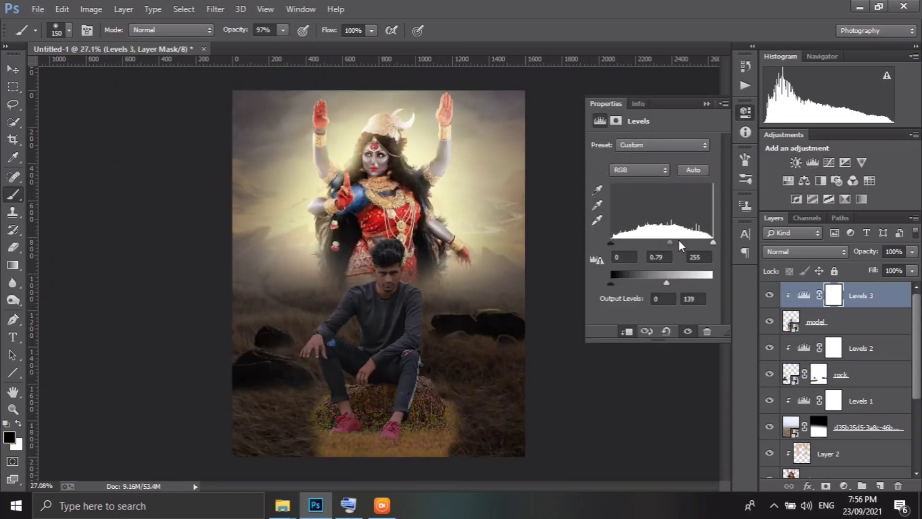
left_click_drag(662, 242, 682, 242)
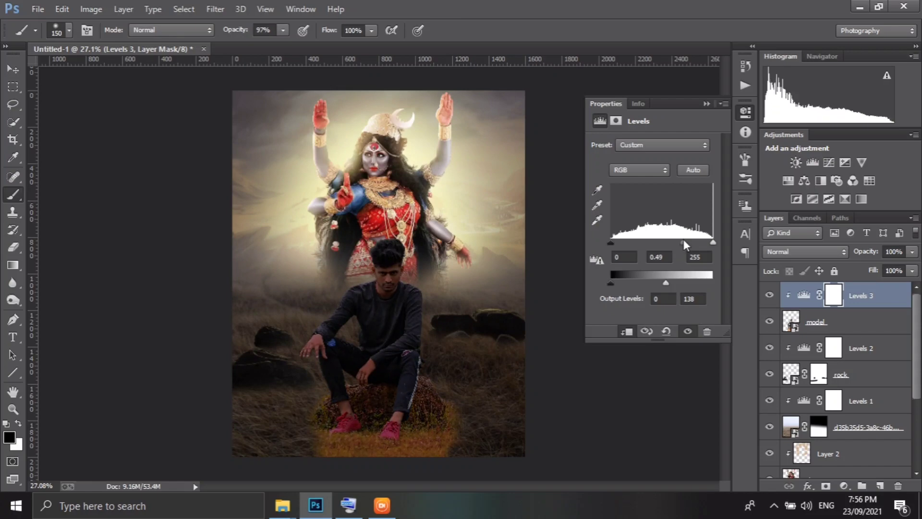
left_click(707, 103)
Paint the Levels mask to keep the man's face brighter, then add a Vibrance layer
scroll(382, 272, "up", 2)
scroll(382, 272, "up", 4)
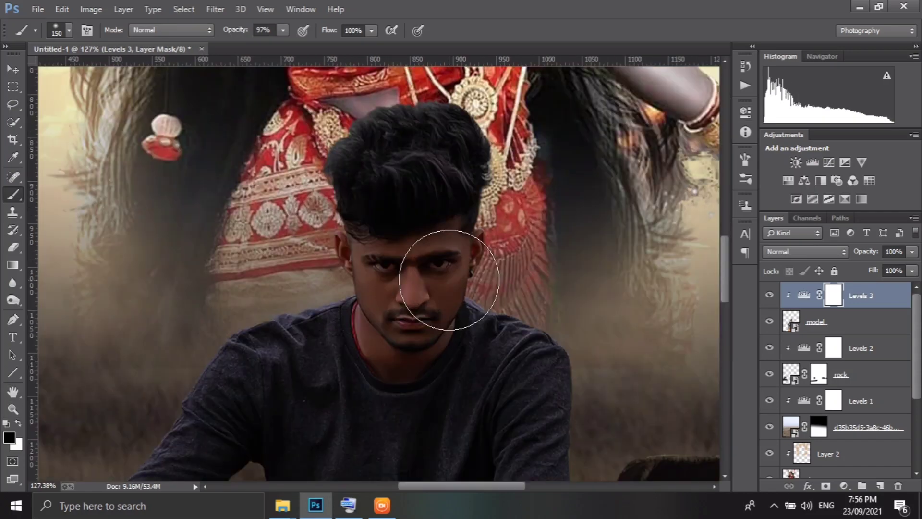
mouse_move(442, 304)
left_mouse_down()
mouse_move(409, 240)
mouse_move(394, 144)
mouse_move(444, 263)
mouse_move(421, 136)
left_mouse_up()
key("bracketleft")
key("bracketleft")
key("bracketleft")
key("bracketleft")
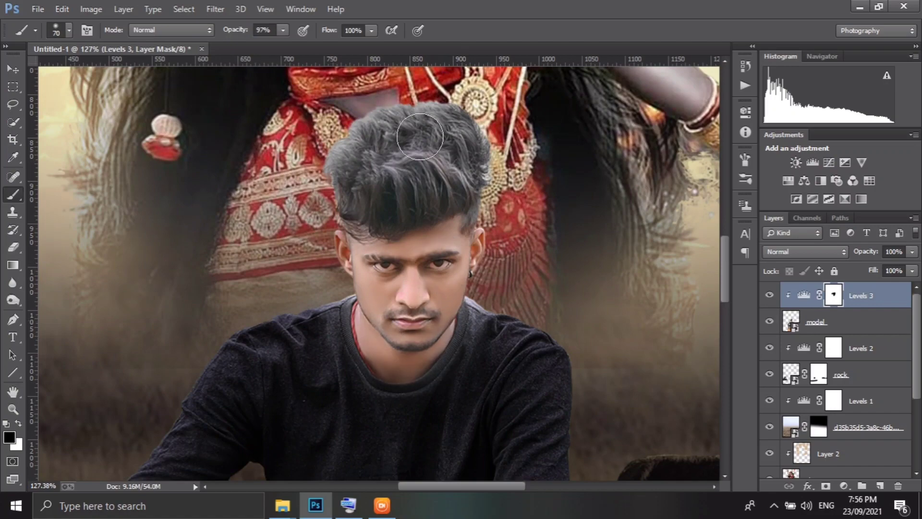
key("x")
mouse_move(351, 189)
left_mouse_down()
mouse_move(360, 144)
mouse_move(354, 195)
mouse_move(404, 125)
mouse_move(350, 186)
left_mouse_up()
scroll(535, 224, "down", 2)
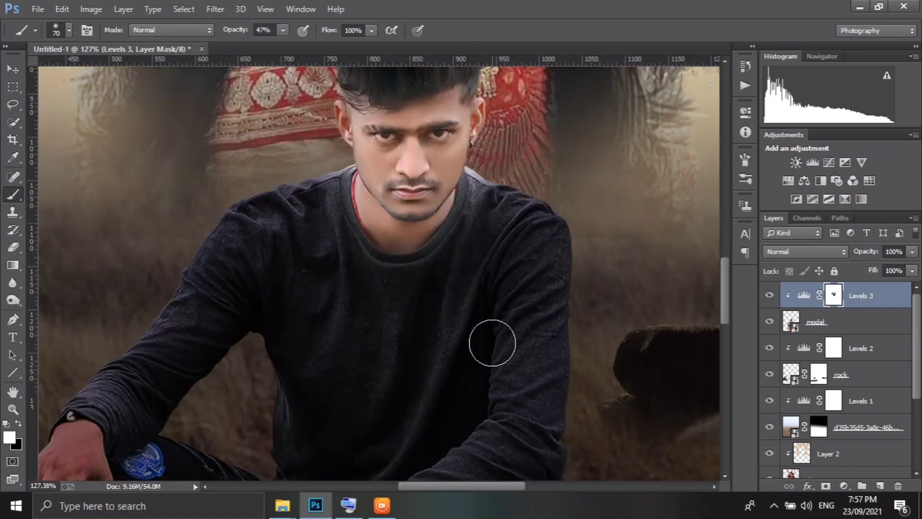
scroll(492, 342, "down", 2)
scroll(440, 371, "down", 2)
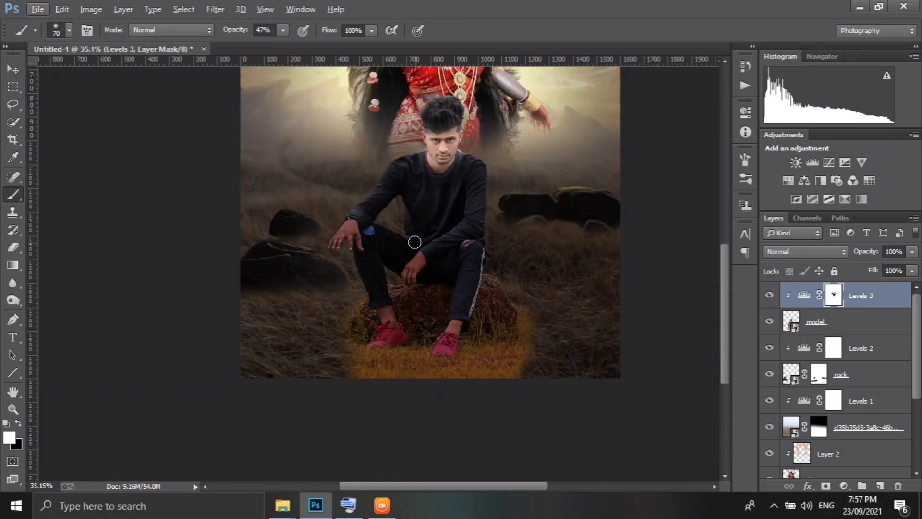
left_click(854, 322)
left_click(861, 162)
Reduce the man's vibrance to -69 and enlarge the brush slightly
left_click_drag(654, 156, 612, 157)
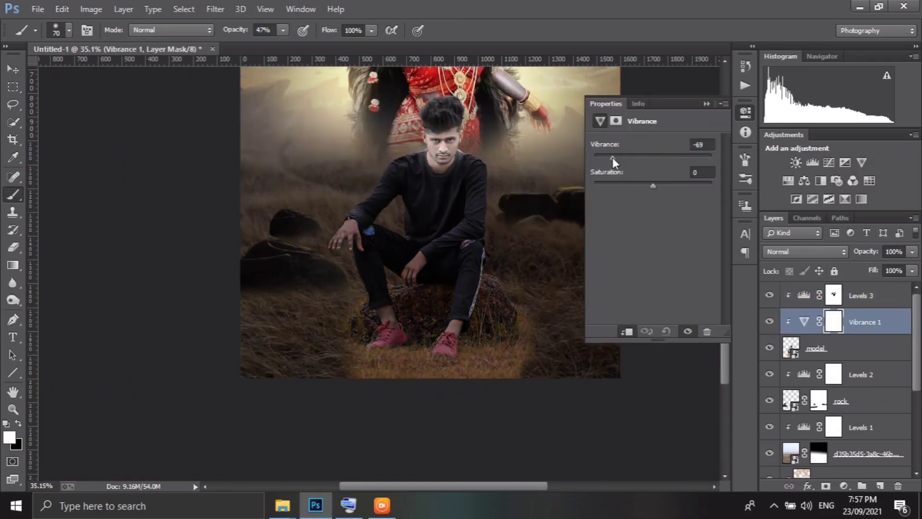
left_click_drag(798, 321, 797, 305)
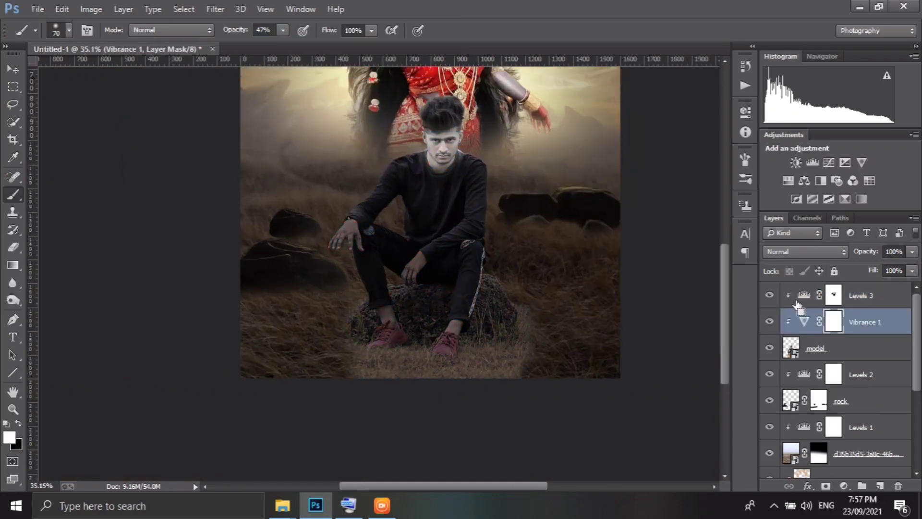
scroll(373, 325, "up", 3)
key("bracketright")
key("bracketright")
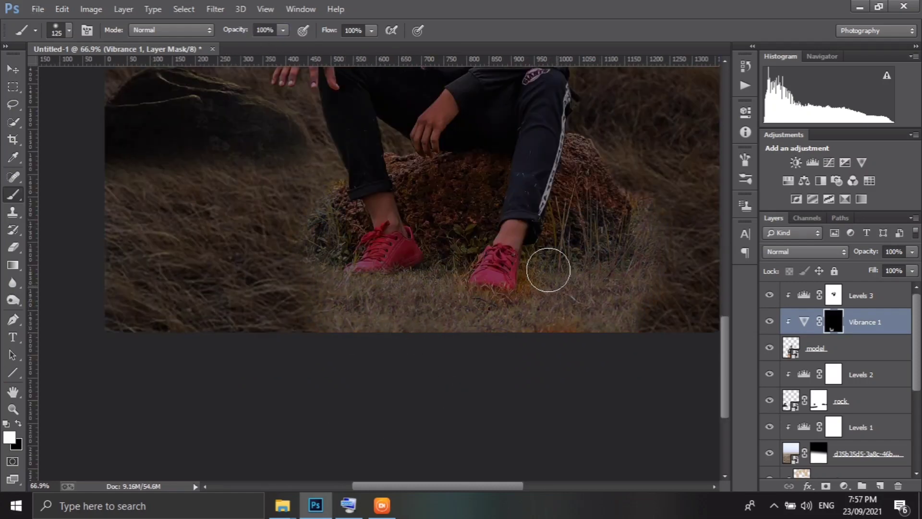
scroll(594, 303, "down", 3)
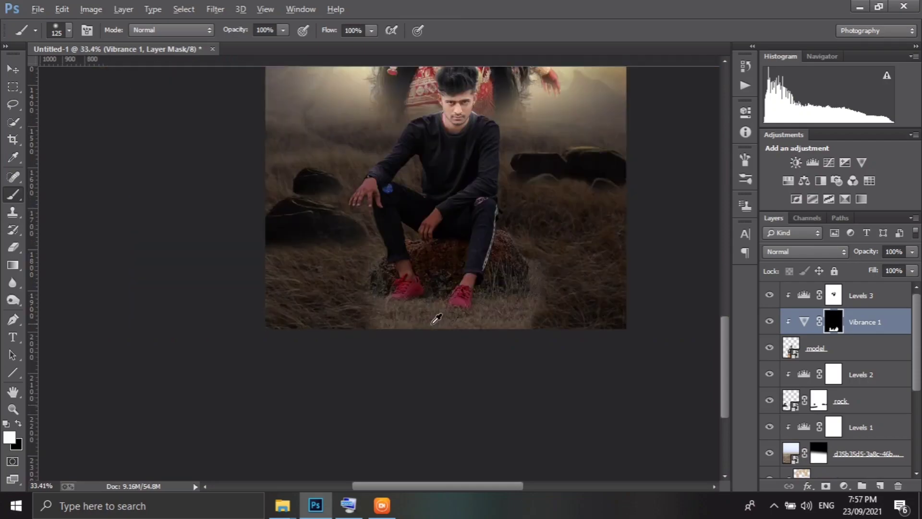
scroll(586, 303, "down", 1)
Add a new empty layer at the top and bring up the grass brush presets
left_click(875, 298)
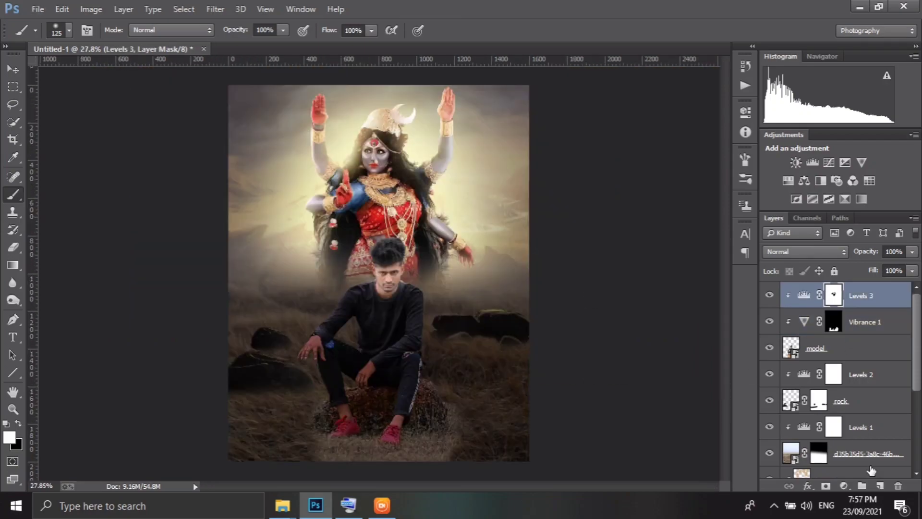
key("ctrl+shift+alt+n")
left_click(745, 179)
Paint light beige grass strands on Layer 3 to the right of the right shoe
scroll(609, 354, "down", 3)
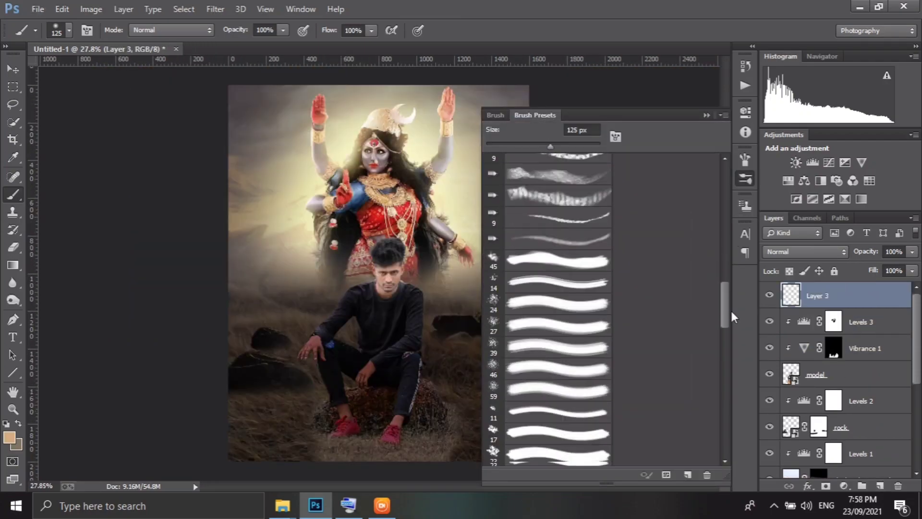
scroll(609, 354, "down", 3)
scroll(421, 402, "up", 1)
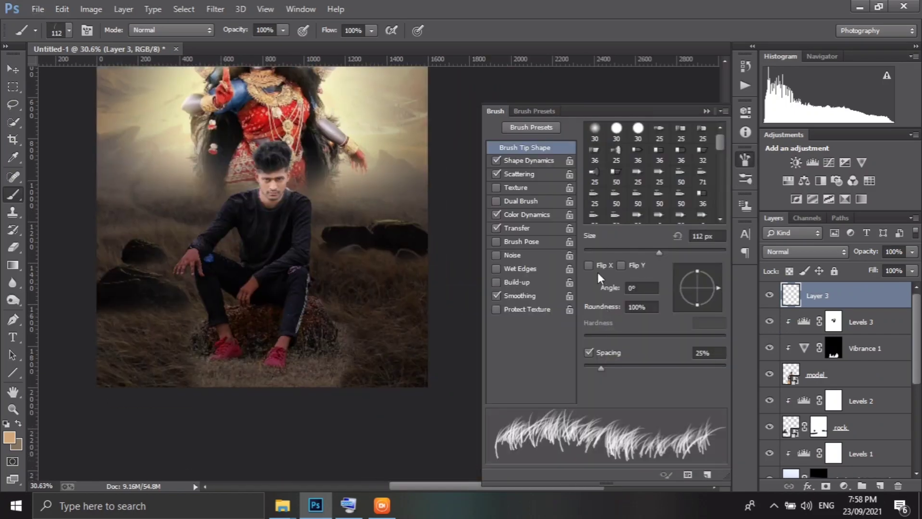
key("F5")
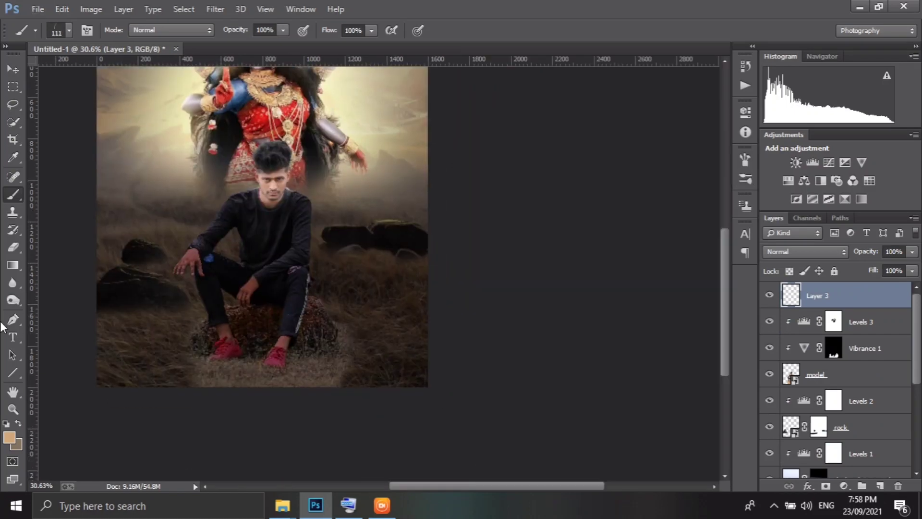
scroll(189, 358, "up", 5, "alt")
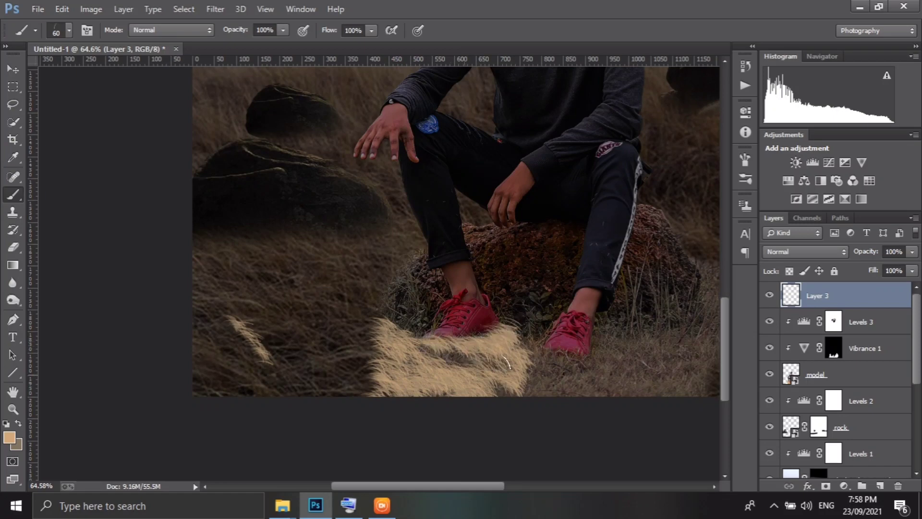
left_click_drag(512, 372, 361, 369)
left_click_drag(504, 338, 449, 360)
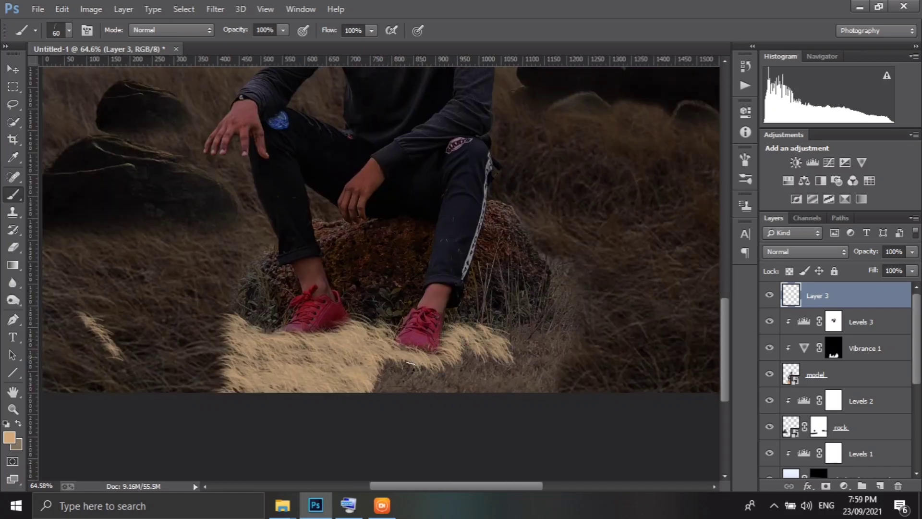
Add more beige grass strands beside both red shoes
mouse_move(463, 393)
left_mouse_down()
mouse_move(514, 341)
mouse_move(562, 331)
left_mouse_up()
left_click_drag(529, 346, 501, 361)
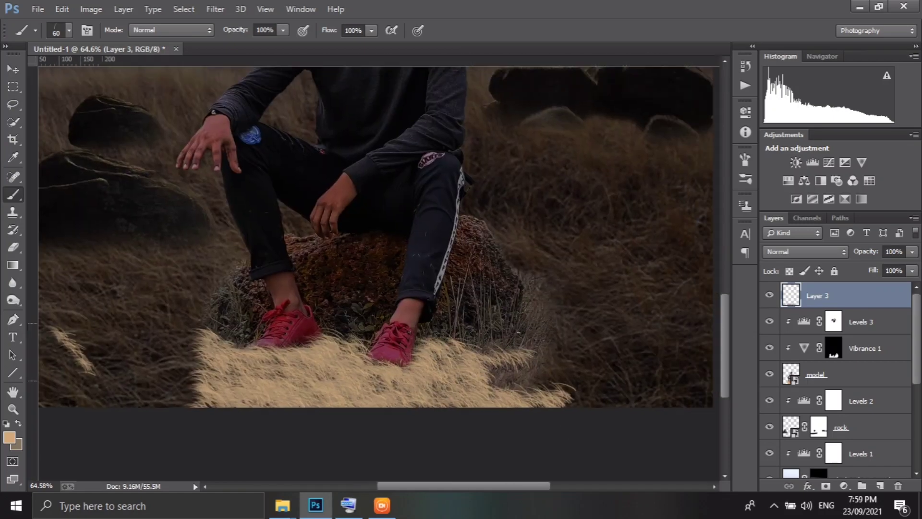
left_click_drag(538, 307, 456, 350)
left_click_drag(562, 379, 485, 337)
mouse_move(543, 379)
left_mouse_down()
mouse_move(534, 393)
mouse_move(510, 392)
left_mouse_up()
Paint grass strands in the lower foreground, then enlarge the grass brush
left_click(745, 158)
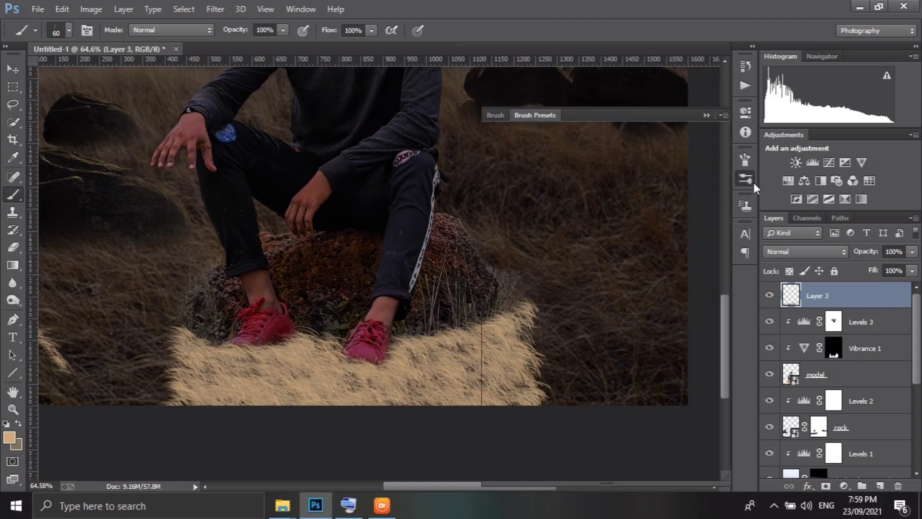
left_click(745, 158)
left_click_drag(600, 351, 553, 403)
left_click_drag(566, 317, 519, 374)
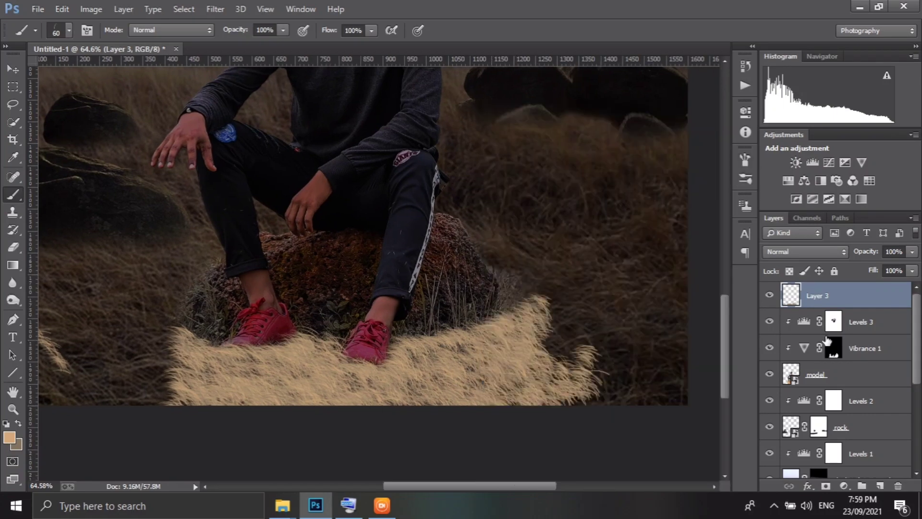
left_click(746, 179)
left_click(746, 159)
key("bracketright")
key("bracketright")
key("bracketright")
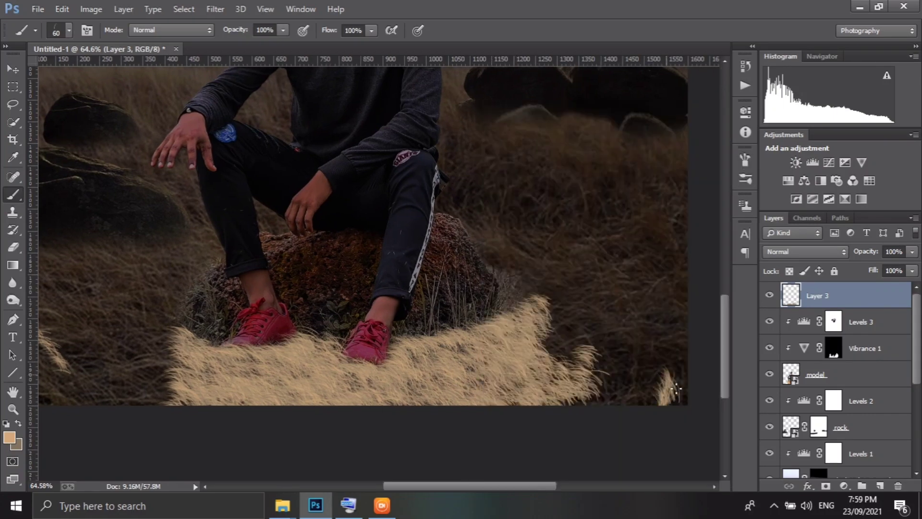
Paint grass tufts across the right side and the lower left
left_click(745, 159)
left_click_drag(687, 406, 619, 360)
mouse_move(534, 326)
left_mouse_down()
mouse_move(679, 372)
mouse_move(577, 326)
left_mouse_up()
left_click_drag(432, 337, 673, 254)
mouse_move(423, 308)
left_mouse_down()
mouse_move(298, 298)
mouse_move(231, 308)
mouse_move(374, 288)
left_mouse_up()
left_click(745, 179)
Paint grass strands at the lower left with a much larger grass brush
left_click(621, 140)
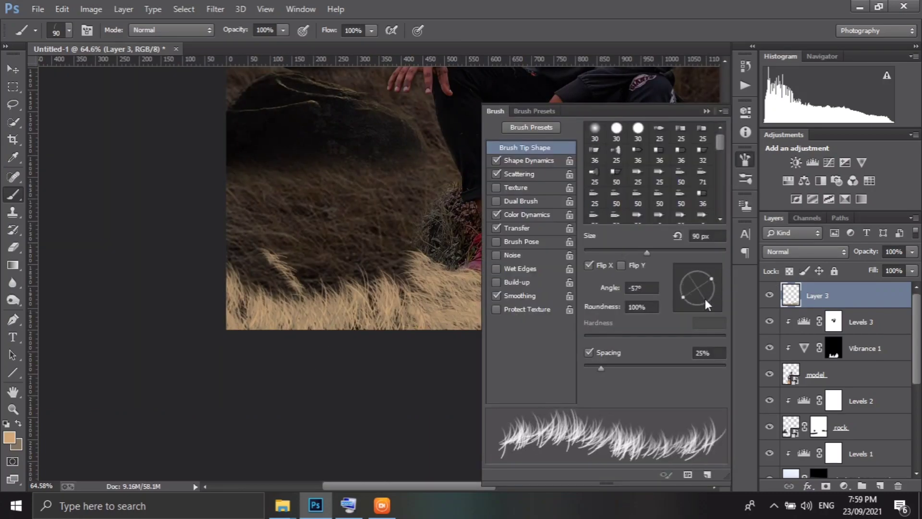
left_click(746, 158)
left_click_drag(279, 312, 220, 241)
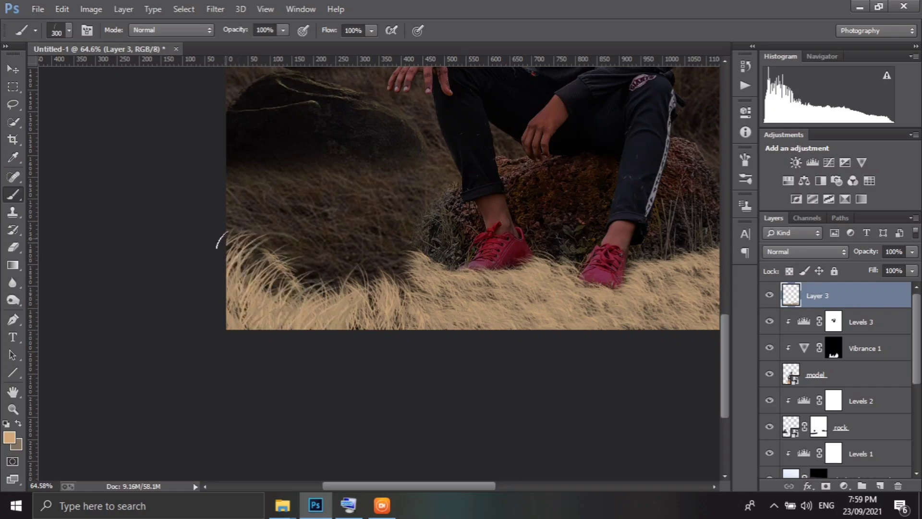
left_click_drag(240, 326, 426, 288)
key("bracketright")
key("bracketright")
key("bracketright")
left_click_drag(634, 370, 475, 389)
Flip the grass brush tip horizontally and tilt its angle to 18°
scroll(476, 392, "down", 2)
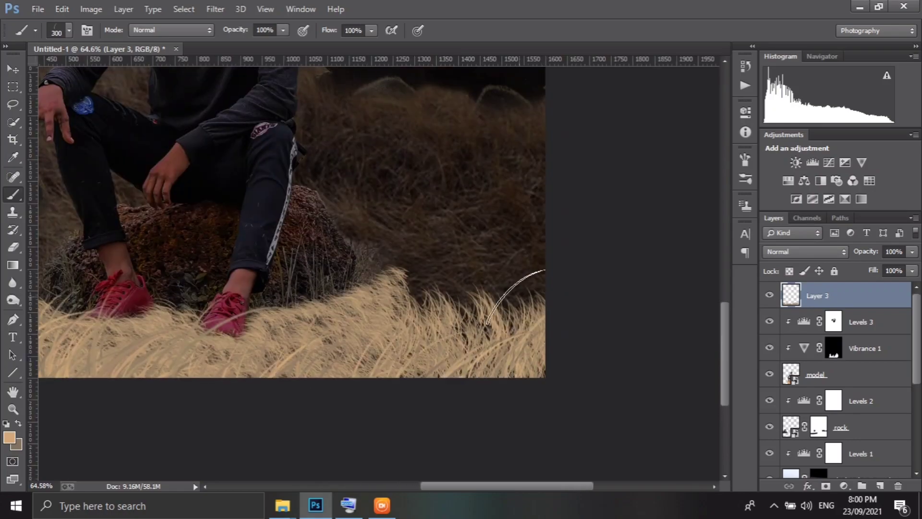
scroll(432, 385, "down", 2)
scroll(378, 360, "down", 1)
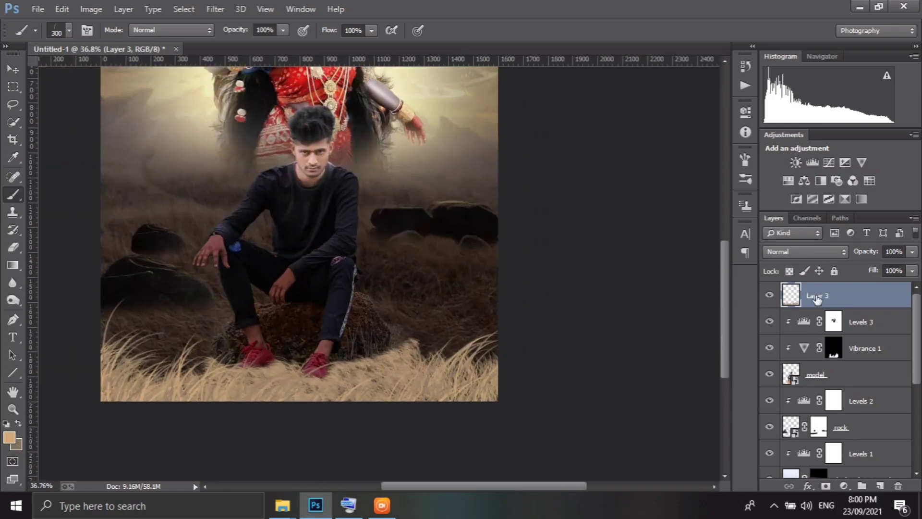
left_click(745, 158)
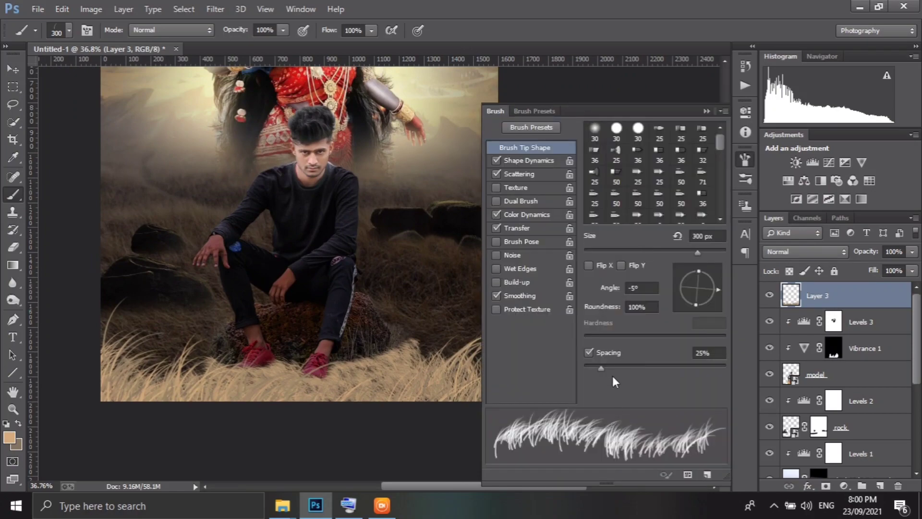
left_click(588, 265)
left_click_drag(718, 289, 719, 276)
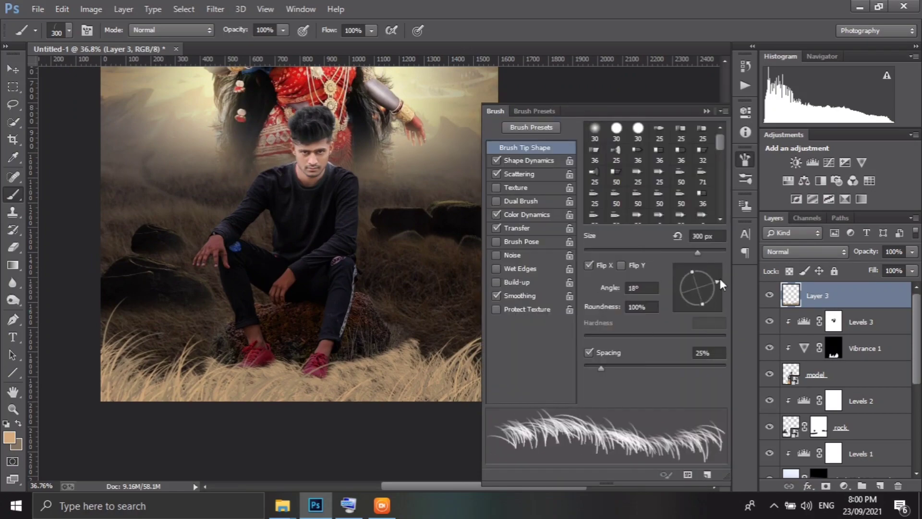
left_click(745, 159)
With a smaller brush, paint dense grass left of the rock
scroll(120, 288, "up", 2)
key("bracketleft")
key("bracketleft")
key("bracketleft")
mouse_move(284, 257)
left_mouse_down()
mouse_move(161, 252)
mouse_move(211, 331)
left_mouse_up()
left_click_drag(313, 288, 116, 312)
left_click_drag(192, 245, 91, 288)
left_click_drag(331, 260, 206, 356)
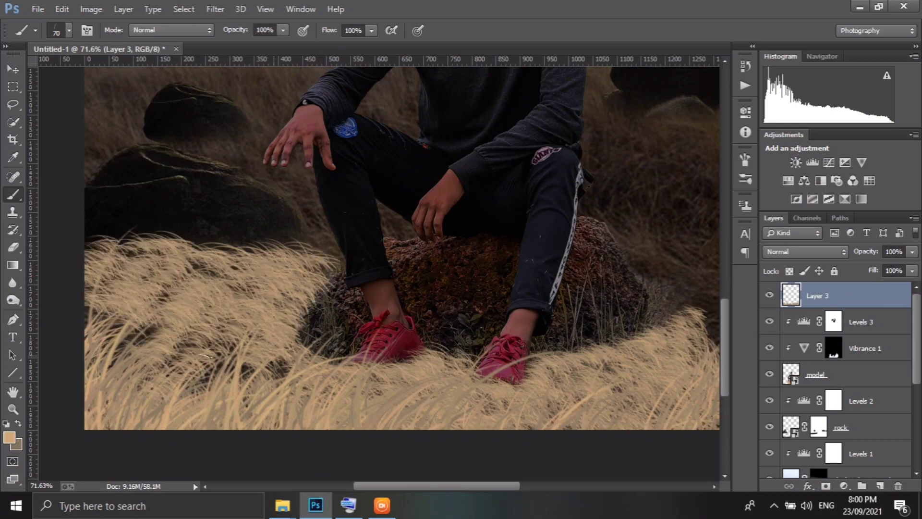
Paint grass strands across the right background and the lower grass band
scroll(605, 211, "right", 5)
scroll(605, 211, "up", 2)
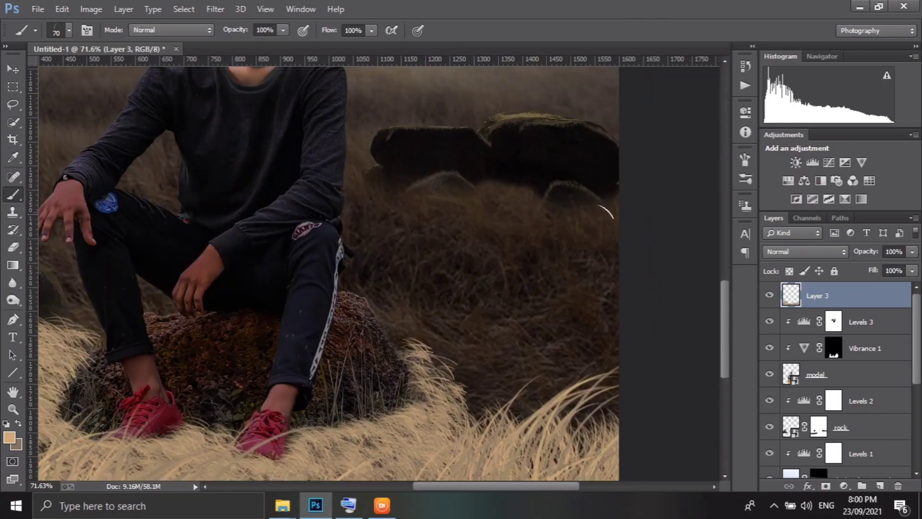
left_click_drag(614, 277, 453, 244)
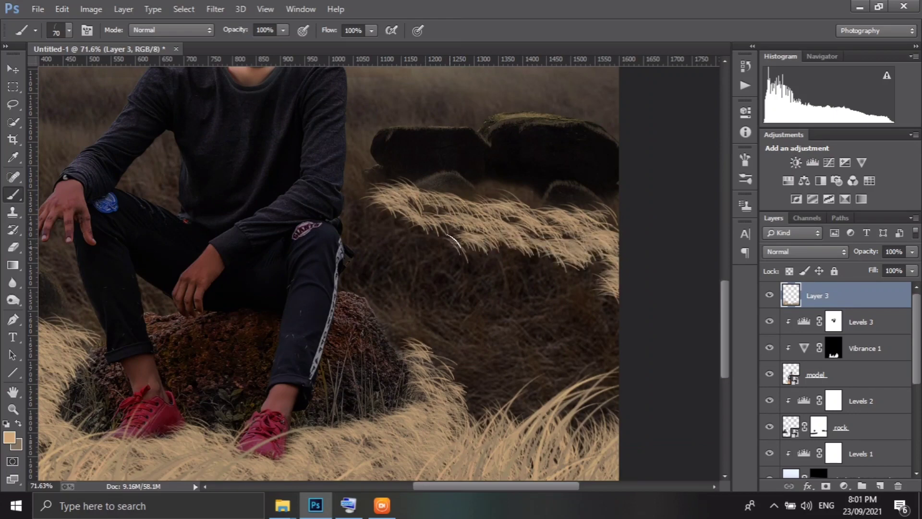
mouse_move(598, 300)
left_mouse_down()
mouse_move(450, 280)
mouse_move(358, 252)
left_mouse_up()
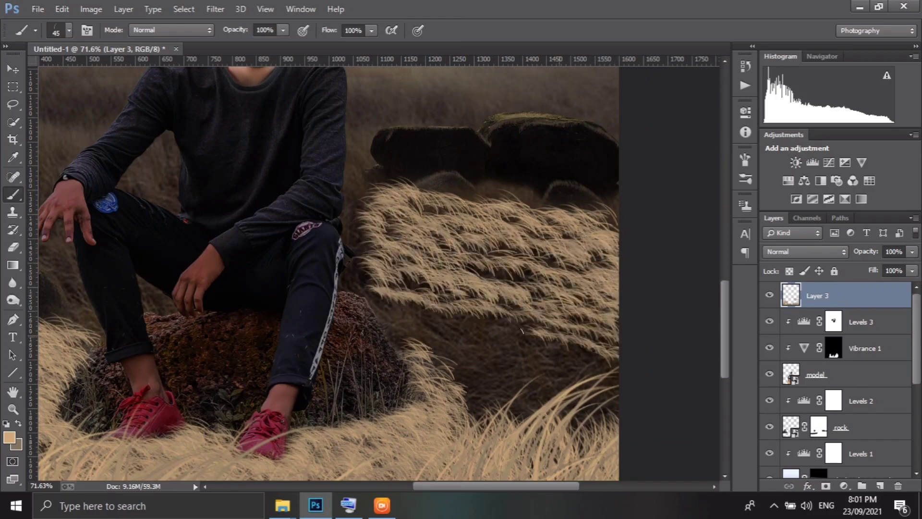
left_click_drag(522, 331, 616, 373)
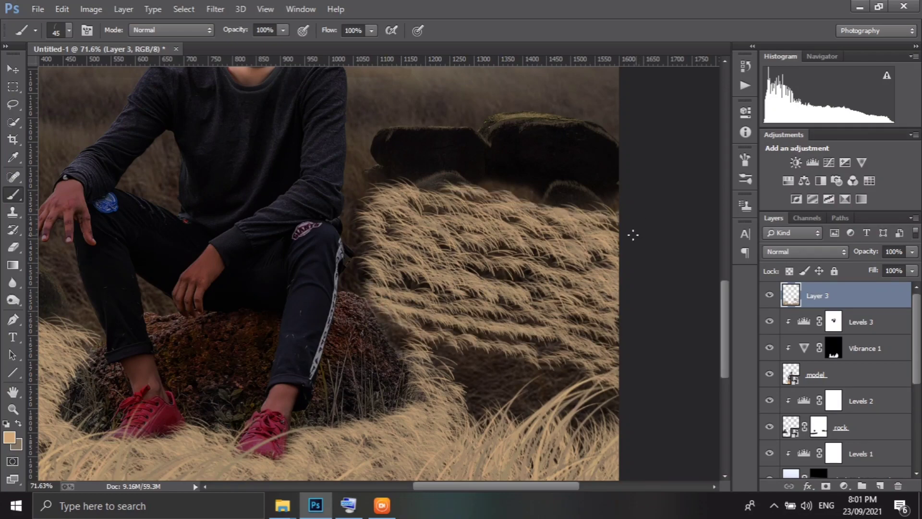
Switch to a different grass brush tip in the Brush settings
scroll(346, 361, "left", 5)
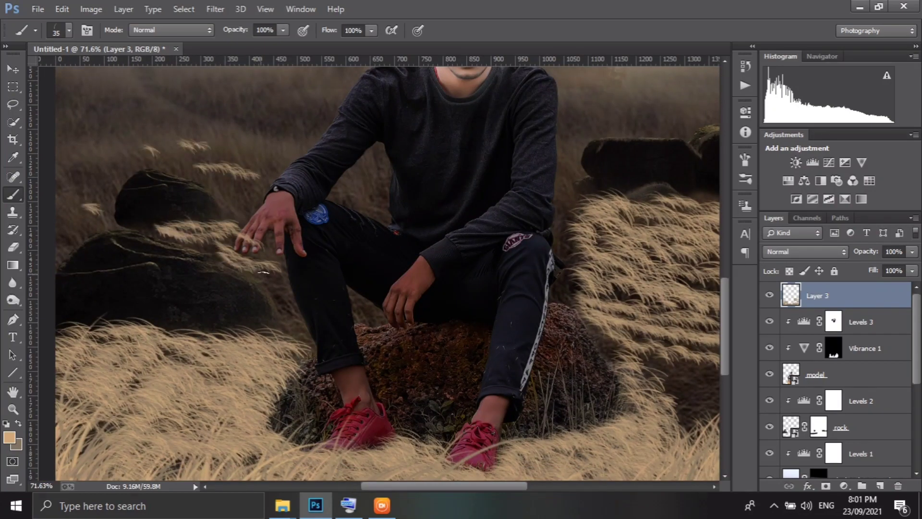
scroll(384, 221, "right", 2)
scroll(514, 172, "up", 1)
scroll(498, 321, "down", 3)
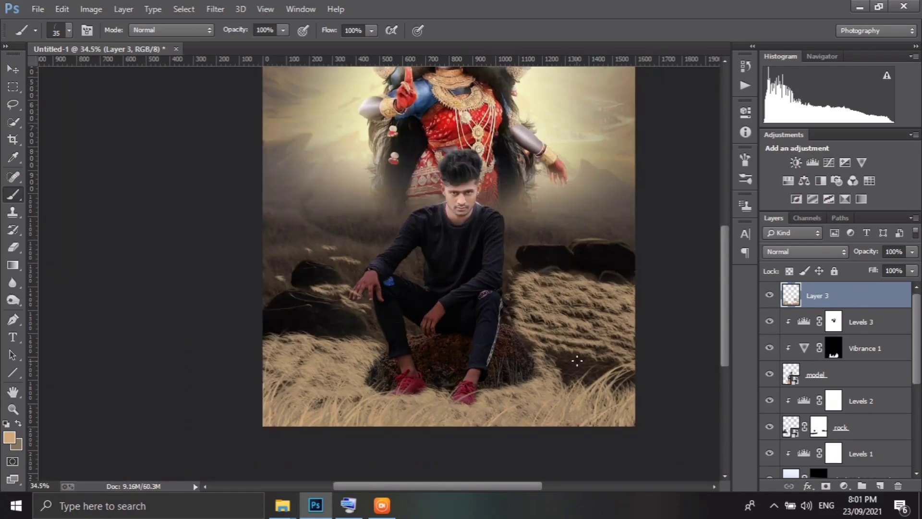
scroll(543, 240, "up", 1)
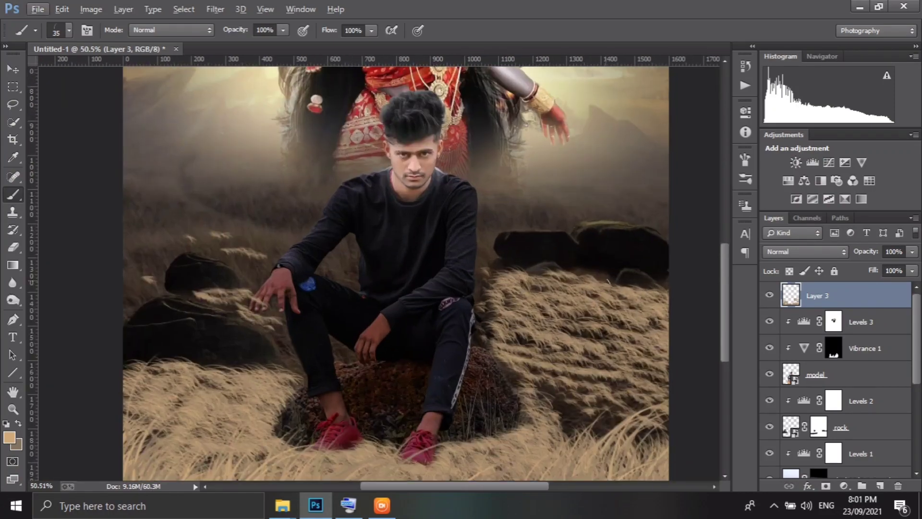
scroll(529, 221, "up", 2)
scroll(500, 188, "up", 3)
scroll(499, 192, "up", 1)
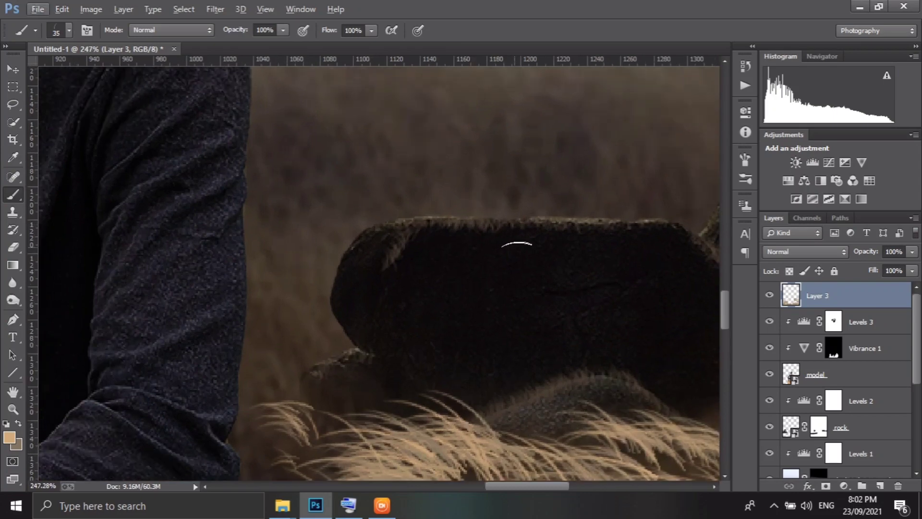
scroll(452, 234, "up", 1)
key("F5")
left_click(576, 319)
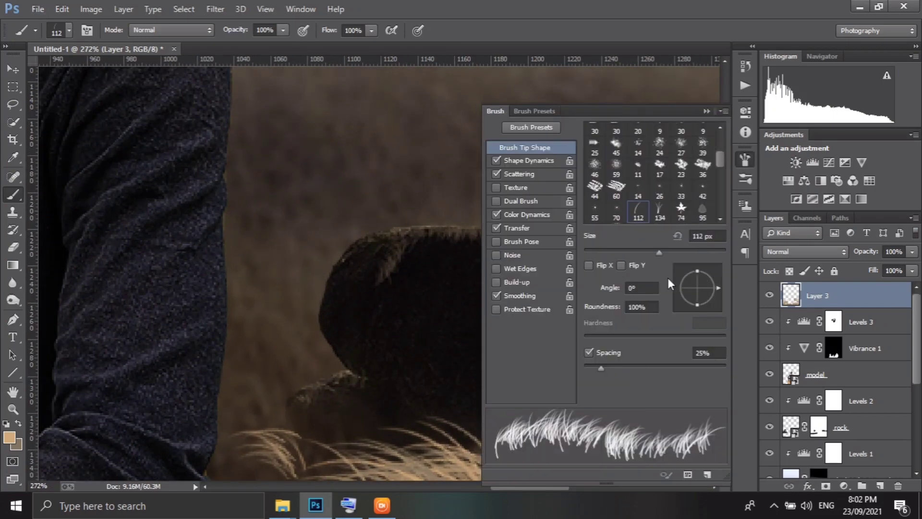
key("F5")
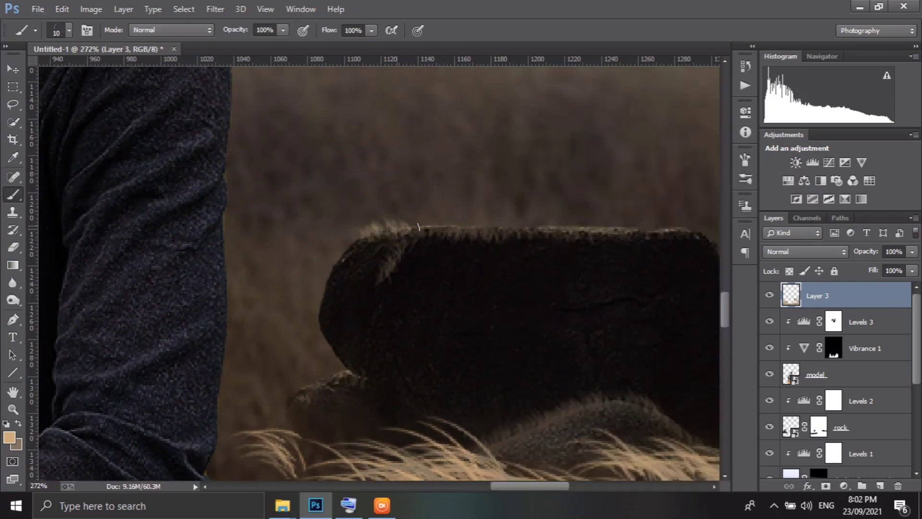
Pan the view down to the grass below the rocks
scroll(513, 284, "right", 5)
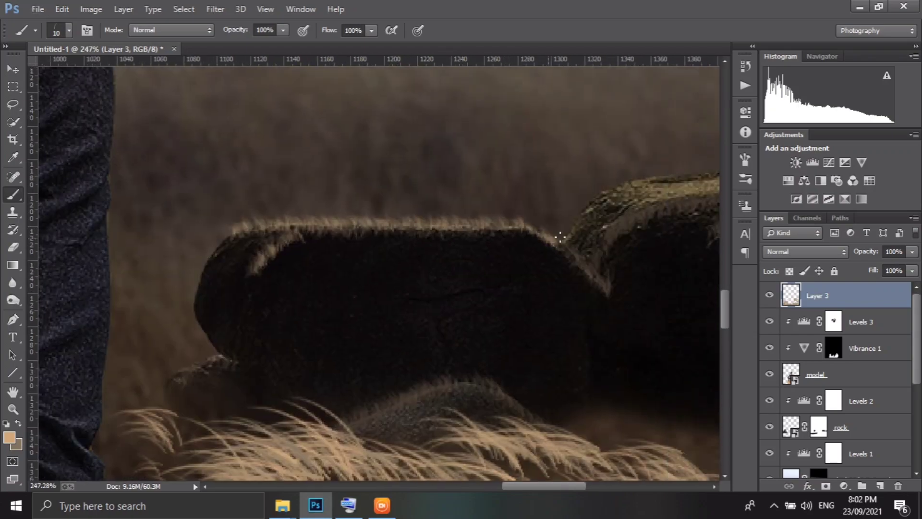
scroll(629, 283, "down", 2)
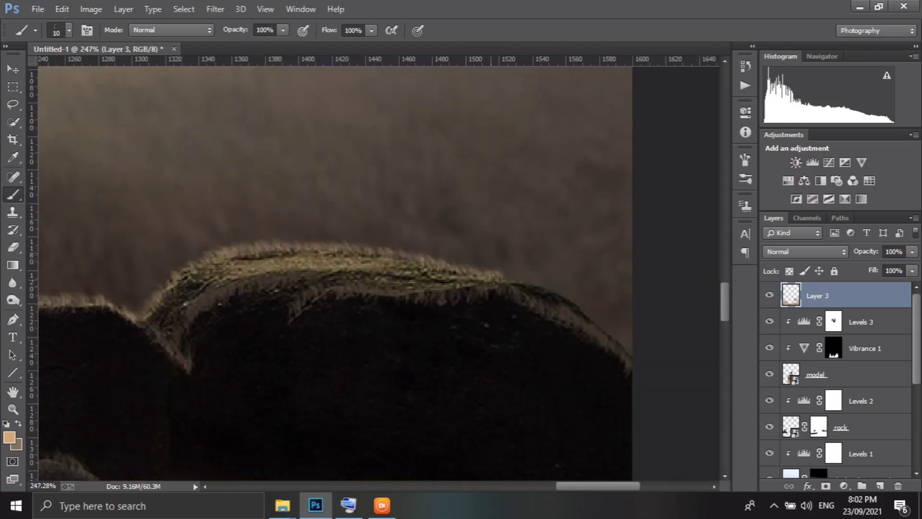
scroll(402, 325, "down", 2)
scroll(326, 309, "up", 2)
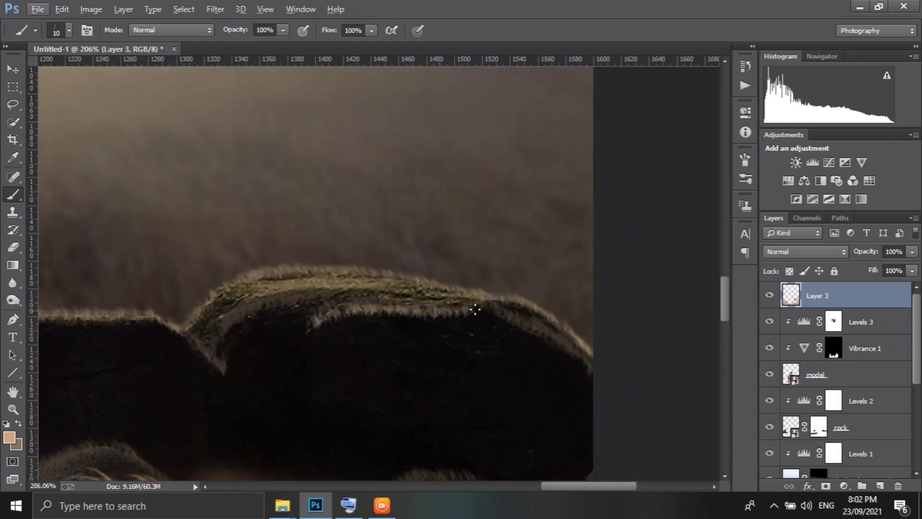
scroll(475, 310, "down", 5)
scroll(613, 256, "left", 3)
left_click_drag(209, 201, 434, 276)
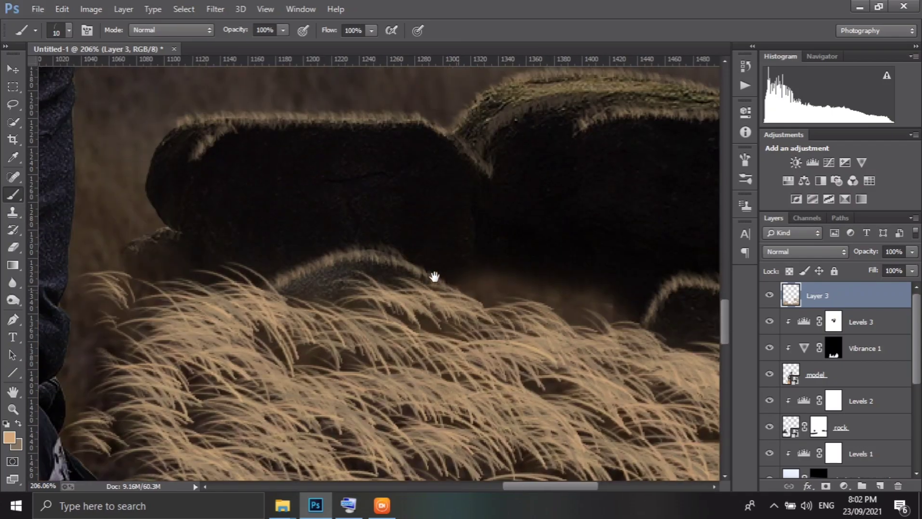
scroll(158, 230, "down", 2)
scroll(148, 259, "down", 3)
scroll(236, 359, "up", 3)
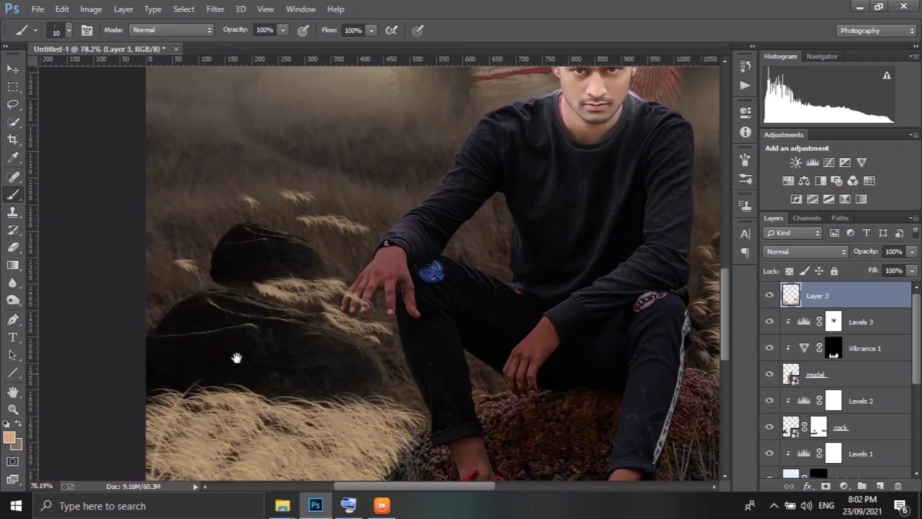
scroll(240, 371, "up", 2)
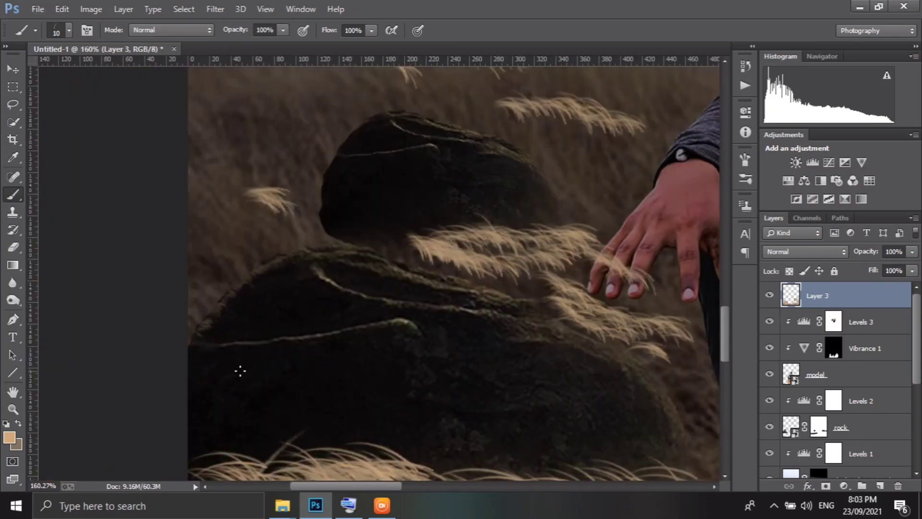
Add a new empty layer above Levels 2 as a clipping mask
left_click(834, 416)
left_click(880, 486)
right_click(845, 401)
left_click(597, 239)
Paint a light rim stroke along the rock edge, fit the poster in view, and select Layer 3
scroll(237, 354, "up", 1)
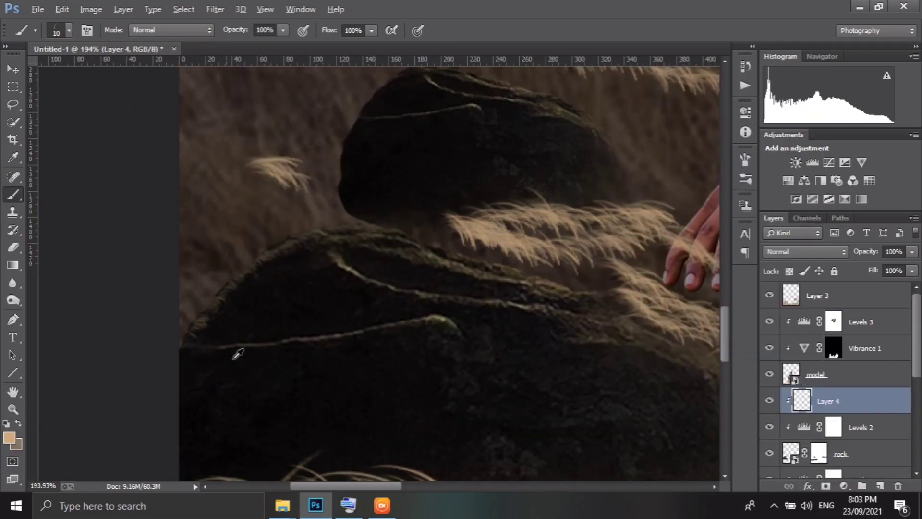
scroll(238, 354, "up", 1)
left_click_drag(216, 356, 340, 340)
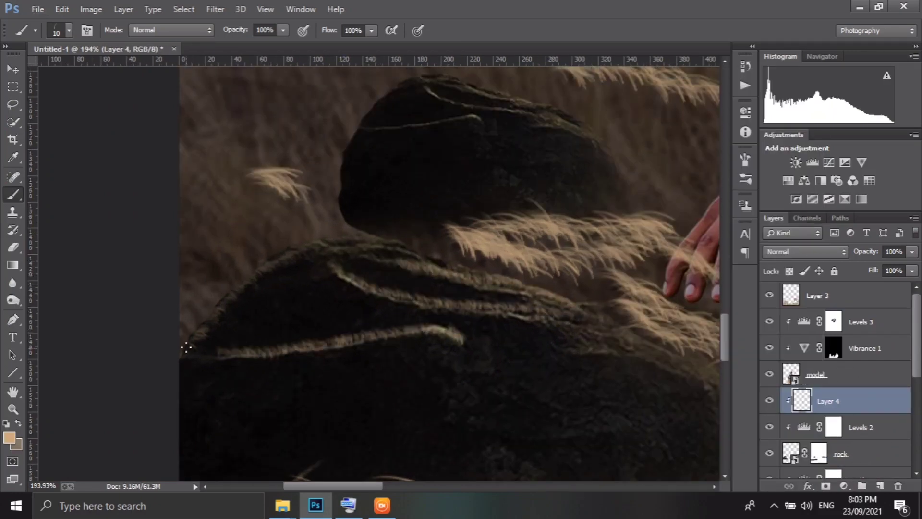
scroll(383, 184, "up", 2)
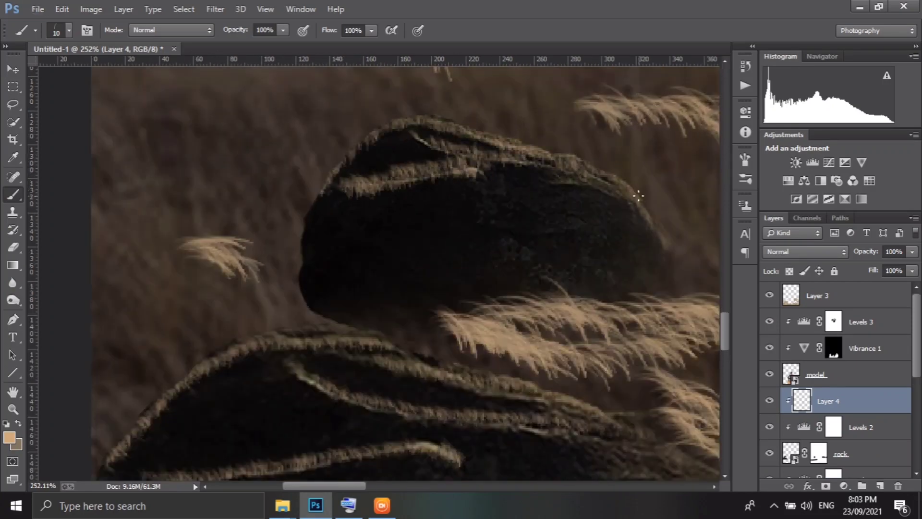
key("ctrl+0")
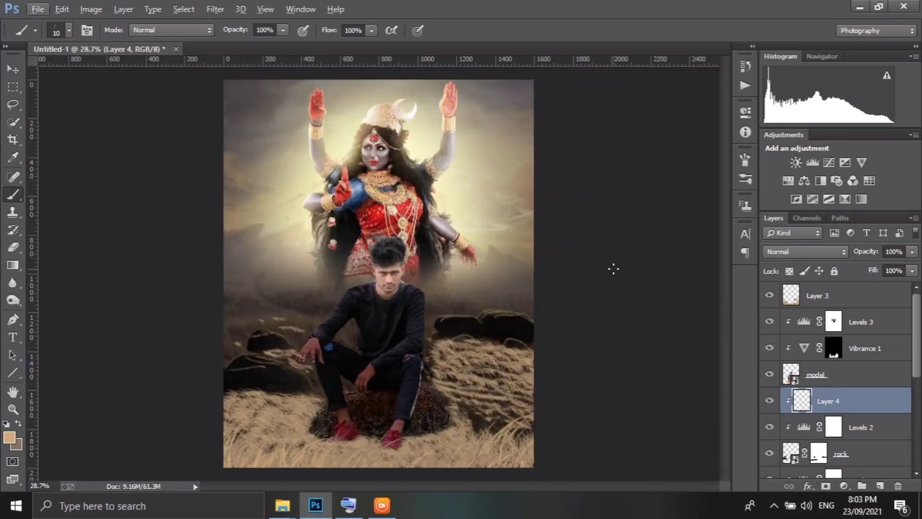
left_click(817, 296)
Clip a colorized Hue/Saturation to Layer 3: hue about 27, saturation 25, darkened to warm brown
left_click(788, 181)
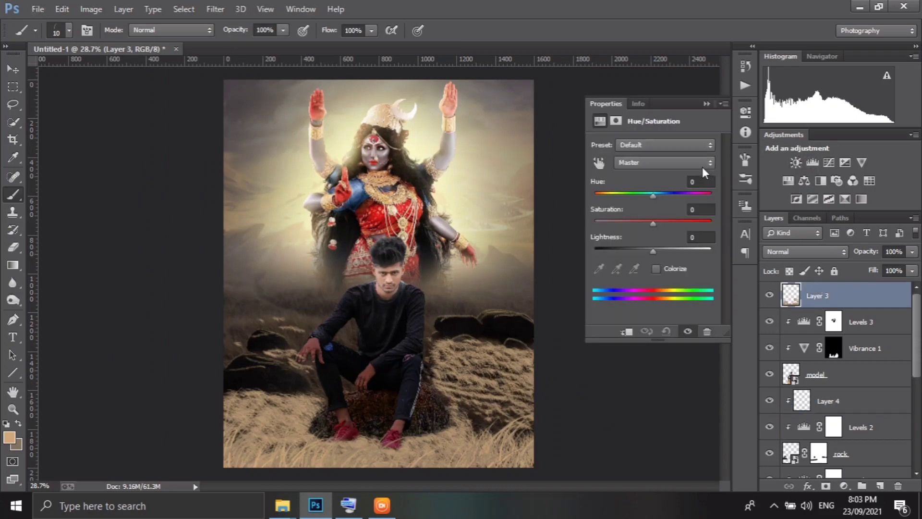
left_click(666, 145)
left_click(639, 168)
left_click(630, 332)
left_click_drag(664, 195, 603, 196)
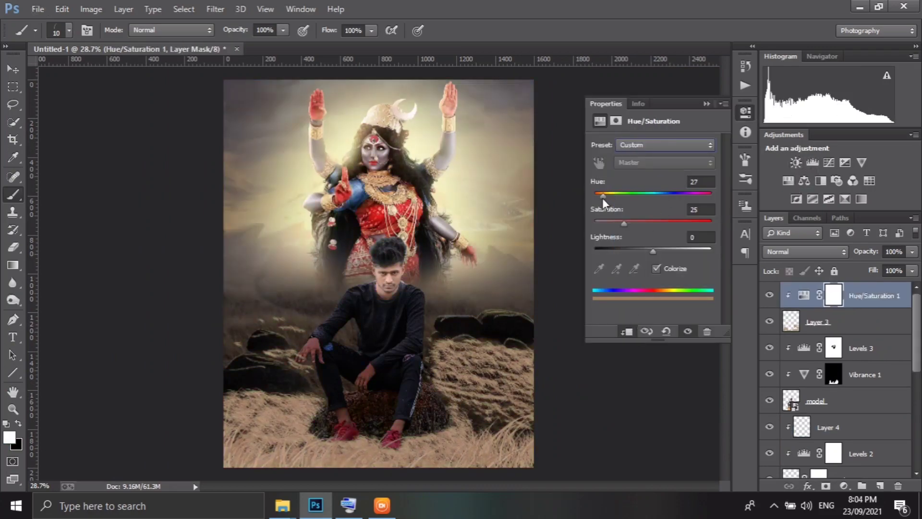
left_click_drag(653, 250, 619, 252)
left_click(745, 111)
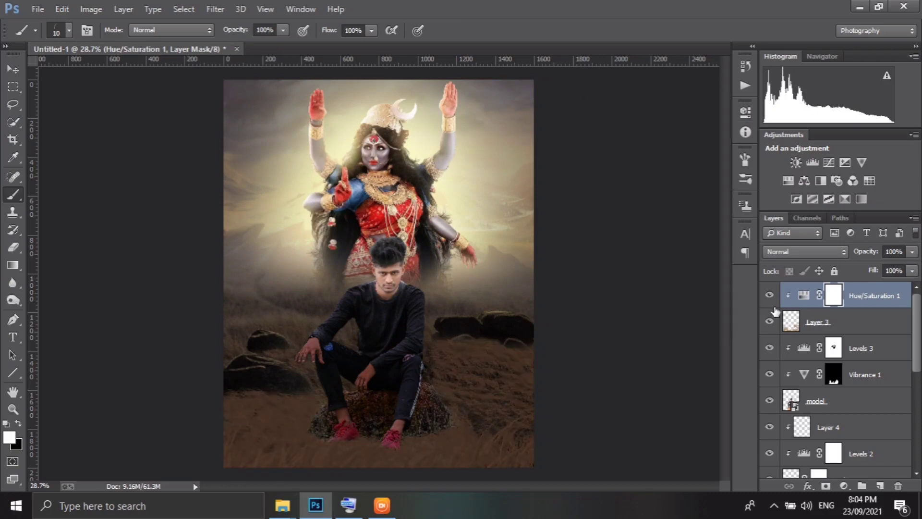
scroll(420, 445, "up", 2)
scroll(421, 445, "down", 2)
scroll(418, 448, "down", 1)
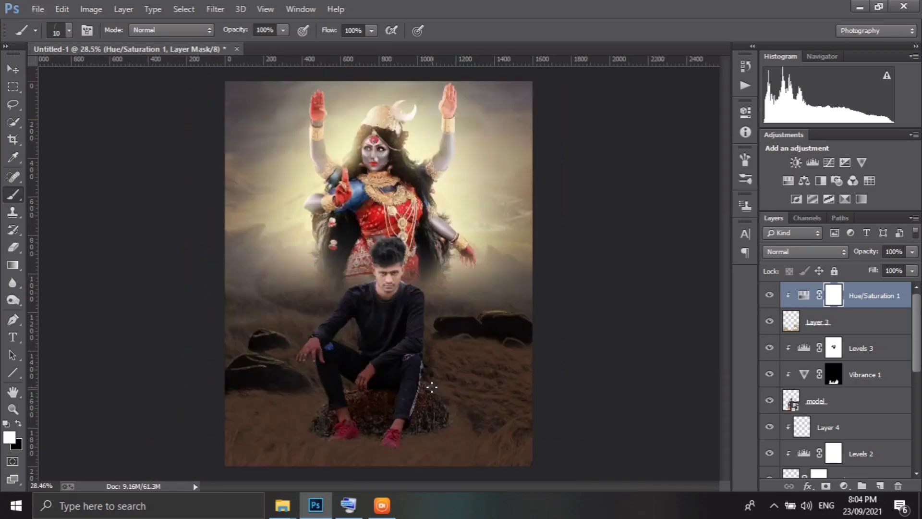
Add a Levels adjustment clipped to the model layer and invert its mask
left_click(846, 401)
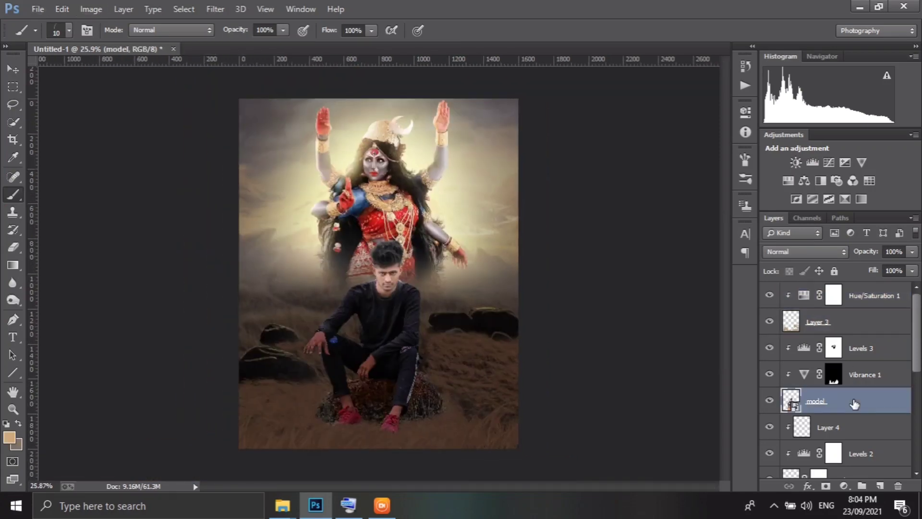
left_click(813, 163)
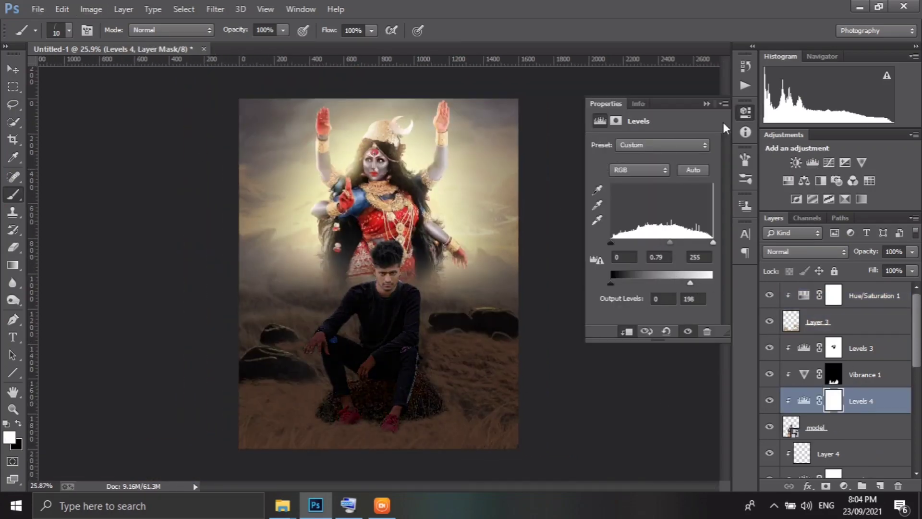
left_click(745, 112)
key("ctrl+i")
Paint the Levels mask over the rock under the man and around his legs and shoes
scroll(434, 429, "up", 6)
left_click(745, 178)
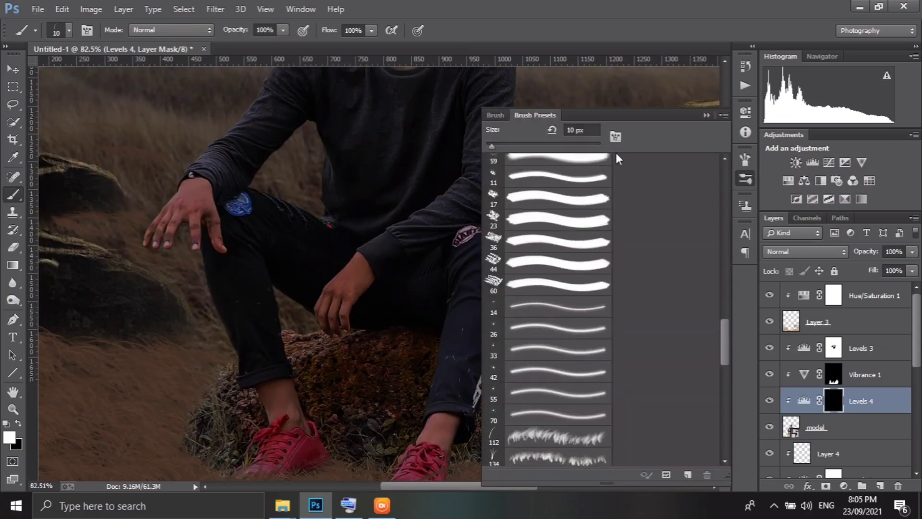
scroll(558, 289, "up", 5)
scroll(238, 399, "up", 2)
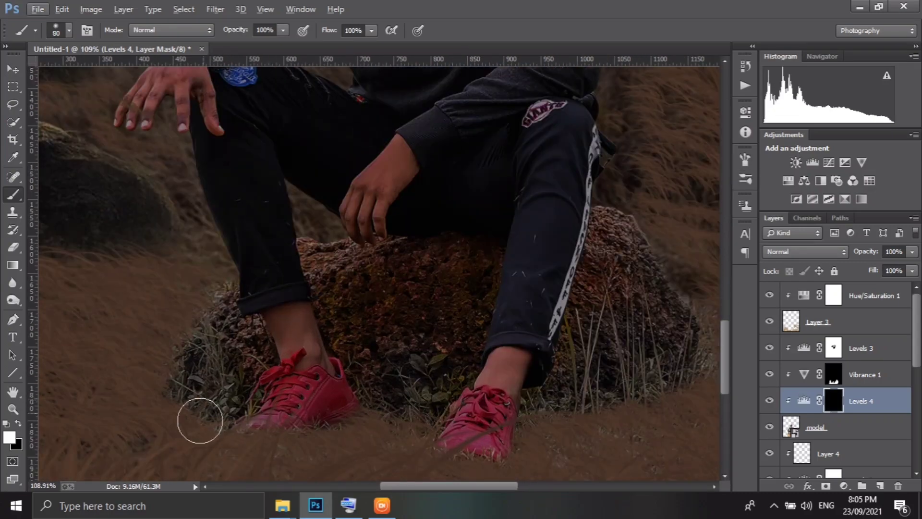
mouse_move(199, 421)
left_mouse_down()
mouse_move(214, 319)
mouse_move(483, 275)
mouse_move(360, 269)
mouse_move(611, 219)
mouse_move(689, 367)
mouse_move(519, 195)
mouse_move(243, 406)
mouse_move(492, 432)
left_mouse_up()
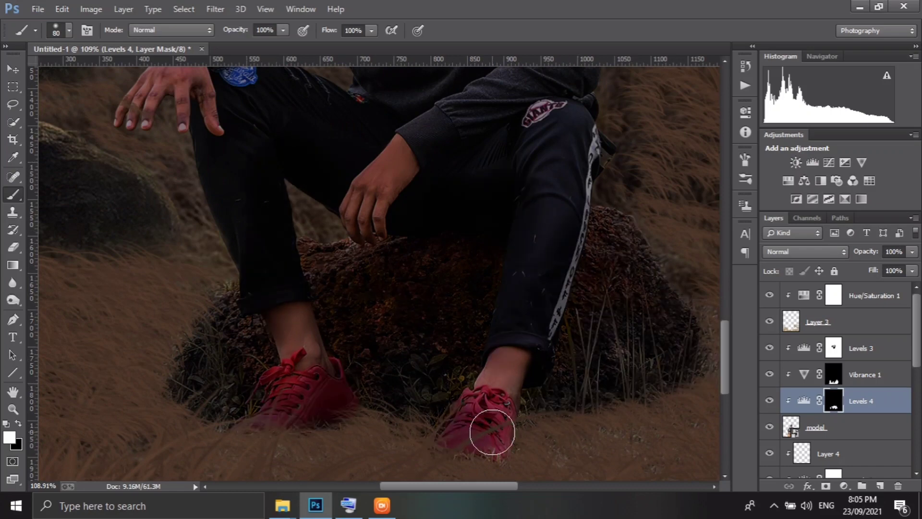
left_click_drag(546, 350, 223, 322)
mouse_move(627, 248)
left_mouse_down()
mouse_move(528, 181)
mouse_move(568, 319)
left_mouse_up()
scroll(272, 267, "down", 2)
scroll(423, 354, "down", 2)
scroll(543, 344, "down", 2)
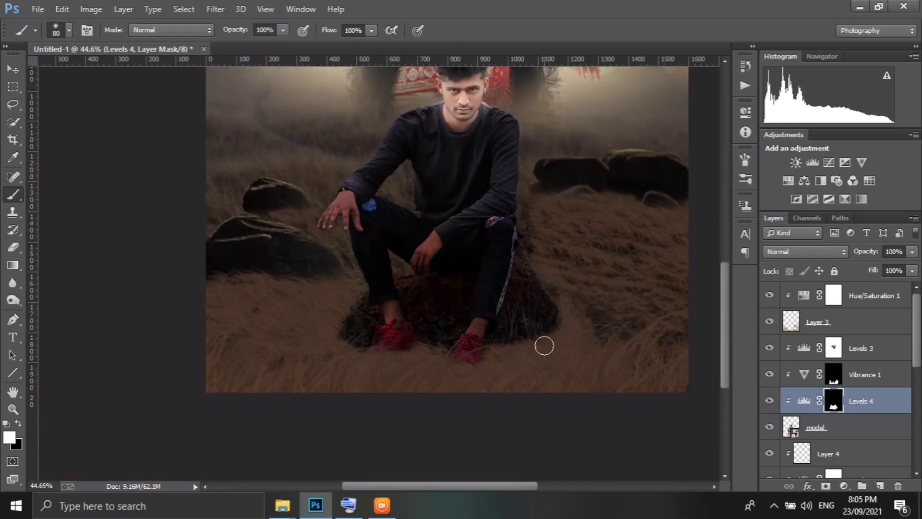
scroll(407, 329, "down", 2)
scroll(407, 330, "up", 2)
scroll(407, 330, "down", 1)
scroll(793, 423, "down", 2)
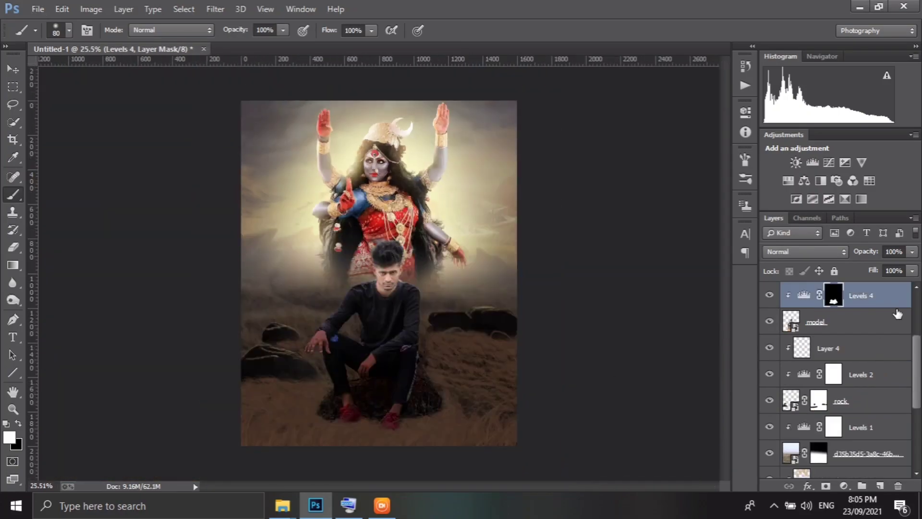
Place the skull image as an embedded layer, shrink it and move it lower left
left_click(38, 9)
left_click(114, 201)
left_click(520, 118)
double_click(521, 117)
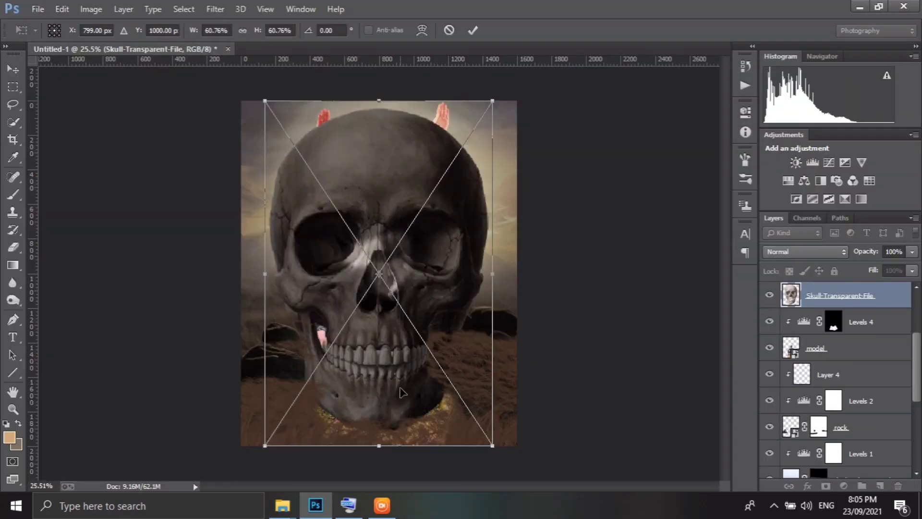
left_click_drag(511, 100, 412, 258)
left_click_drag(375, 325, 307, 384)
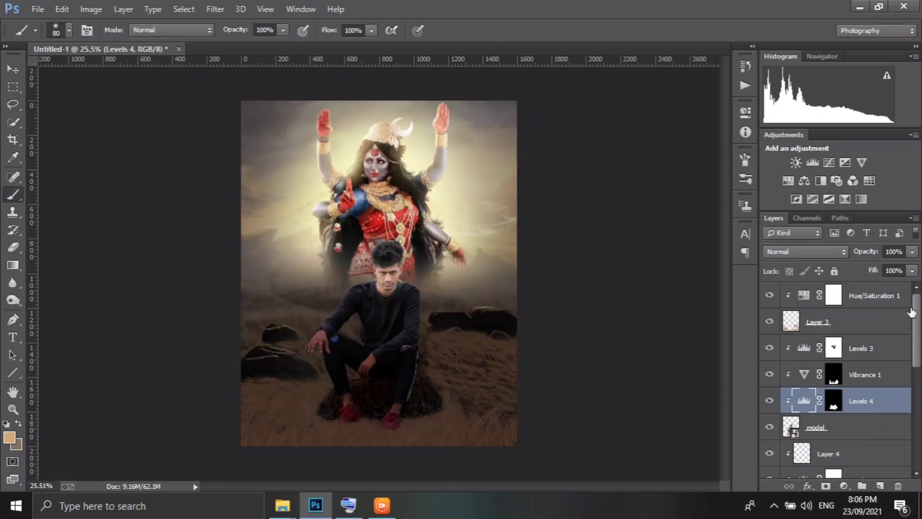
Re-place the skull image on the top layer at a small size in the lower left
left_click(38, 9)
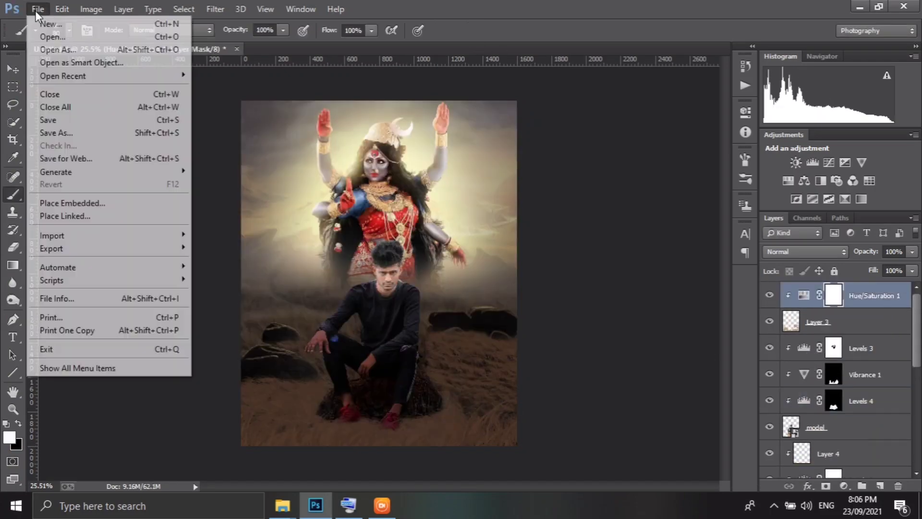
left_click(114, 201)
double_click(391, 323)
mouse_move(514, 442)
left_mouse_down()
mouse_move(419, 341)
mouse_move(354, 412)
left_mouse_up()
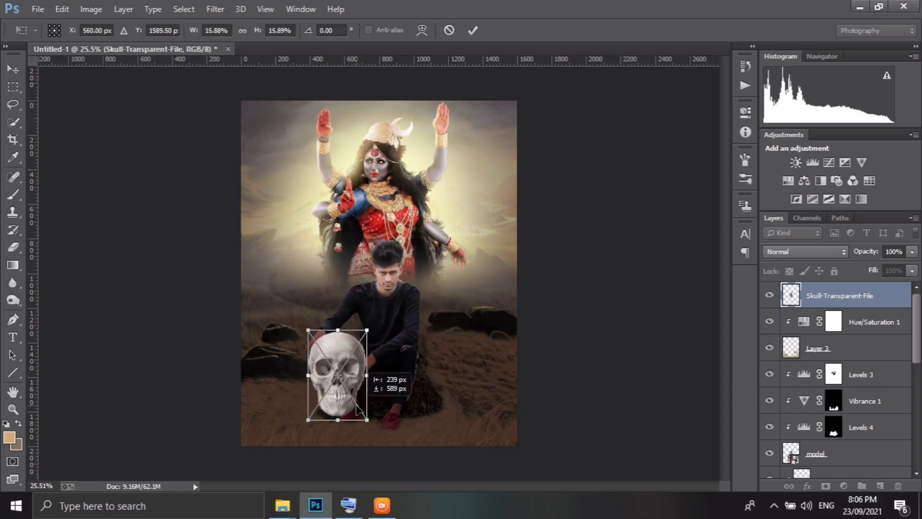
scroll(397, 349, "up", 5)
mouse_move(428, 477)
left_mouse_down()
mouse_move(429, 431)
mouse_move(448, 440)
left_mouse_up()
scroll(430, 432, "up", 3)
Shrink the skull further, position it just beneath the man's hand, and commit
left_click_drag(374, 371, 326, 361)
left_click_drag(398, 435, 391, 411)
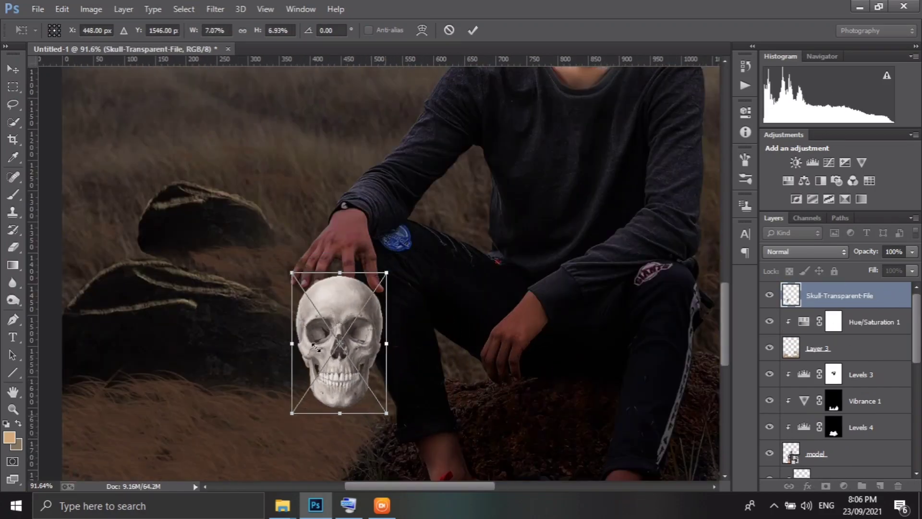
scroll(358, 334, "up", 2)
left_click_drag(358, 333, 351, 299)
key("Right")
key("Right")
key("Right")
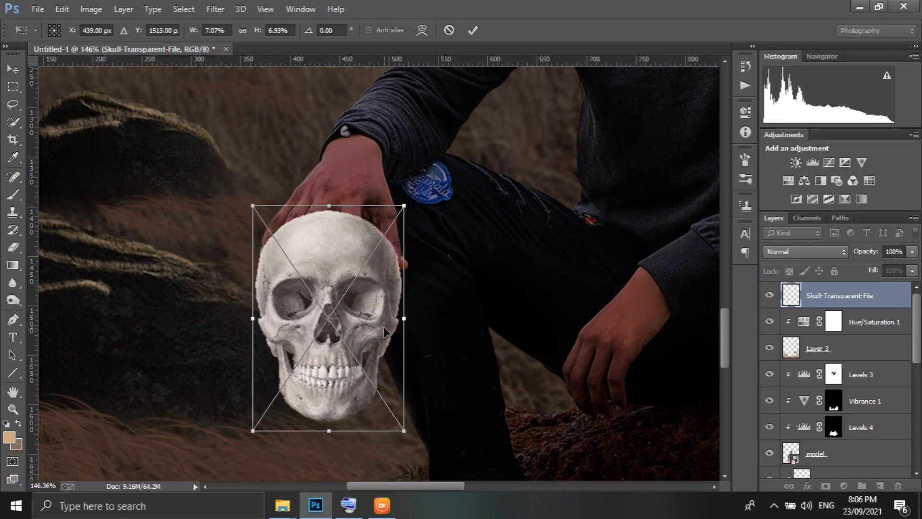
key("Up")
key("Up")
key("Up")
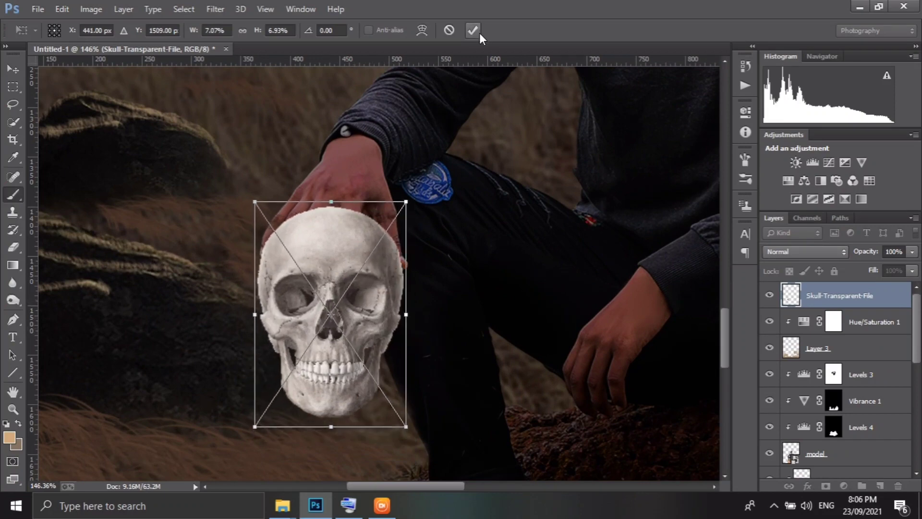
left_click(478, 31)
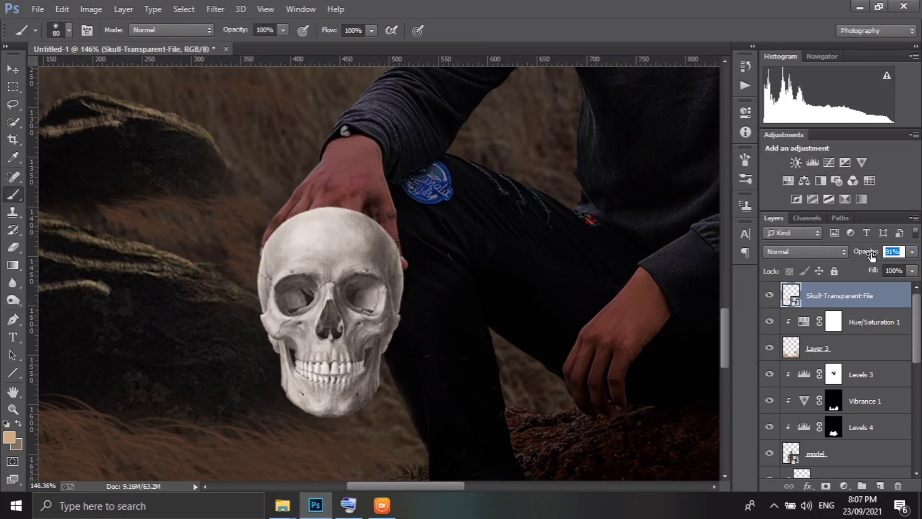
Mask the skull layer so the model's fingers appear over the skull
left_click_drag(867, 251, 855, 286)
left_click(825, 486)
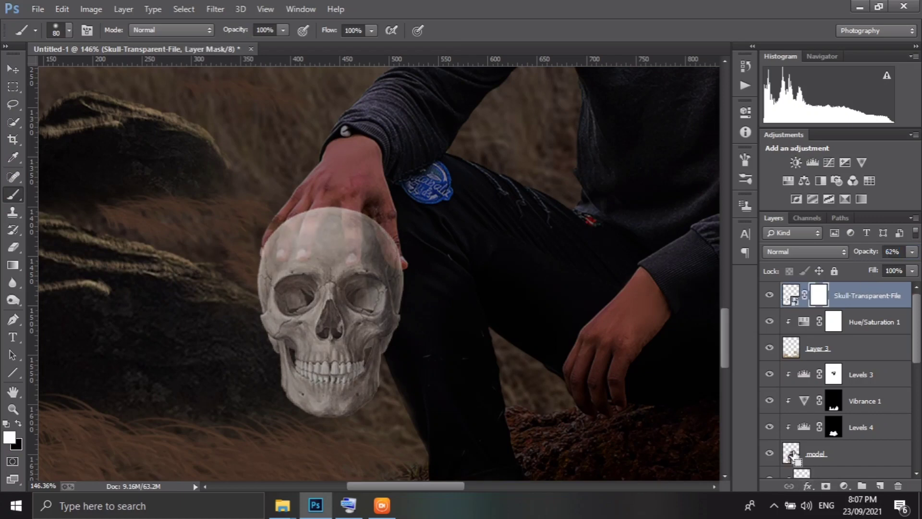
left_click(791, 453, "ctrl")
key("d")
scroll(283, 224, "up", 2)
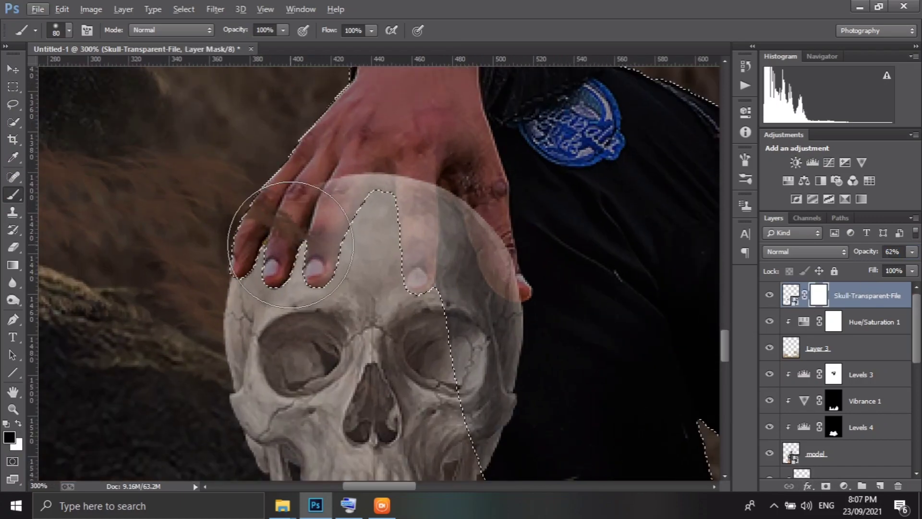
key("bracketleft")
key("bracketleft")
key("bracketleft")
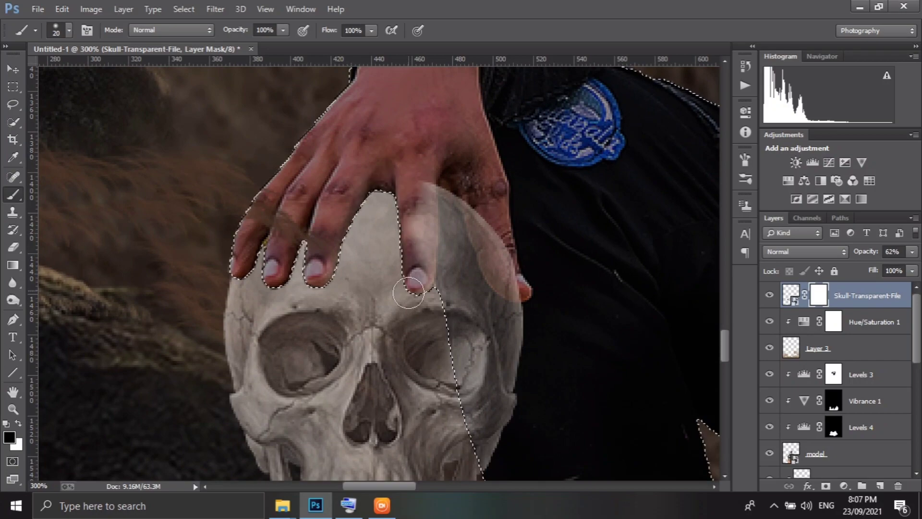
scroll(541, 233, "up", 2)
scroll(560, 288, "up", 2)
key("bracketleft")
key("bracketleft")
key("bracketleft")
mouse_move(530, 315)
left_mouse_down()
mouse_move(570, 315)
mouse_move(482, 245)
mouse_move(594, 329)
left_mouse_up()
Add a Levels adjustment clipped to the skull: midtones 0.54, input black 30, output white 164
scroll(349, 277, "up", 1)
scroll(349, 278, "down", 1)
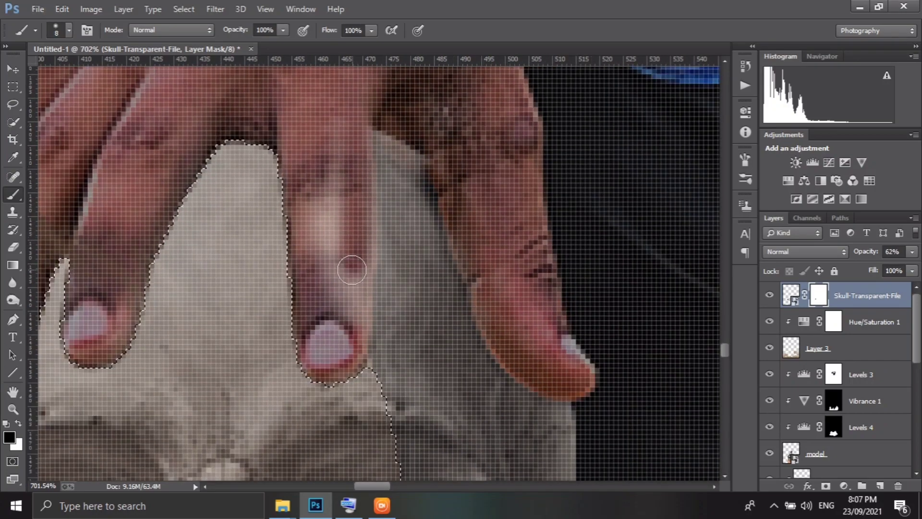
scroll(349, 279, "down", 1)
scroll(349, 280, "down", 1)
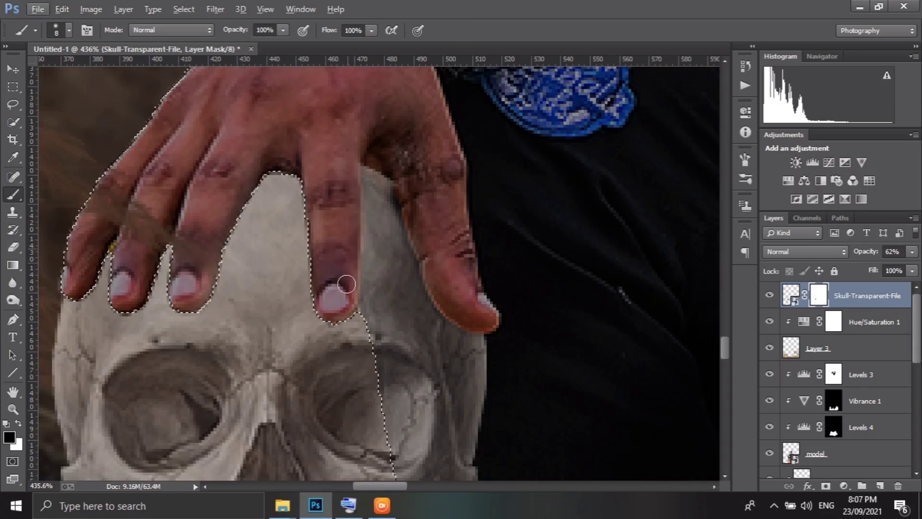
scroll(517, 313, "down", 1)
scroll(518, 313, "down", 3)
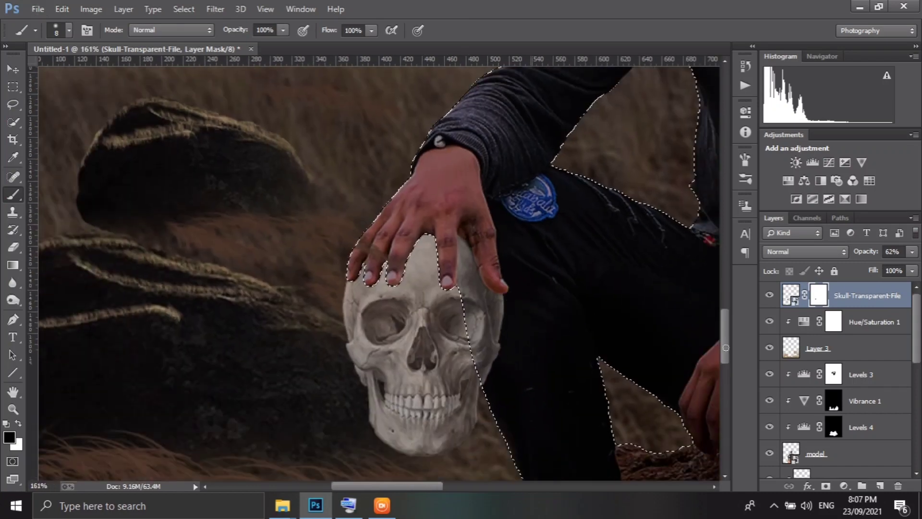
scroll(550, 331, "down", 2)
scroll(529, 318, "down", 1)
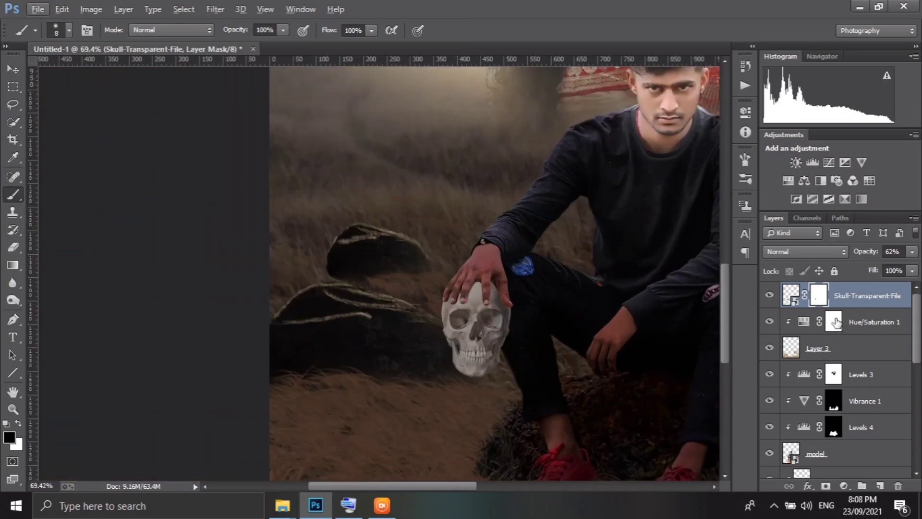
left_click(812, 162)
left_click_drag(661, 243, 676, 243)
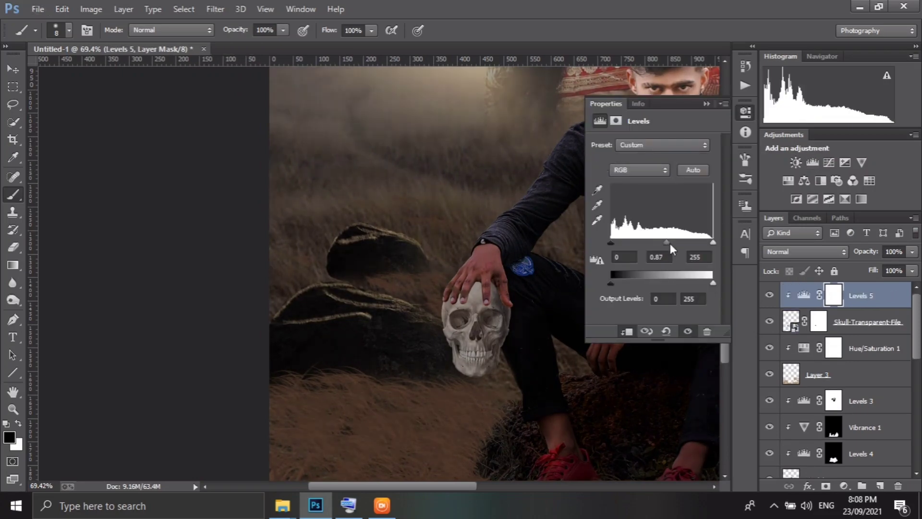
left_click_drag(717, 283, 687, 283)
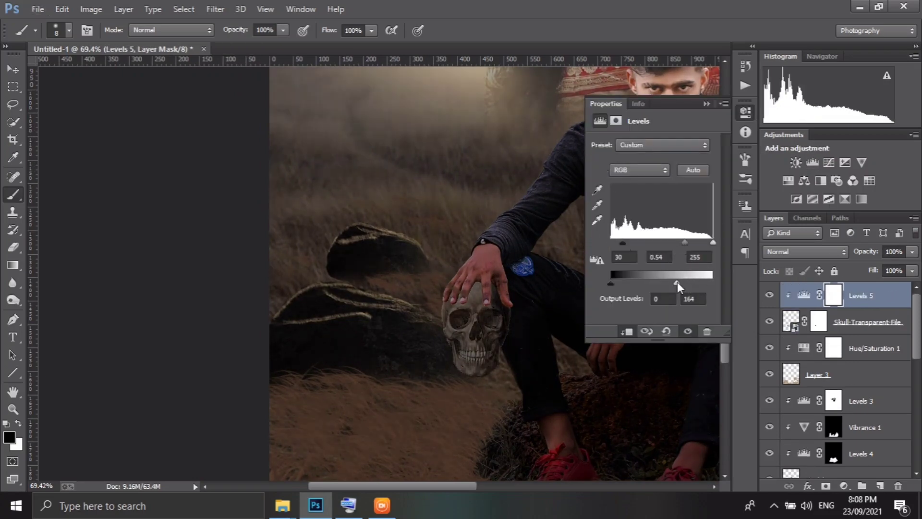
left_click(865, 322)
left_click(746, 112)
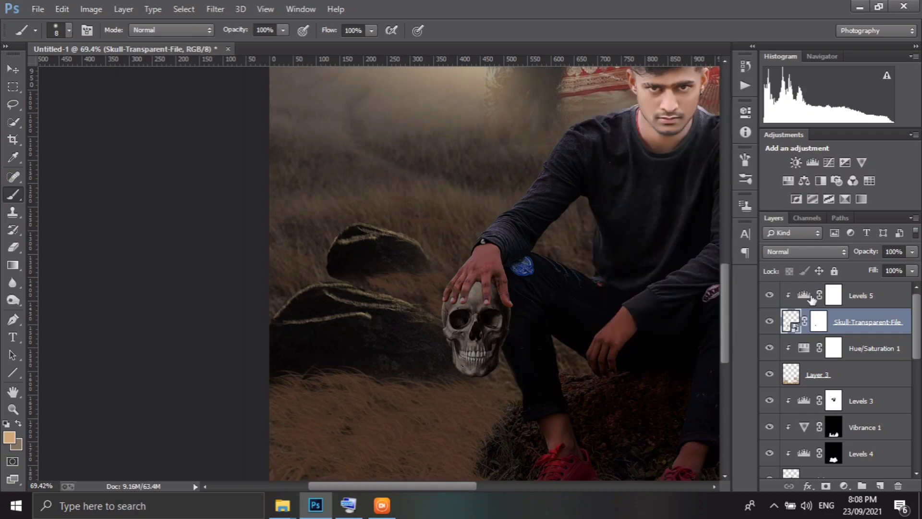
left_click(860, 295)
scroll(380, 269, "down", 9, "alt")
scroll(307, 370, "up", 10)
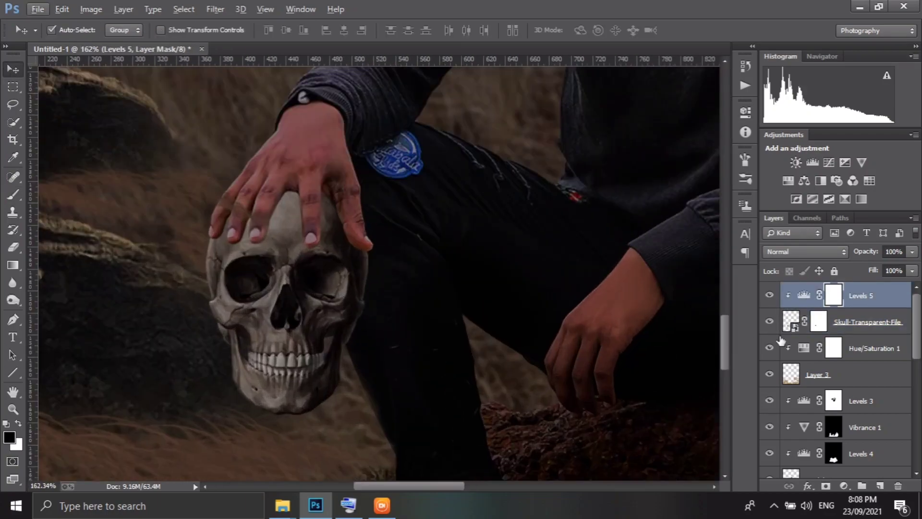
Quick-select both skull eye sockets and add a new empty layer
key("alt+bracketleft")
key("w")
left_click_drag(296, 278, 284, 291)
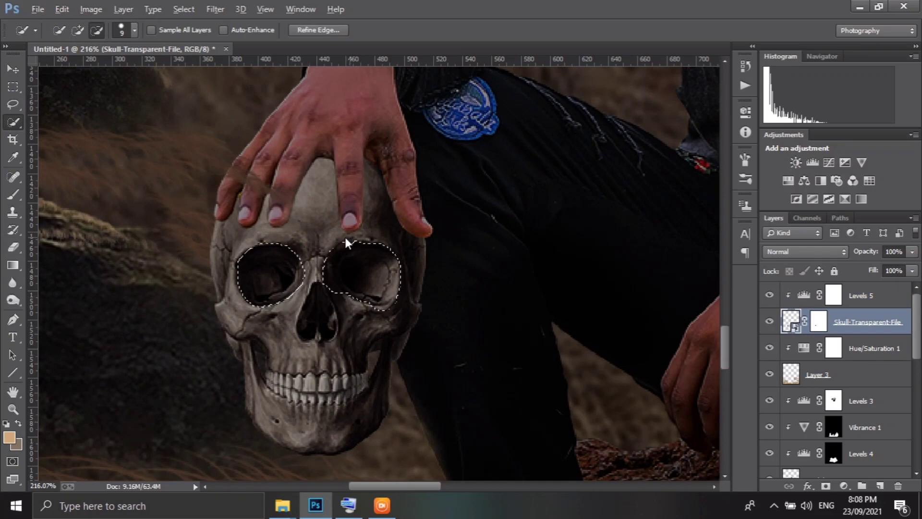
left_click(887, 299)
key("ctrl+shift+alt+n")
Fill the eye sockets with a bright green Solid Color layer in Overlay mode
left_click(844, 486)
left_click(816, 197)
left_click(722, 247)
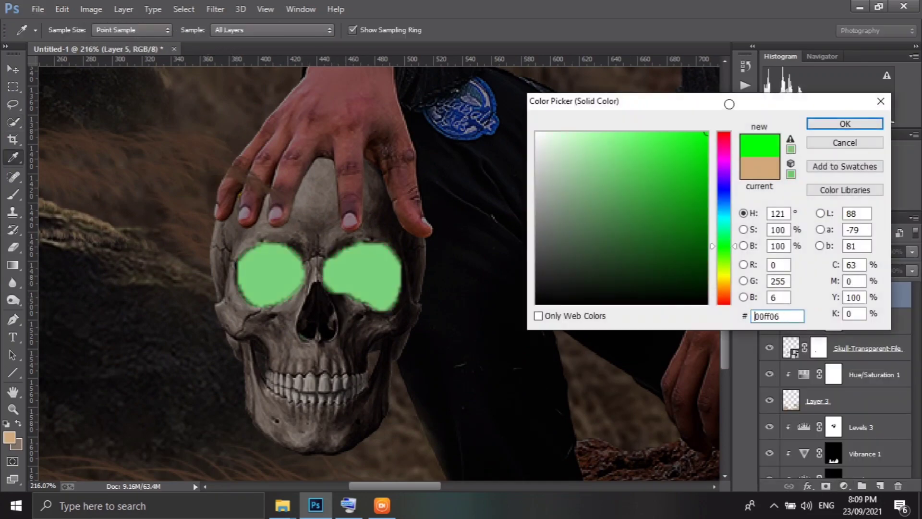
left_click(706, 134)
left_click(842, 121)
left_click(806, 251)
left_click(793, 165)
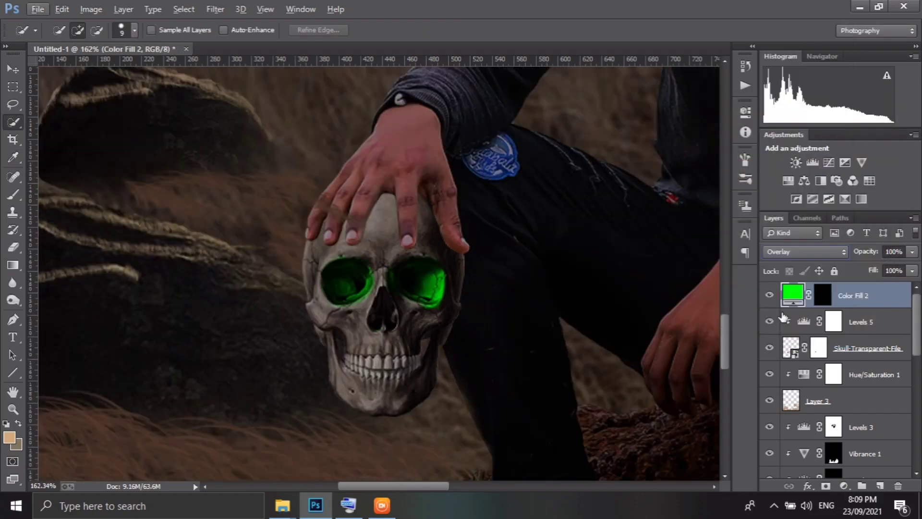
Reload the eye selection and add a second green fill set to Linear Dodge (Add)
key("ctrl+shift+alt+n")
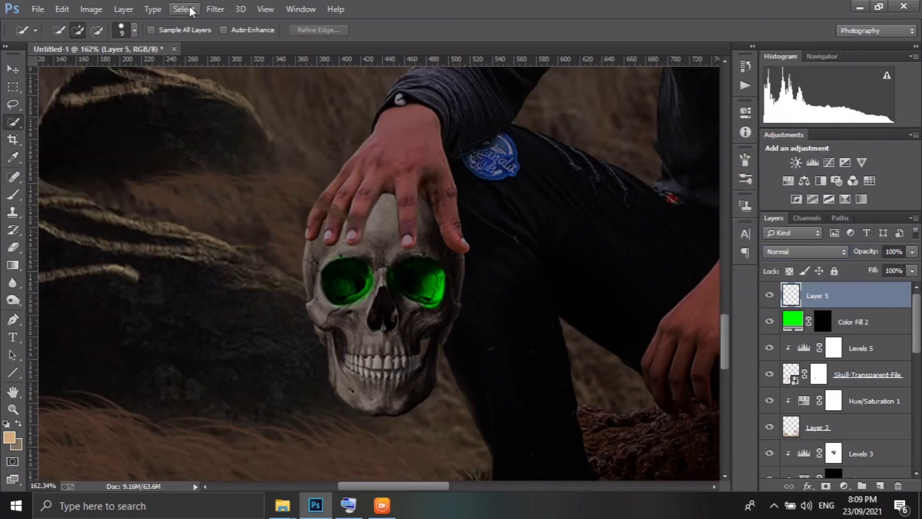
left_click(189, 11)
left_click(197, 42)
key("b")
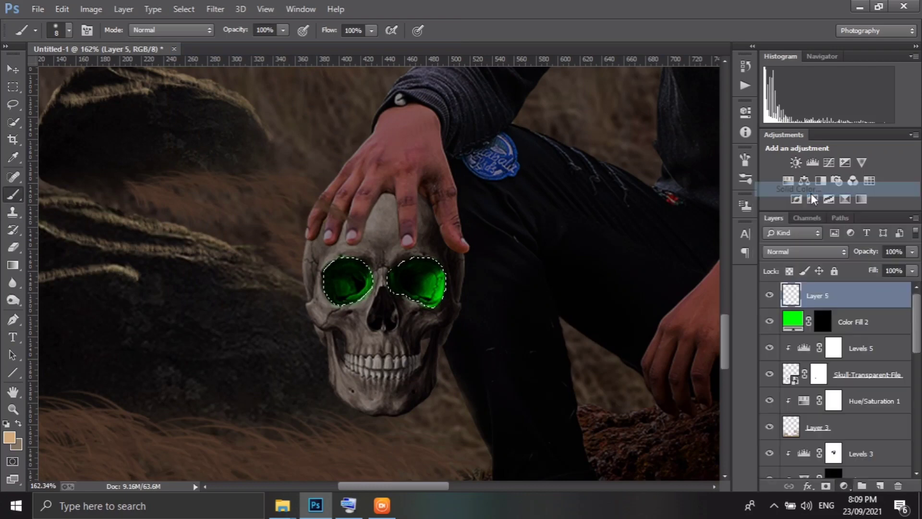
left_click(836, 111)
left_click(811, 251)
left_click(793, 154)
left_click(811, 251)
left_click(788, 240)
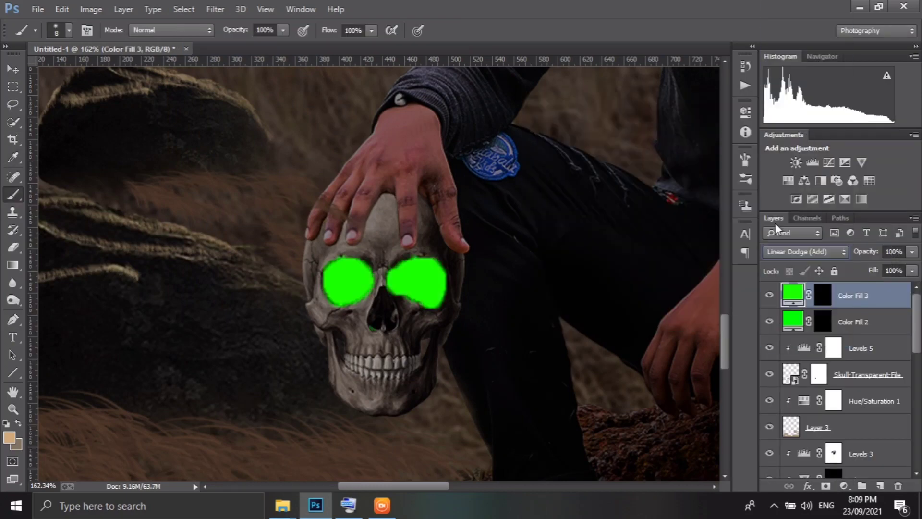
Apply an 11.4 px Gaussian Blur to the green eyes to create a soft glow
left_click(208, 12)
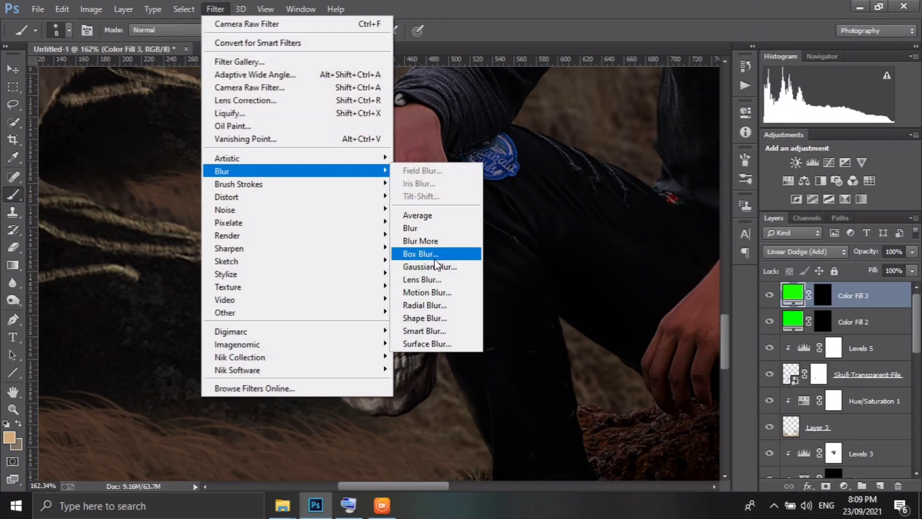
left_click(442, 270)
left_click_drag(657, 317, 658, 318)
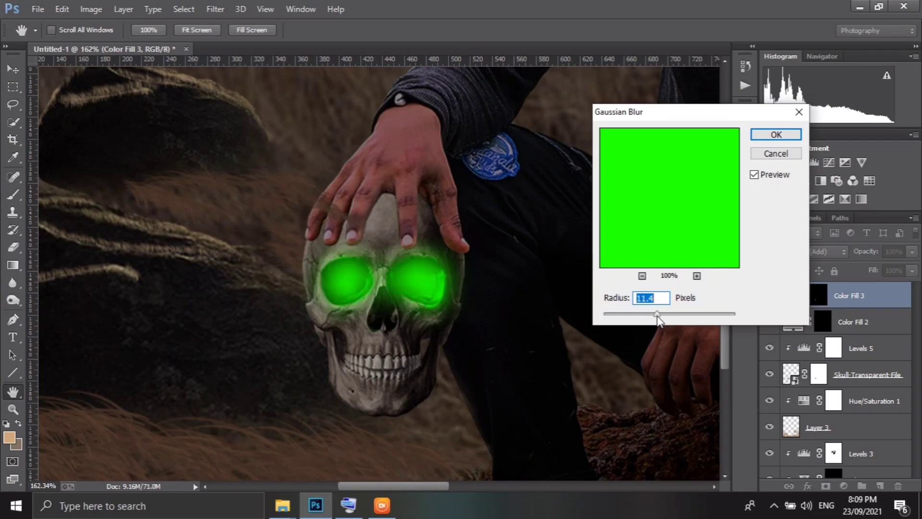
left_click(759, 141)
left_click(864, 375)
left_click(788, 180)
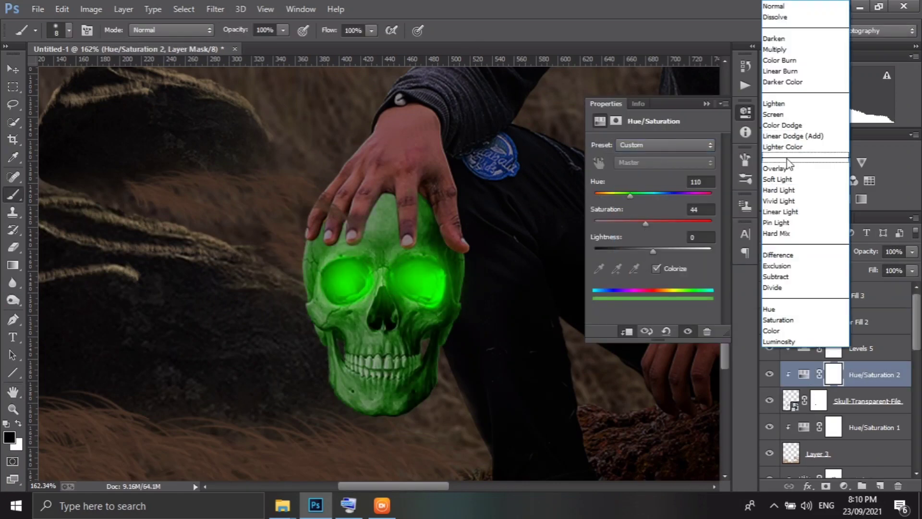
Set the skull's green Hue/Saturation tint to Overlay and invert its mask
key("shift+alt+o")
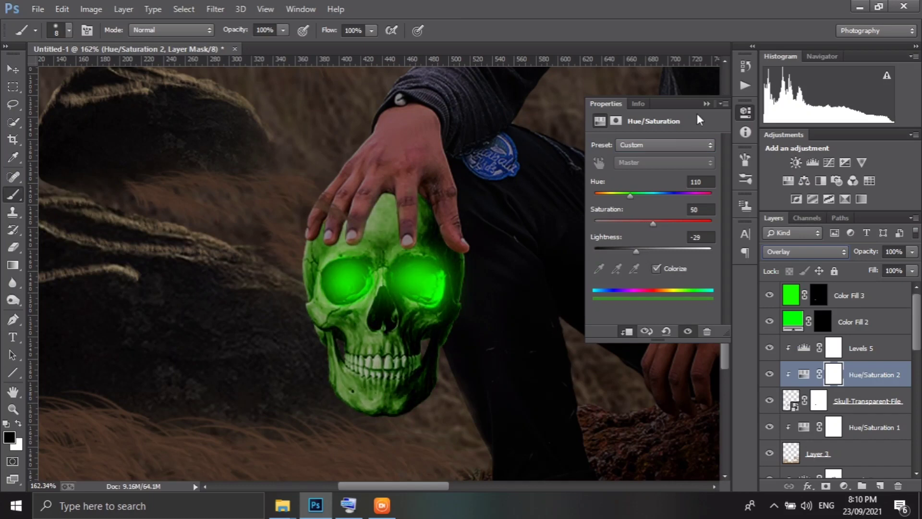
left_click(706, 103)
key("ctrl+i")
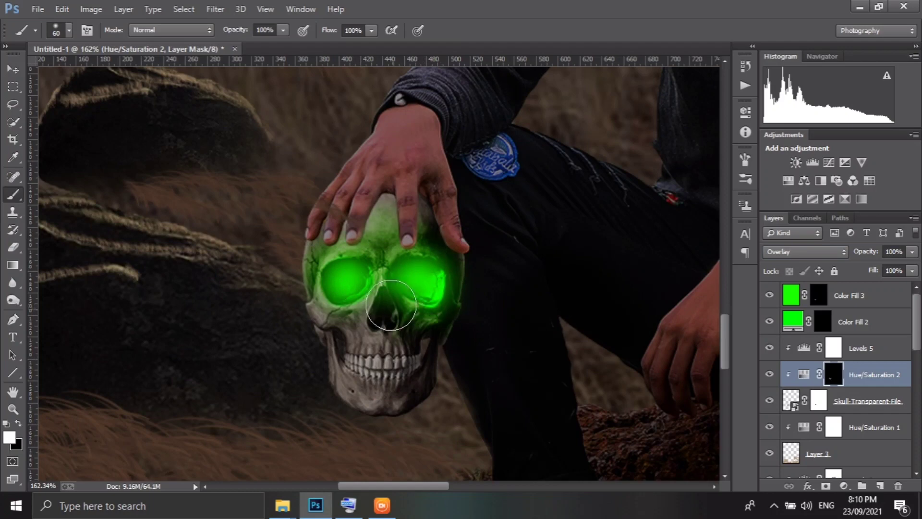
scroll(864, 394, "down", 3)
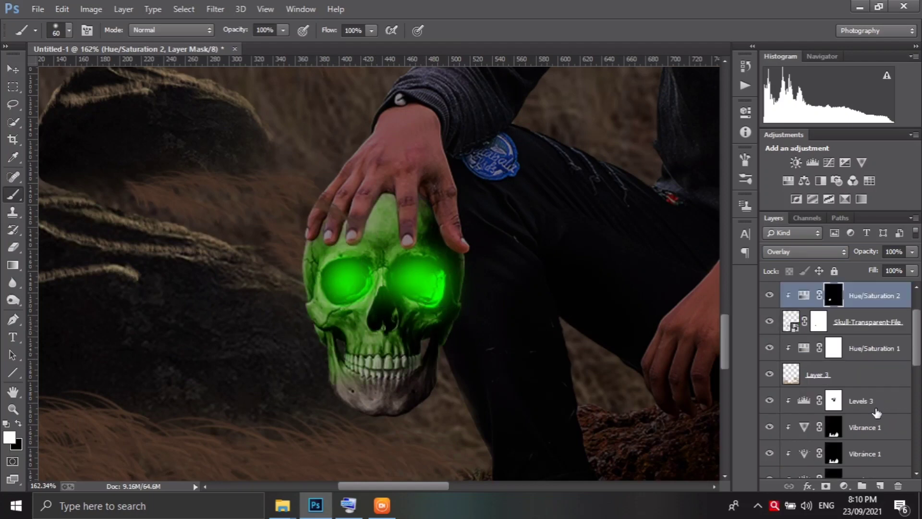
scroll(855, 403, "down", 2)
Add a Cyanotype Hue/Saturation for the man, hue 110 green, Overlay, with inverted mask
left_click(834, 401)
left_click(665, 144)
left_click(665, 182)
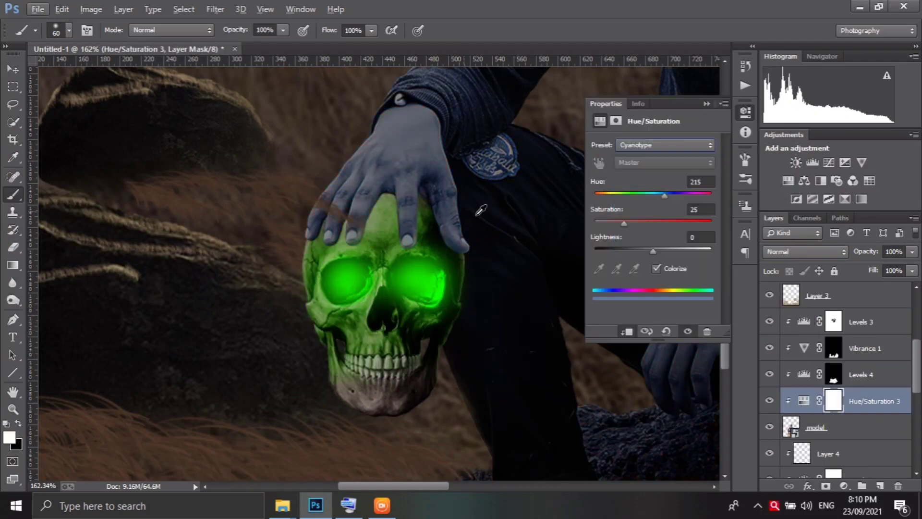
key("v")
key("ctrl+0")
left_click_drag(665, 195, 630, 194)
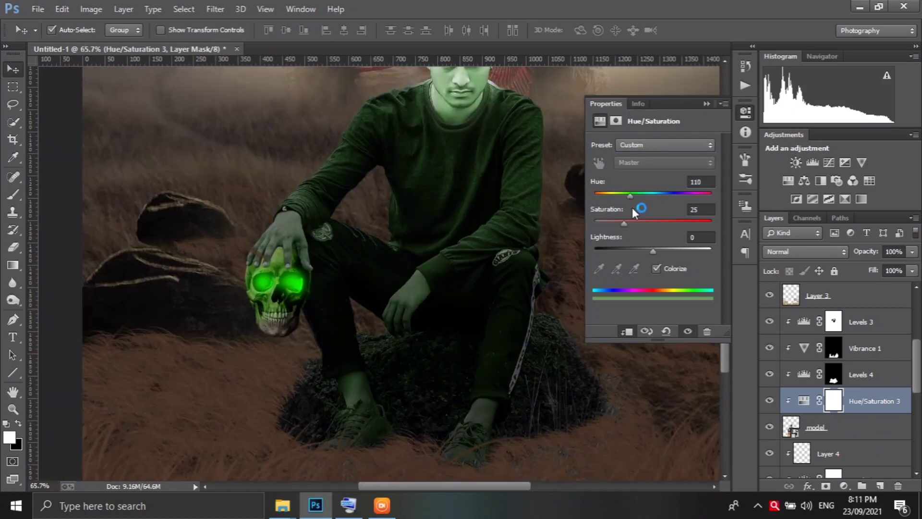
left_click(653, 220)
left_click(805, 251)
left_click(793, 173)
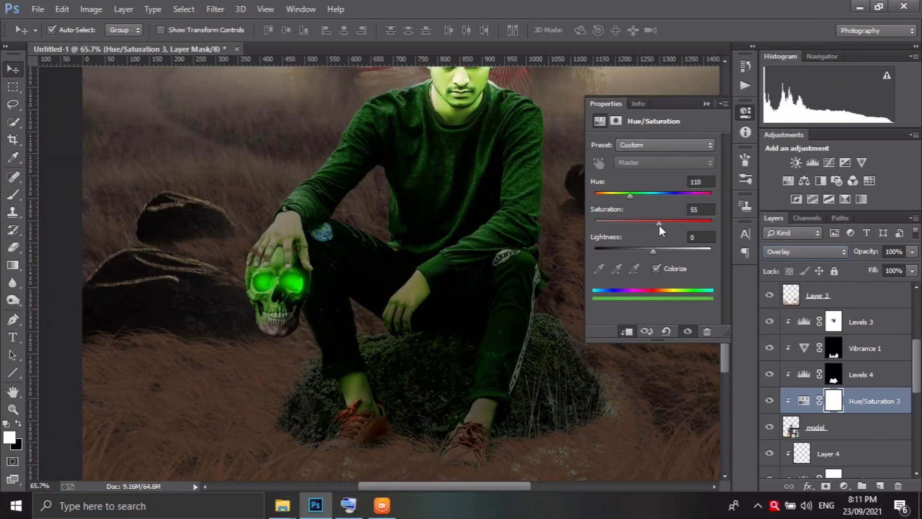
left_click(746, 112)
key("ctrl+i")
Paint the green tint onto the fingers, other hand, shin and ankle with a white brush
key("b")
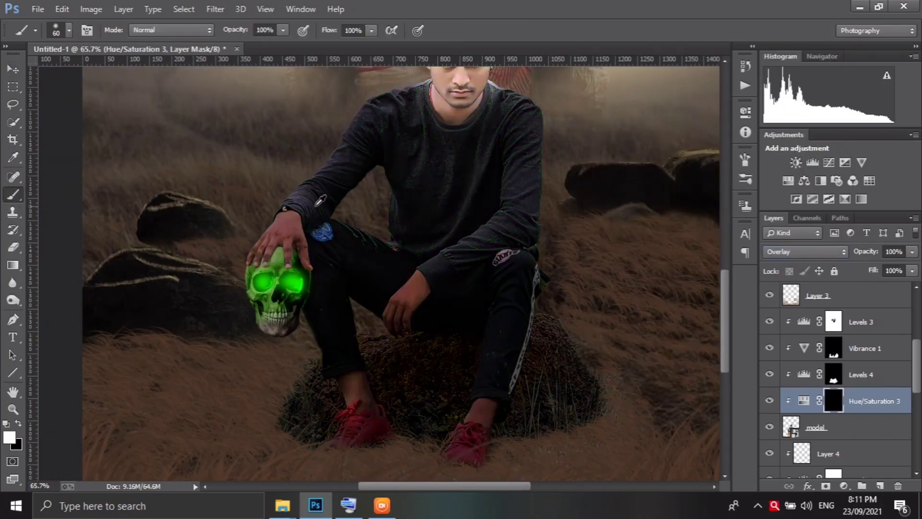
scroll(255, 305, "up", 5)
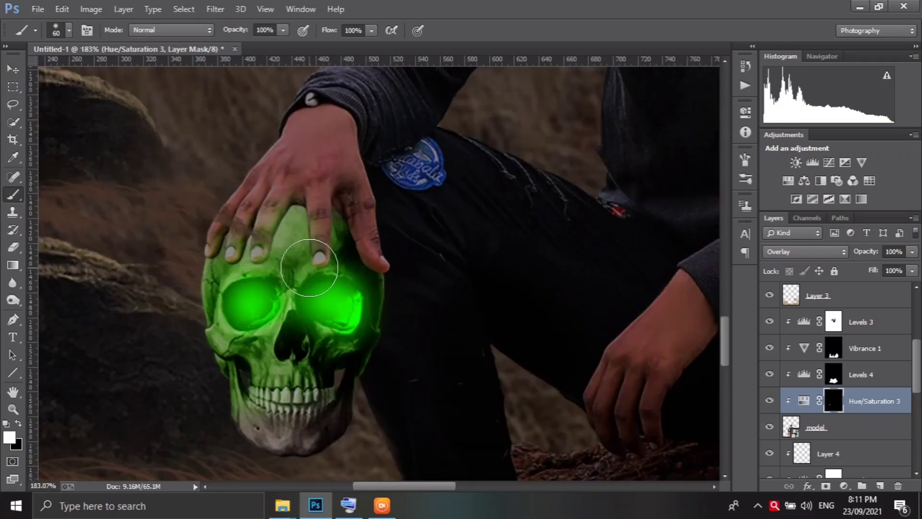
mouse_move(309, 268)
left_mouse_down()
mouse_move(288, 206)
mouse_move(385, 260)
left_mouse_up()
left_click_drag(503, 428, 443, 233)
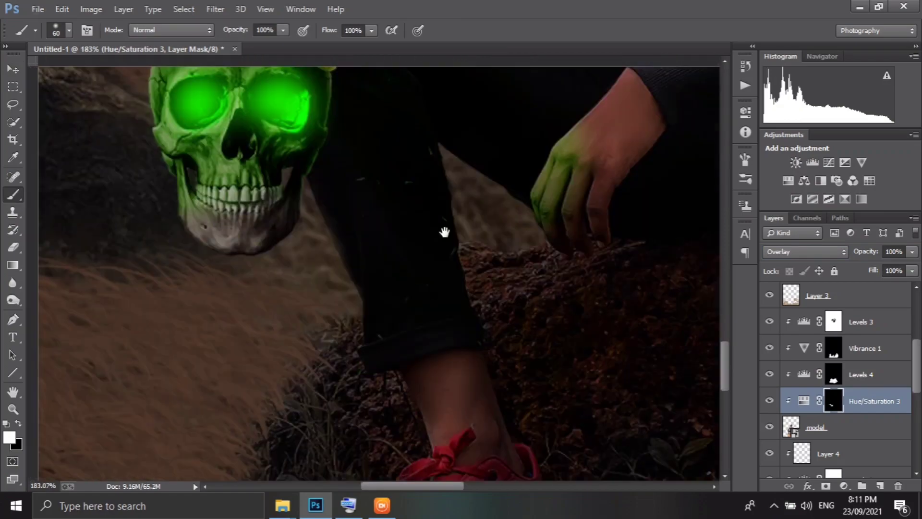
left_click_drag(413, 355, 511, 376)
scroll(507, 378, "down", 3)
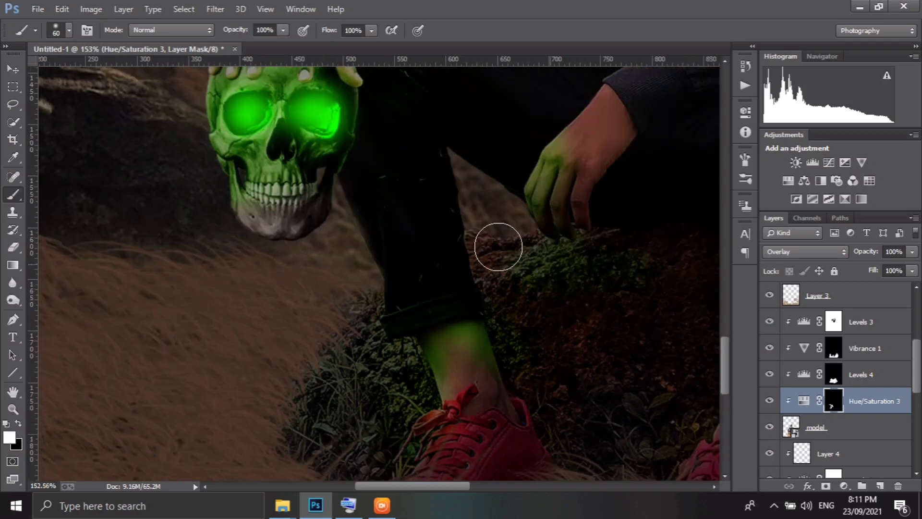
scroll(498, 247, "down", 1)
scroll(468, 383, "down", 2)
left_click_drag(414, 361, 418, 379)
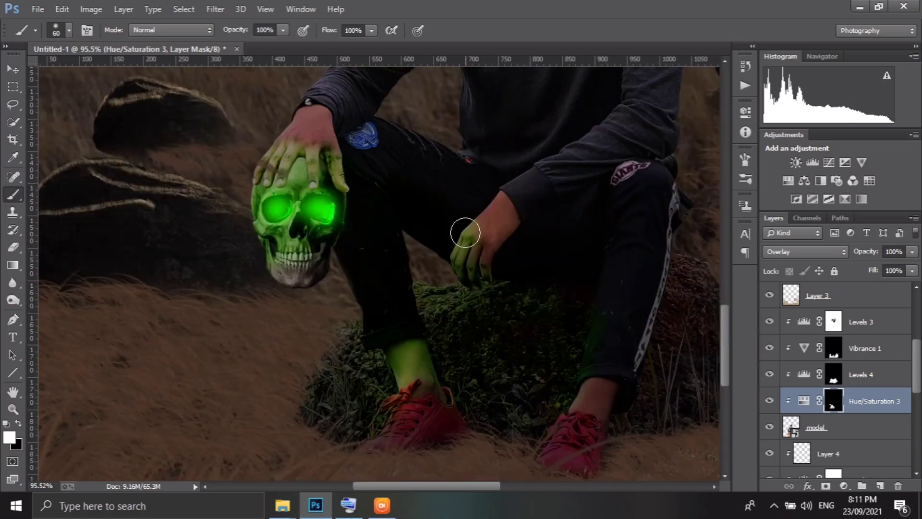
scroll(457, 306, "down", 2)
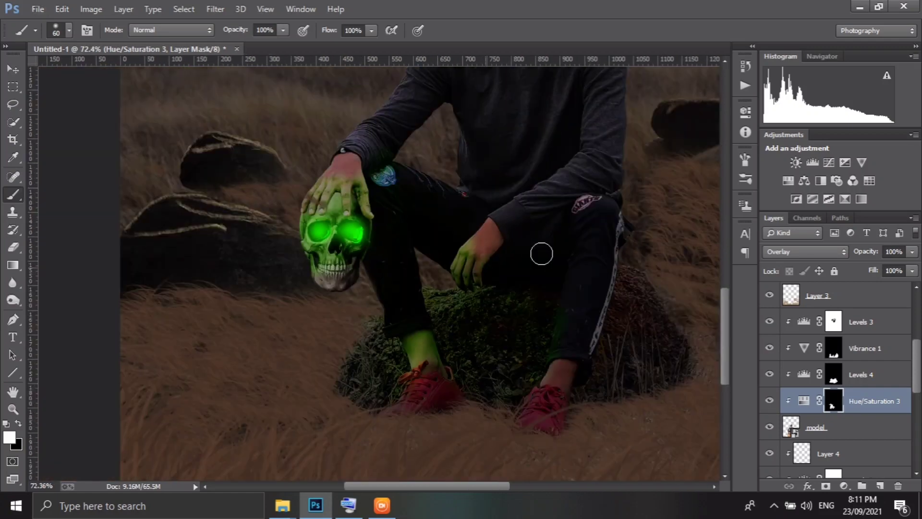
scroll(841, 350, "down", 1)
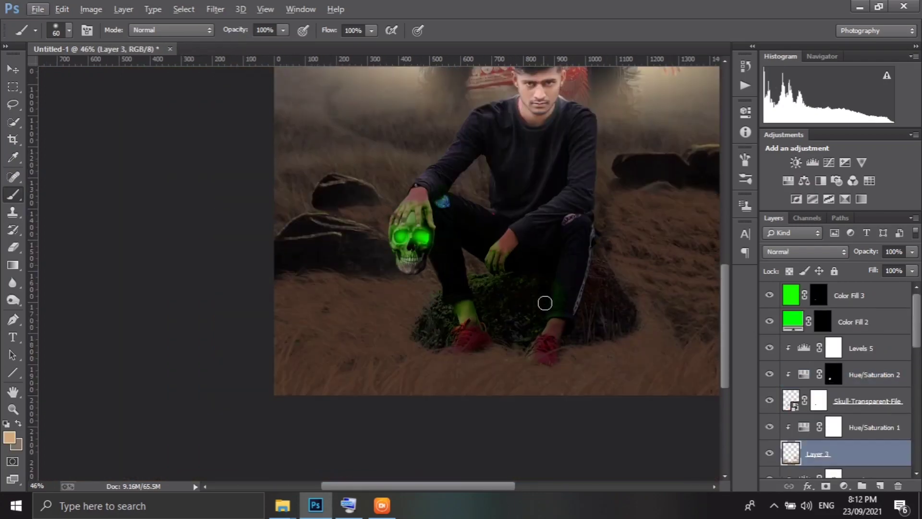
Add a Cyanotype Hue/Saturation 4 above Hue/Saturation 1, blended as Linear Dodge (Add)
left_click(788, 180)
left_click(665, 145)
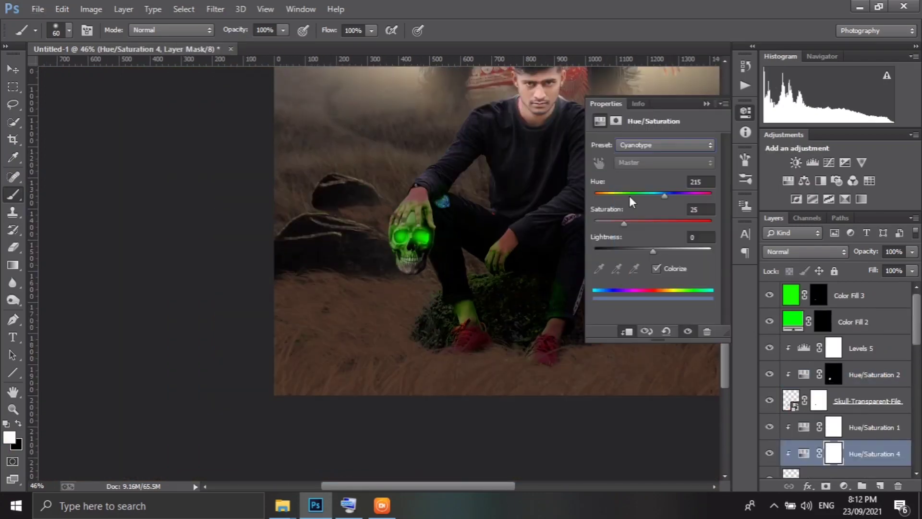
scroll(845, 453, "down", 1)
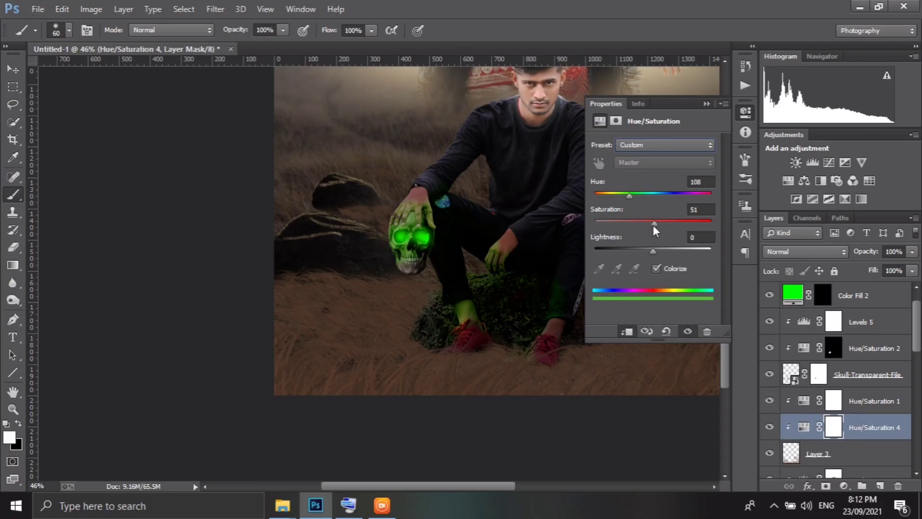
key("Down")
left_click(769, 400)
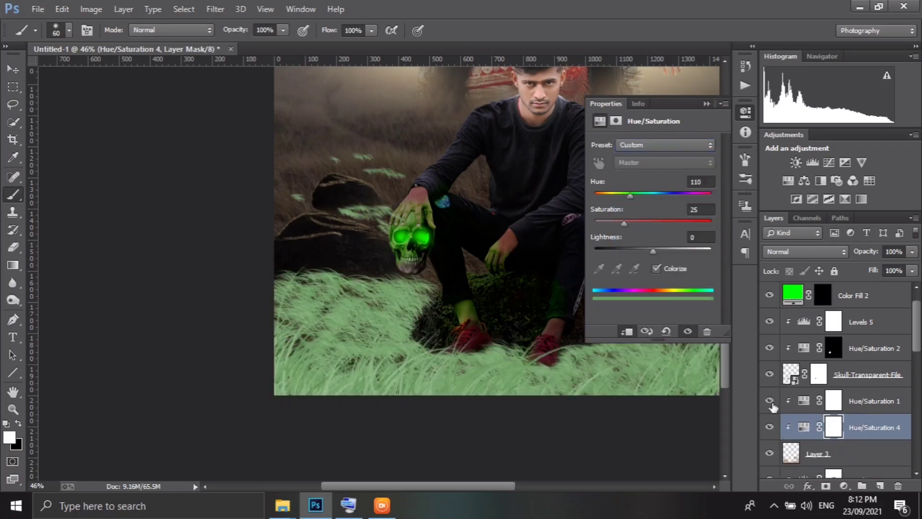
left_click_drag(879, 428, 870, 403)
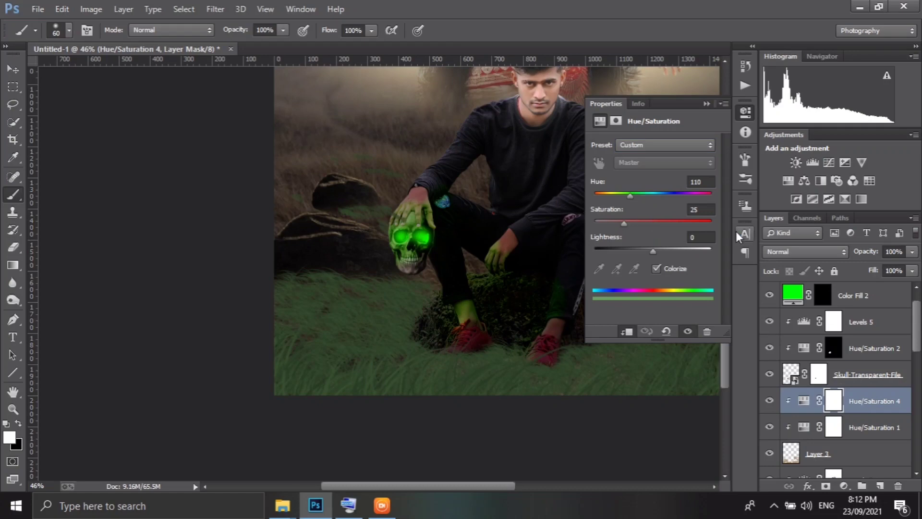
left_click(805, 252)
left_click(792, 186)
Fine-tune the grass tint's hue, saturation and lightness, then invert its mask
left_click_drag(668, 224, 624, 224)
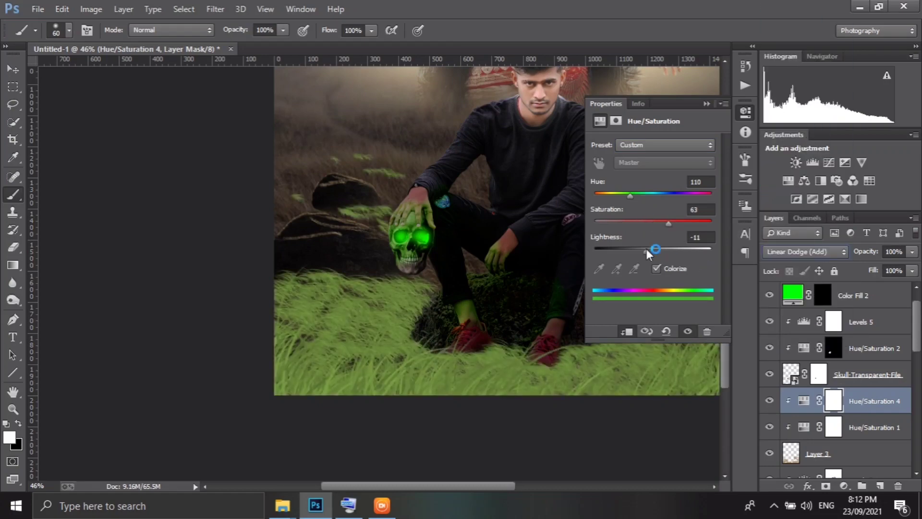
left_click_drag(645, 195, 631, 194)
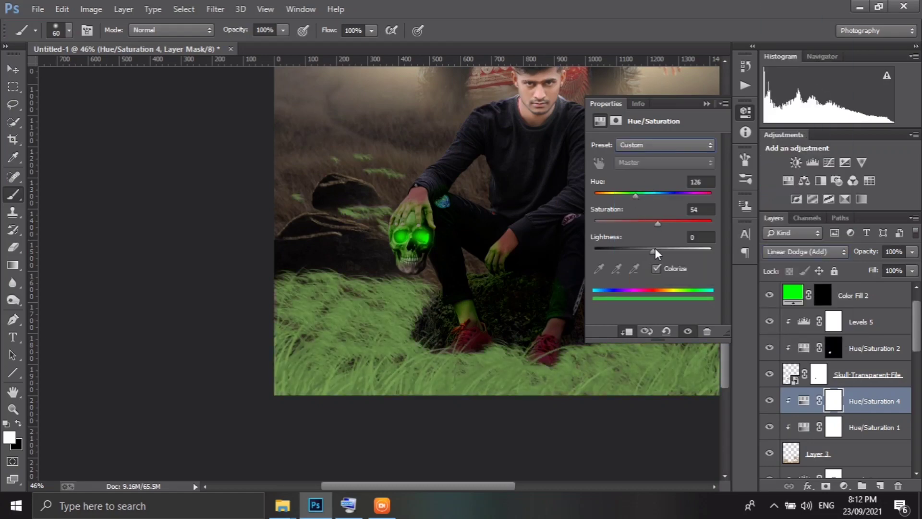
left_click_drag(655, 248, 647, 248)
left_click_drag(624, 224, 694, 224)
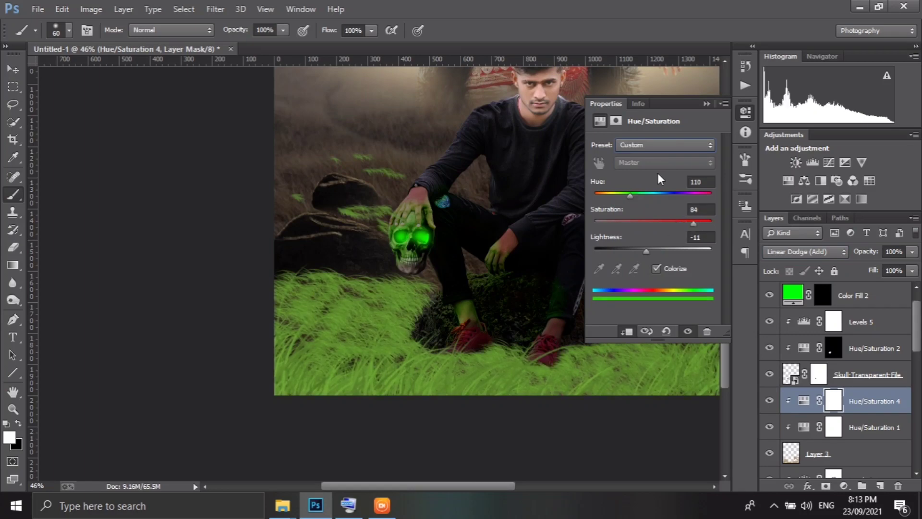
left_click(707, 104)
key("ctrl+i")
Paint a soft green glow onto the grass beside the rock below the skull
scroll(390, 287, "up", 3)
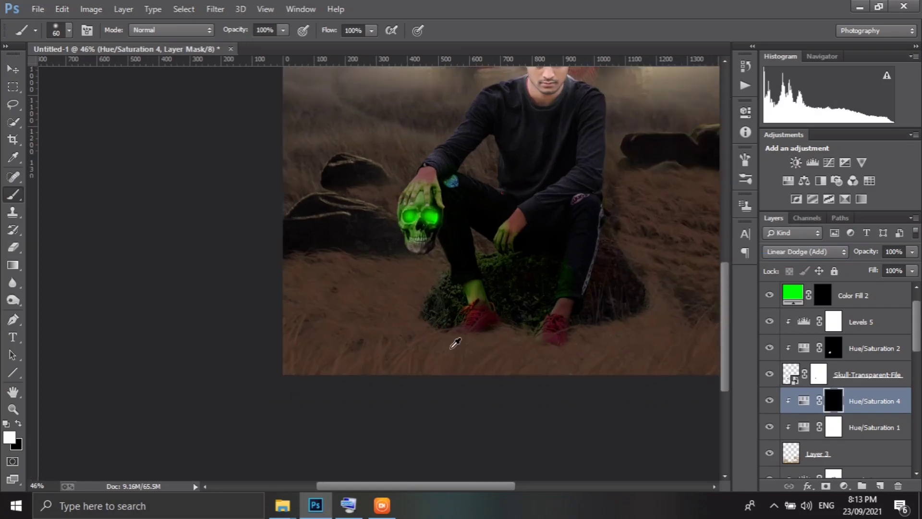
key("8")
key("2")
key("bracketright")
key("bracketright")
key("bracketright")
mouse_move(401, 318)
left_mouse_down()
mouse_move(411, 338)
mouse_move(457, 354)
mouse_move(449, 374)
mouse_move(379, 374)
mouse_move(428, 329)
mouse_move(350, 340)
left_mouse_up()
scroll(350, 339, "down", 1)
scroll(422, 323, "down", 1)
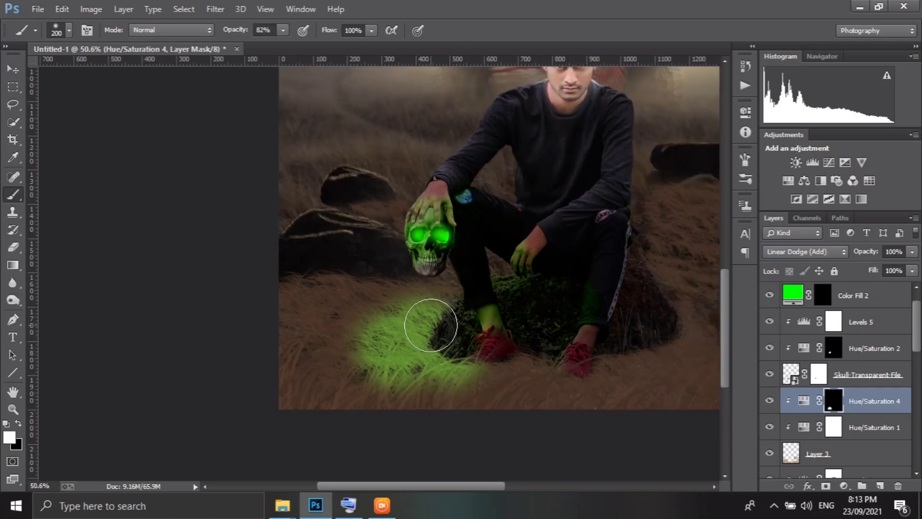
scroll(478, 348, "down", 1)
scroll(340, 398, "down", 1)
scroll(315, 391, "up", 1)
scroll(335, 385, "up", 1)
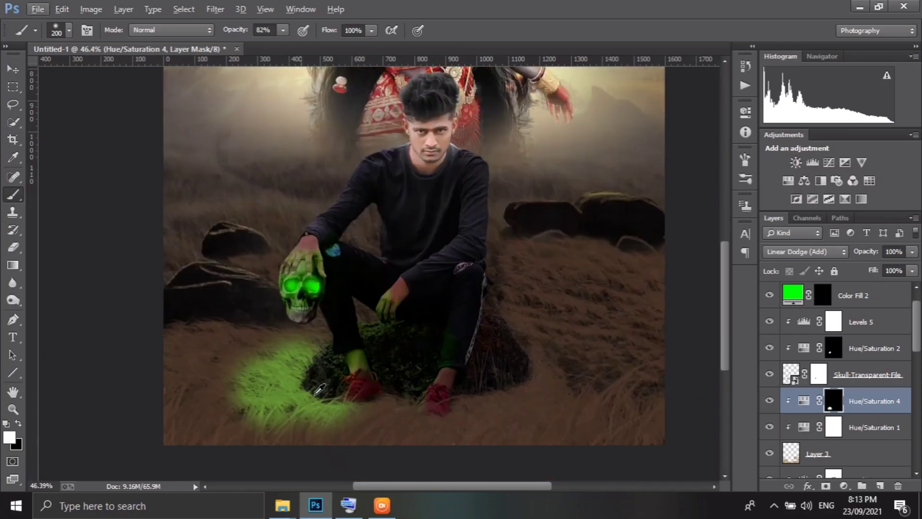
scroll(344, 376, "down", 2)
scroll(344, 376, "up", 1)
scroll(344, 375, "up", 3)
scroll(399, 370, "down", 3)
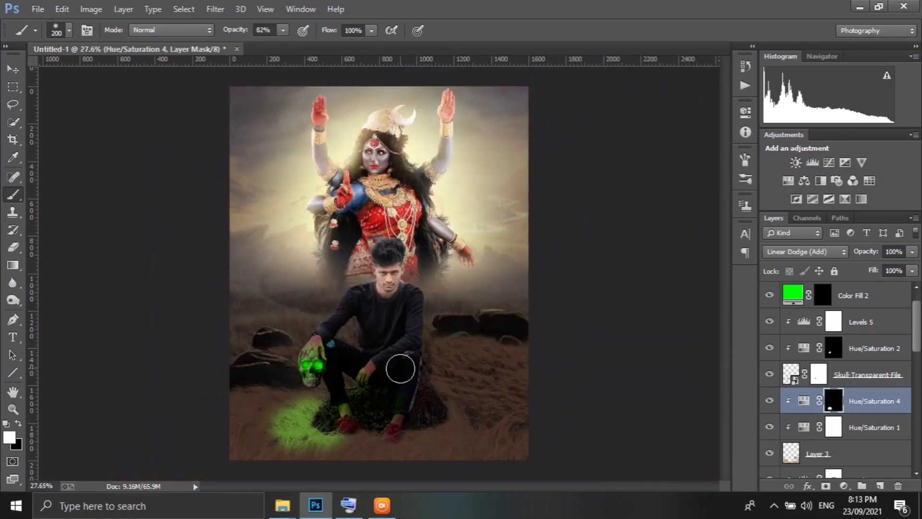
key("alt+period")
Hide Hue/Saturation 3, select the Levels 3 mask, and prepare a small full-opacity brush
scroll(488, 279, "up", 1)
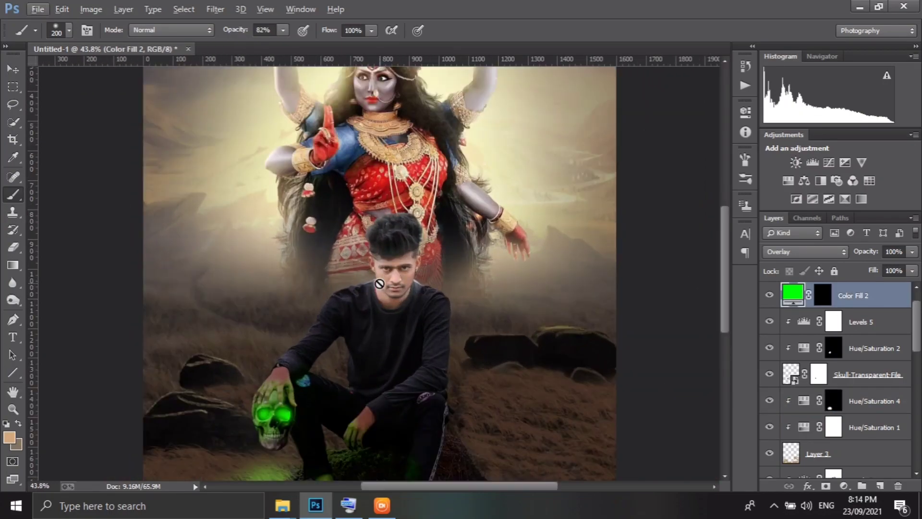
scroll(488, 278, "up", 1)
scroll(835, 385, "down", 5)
left_click(770, 402)
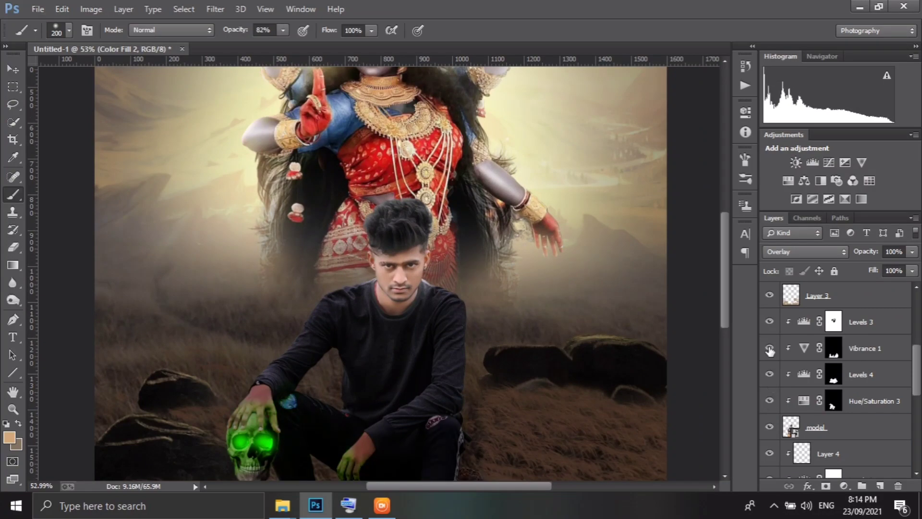
left_click(833, 321)
key("d")
key("x")
key("0")
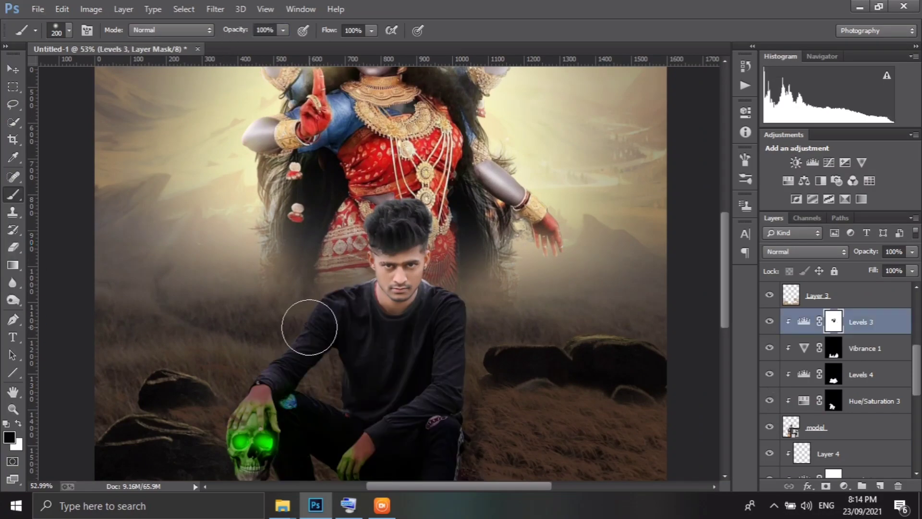
scroll(305, 325, "up", 3)
key("bracketleft")
key("bracketleft")
key("bracketleft")
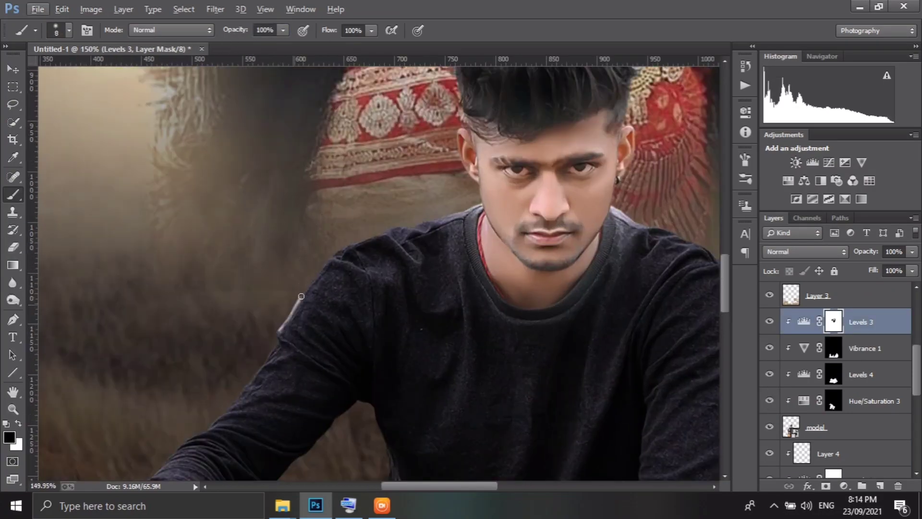
key("bracketleft")
Paint thin light streaks along the shoulder seam and down the sweater front
left_click_drag(301, 296, 391, 238)
scroll(411, 260, "up", 2)
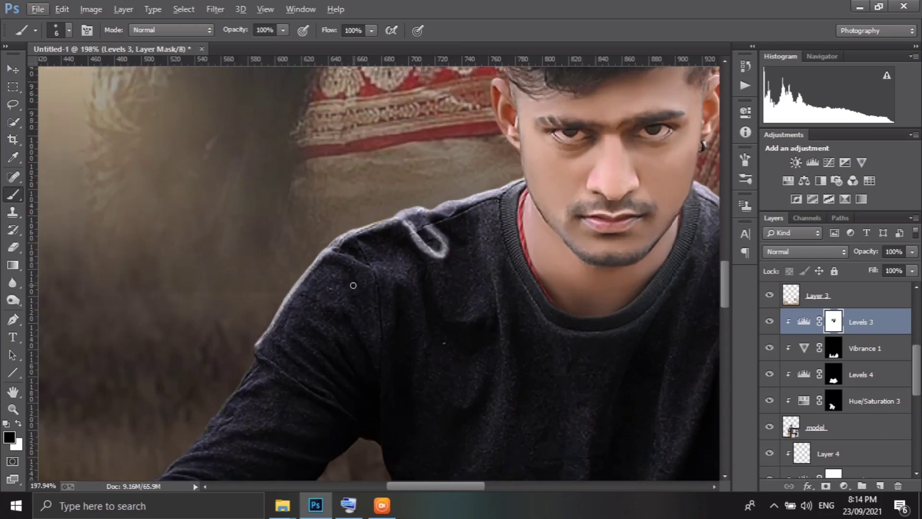
key("bracketleft")
left_click_drag(338, 254, 381, 277)
left_click_drag(498, 282, 507, 369)
left_click_drag(298, 349, 329, 377)
left_click_drag(291, 365, 321, 394)
left_click_drag(288, 391, 331, 416)
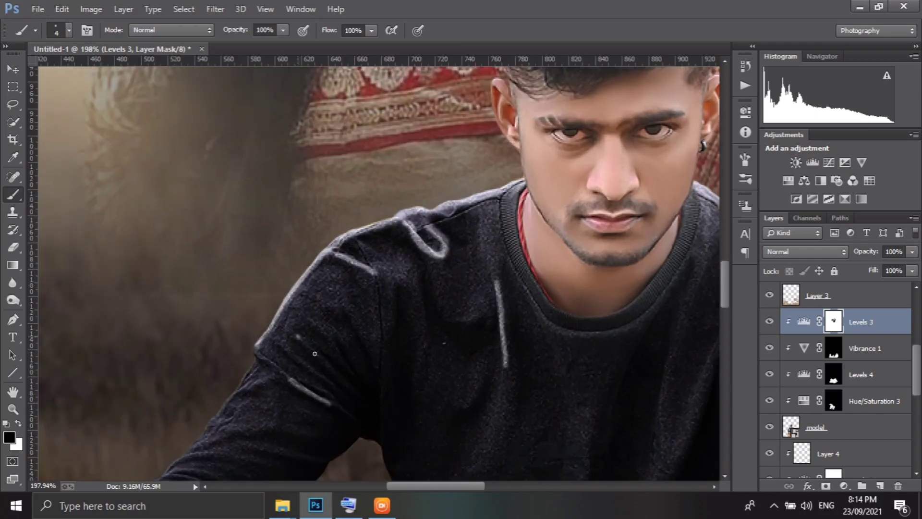
left_click_drag(276, 416, 291, 298)
Add thin highlight stripes along the left sleeve
left_click_drag(214, 337, 276, 323)
left_click_drag(248, 284, 289, 276)
mouse_move(195, 370)
left_mouse_down()
mouse_move(243, 380)
mouse_move(226, 349)
left_mouse_up()
left_click_drag(152, 384, 202, 408)
scroll(298, 360, "down", 2)
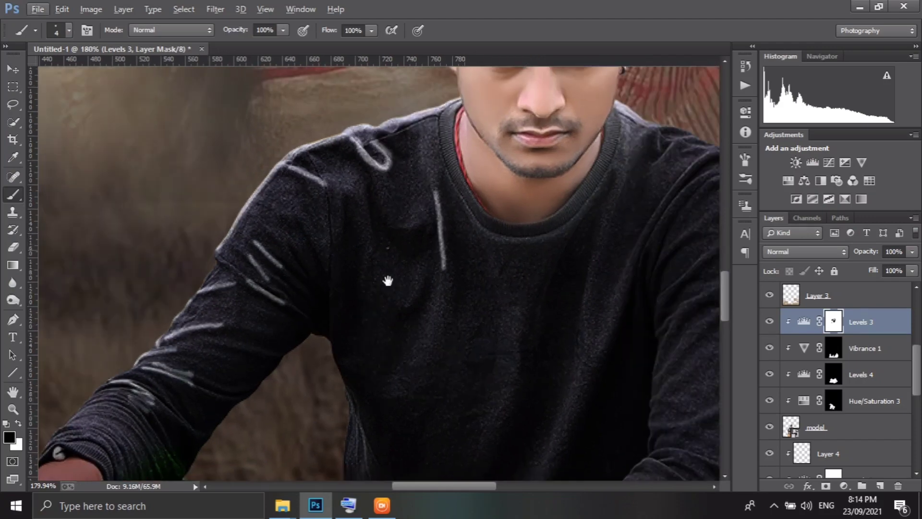
scroll(387, 274, "up", 3)
Add diagonal highlight streaks on the right shoulder and upper sleeve
left_click_drag(527, 201, 589, 247)
left_click_drag(537, 219, 490, 277)
left_click_drag(504, 204, 492, 234)
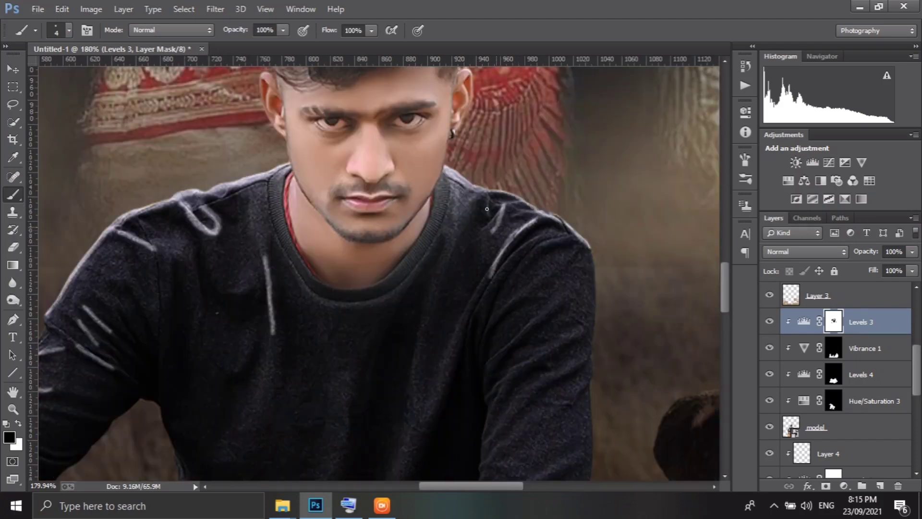
mouse_move(546, 246)
left_mouse_down()
mouse_move(499, 283)
mouse_move(513, 303)
mouse_move(515, 338)
mouse_move(571, 335)
left_mouse_up()
left_click_drag(548, 379, 587, 360)
left_click_drag(593, 356, 577, 398)
scroll(593, 406, "down", 2)
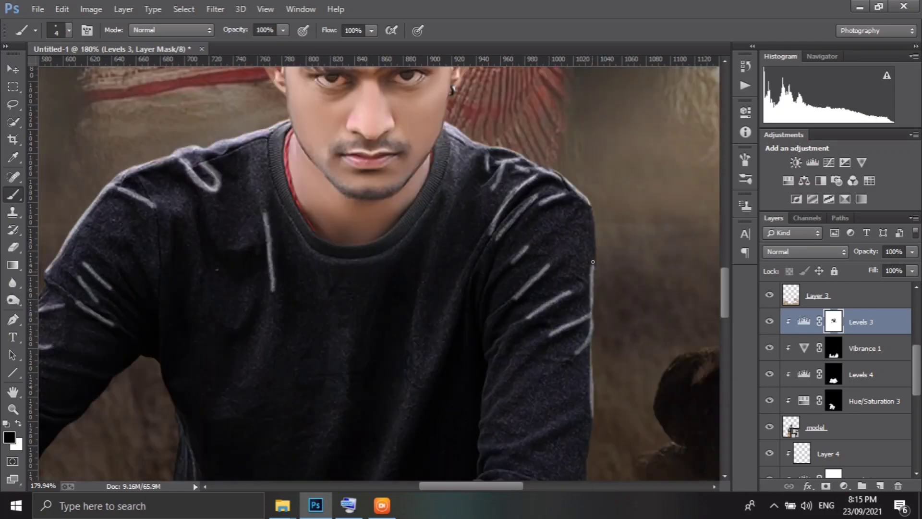
left_click_drag(593, 262, 590, 206)
scroll(590, 207, "down", 2)
left_click_drag(571, 371, 521, 403)
scroll(473, 385, "down", 5)
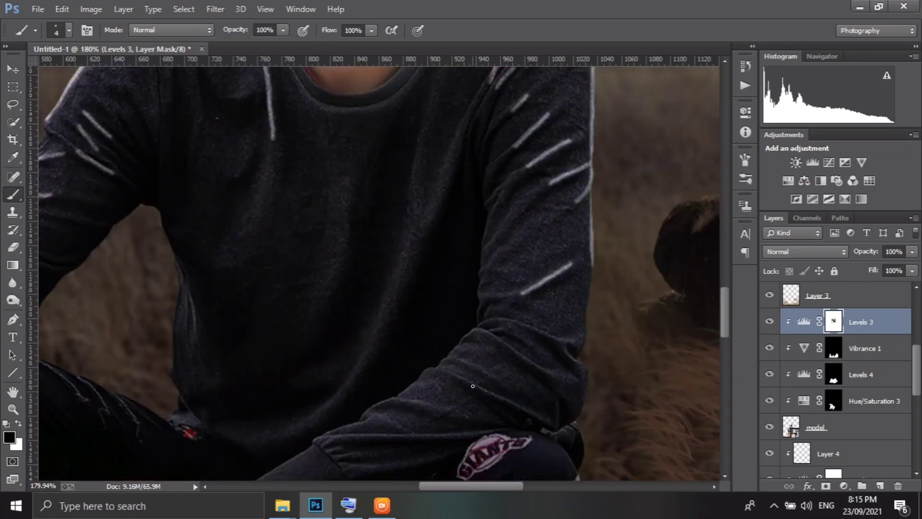
Add light streaks on the lower sleeve, near the waistband, and across the chest
left_click_drag(473, 385, 554, 421)
left_click_drag(509, 348, 562, 376)
left_click_drag(349, 436, 495, 438)
left_click_drag(370, 470, 463, 459)
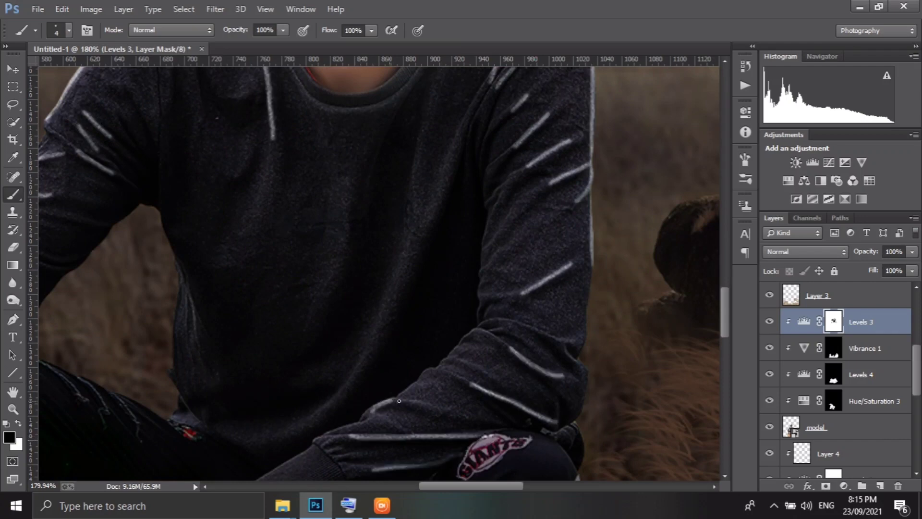
left_click_drag(399, 401, 475, 414)
scroll(372, 392, "down", 2)
left_click_drag(342, 404, 399, 325)
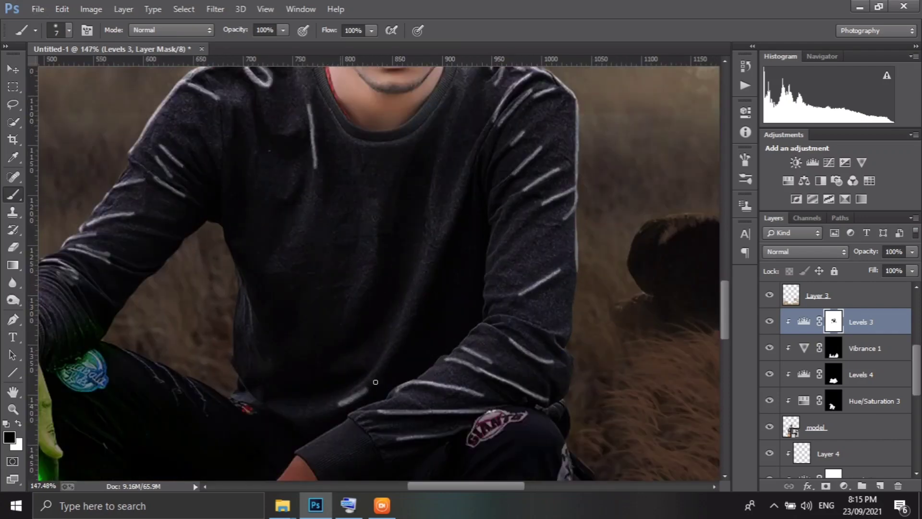
left_click_drag(384, 222, 369, 284)
scroll(432, 240, "up", 2)
scroll(474, 196, "up", 2)
With a smaller brush, add light streaks on the trouser leg
key("bracketleft")
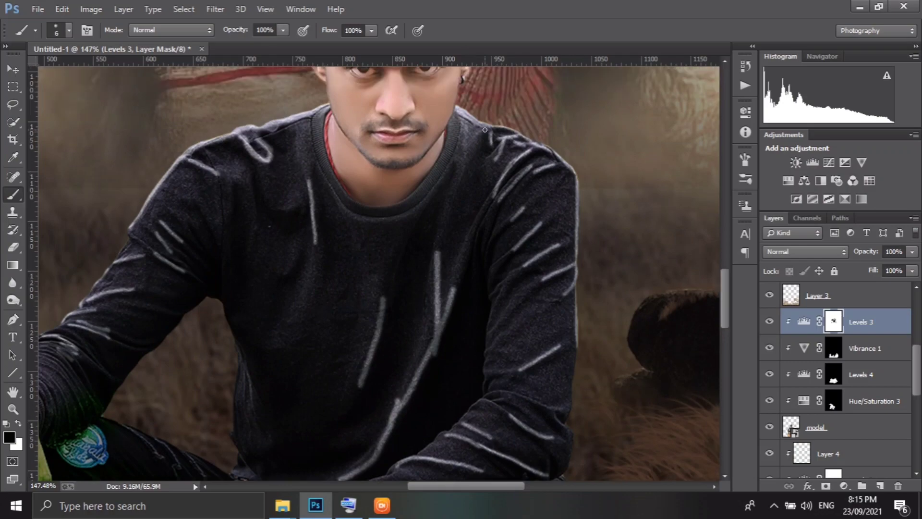
scroll(485, 129, "down", 1)
scroll(515, 399, "down", 5)
key("bracketleft")
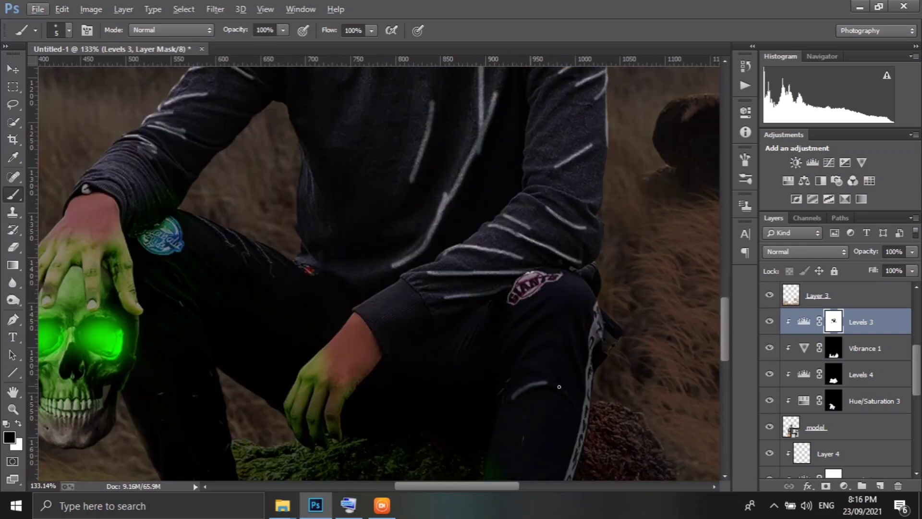
left_click_drag(559, 386, 514, 347)
scroll(512, 320, "down", 3)
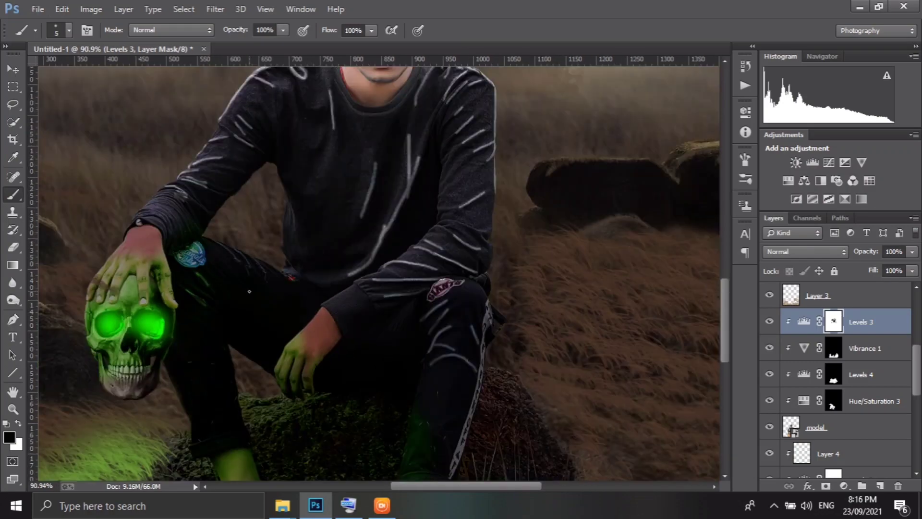
scroll(416, 156, "up", 3)
scroll(416, 157, "up", 4)
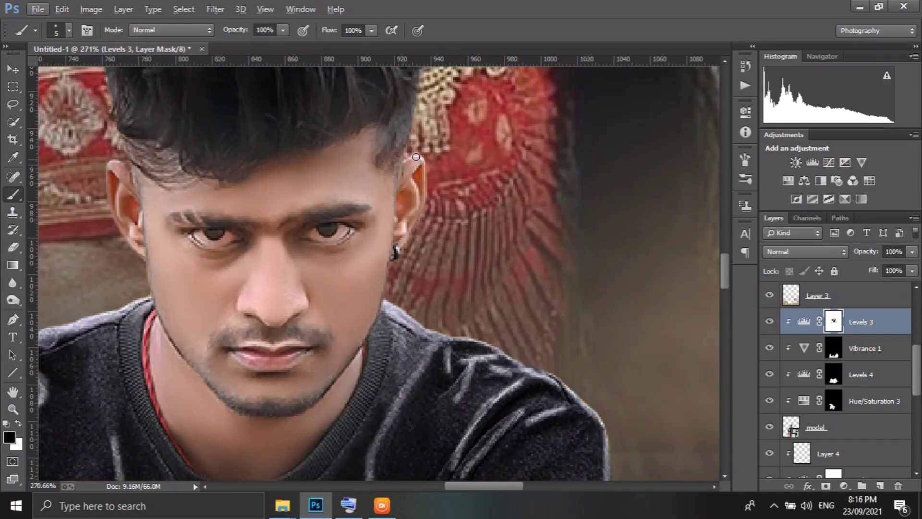
scroll(416, 157, "up", 2)
scroll(288, 173, "up", 1)
scroll(168, 192, "up", 2)
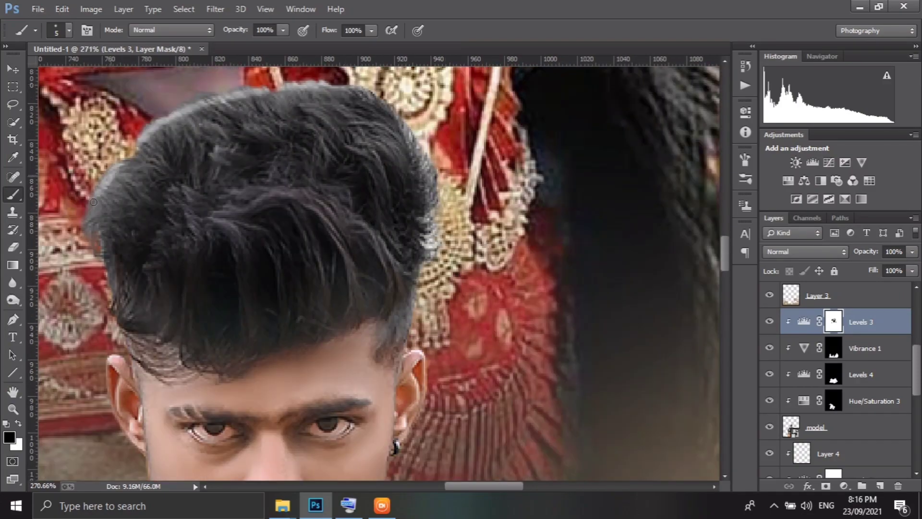
scroll(93, 202, "down", 5)
Swap to the opposite colour and set a smaller brush at 58% opacity with reduced flow
key("x")
left_click_drag(224, 31, 204, 30)
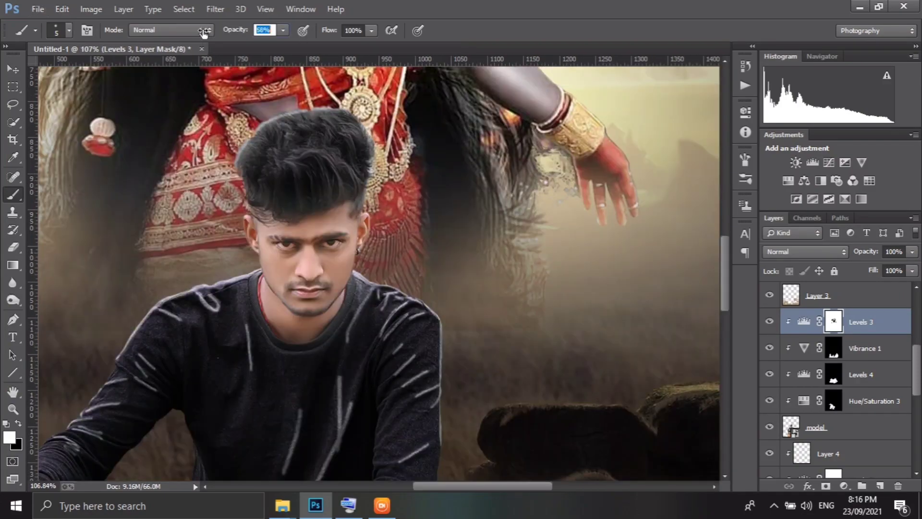
left_click_drag(329, 30, 304, 34)
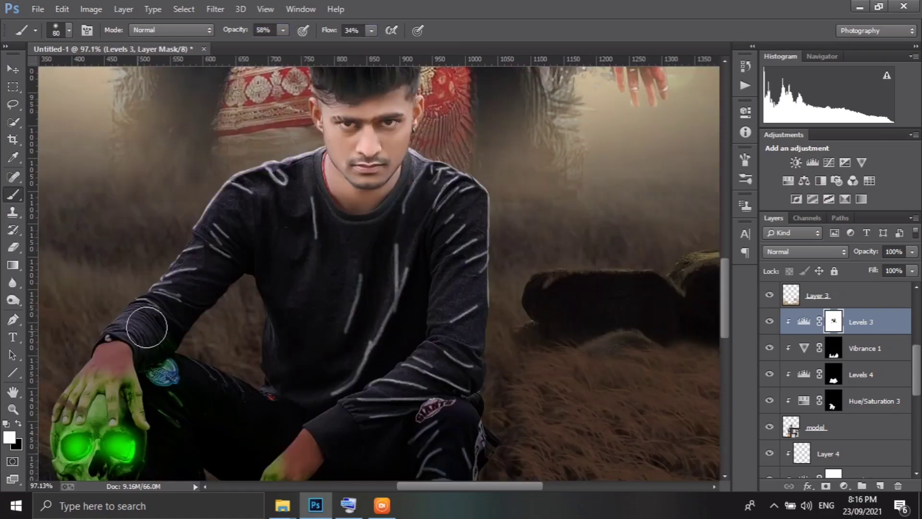
key("bracketleft")
key("bracketleft")
key("bracketleft")
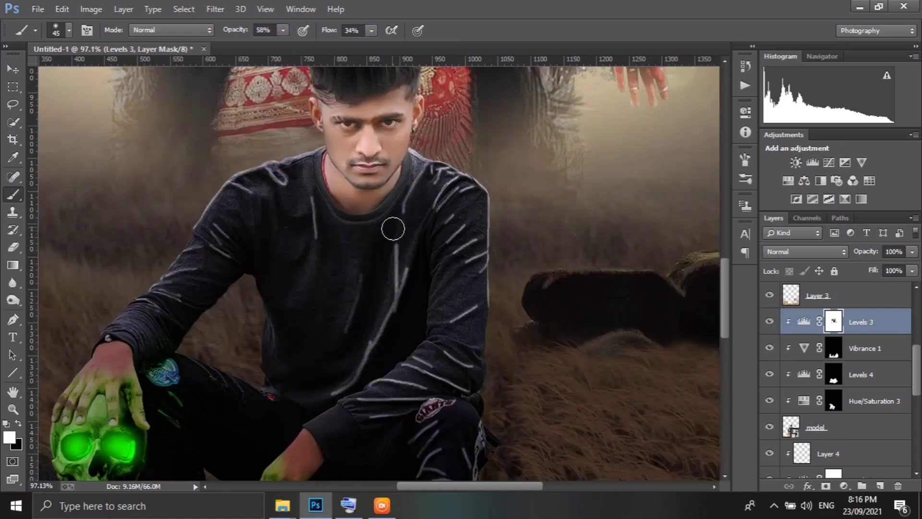
Tone down the grey streaks near the neck, chest and sleeve, then zoom out
left_click_drag(393, 229, 396, 288)
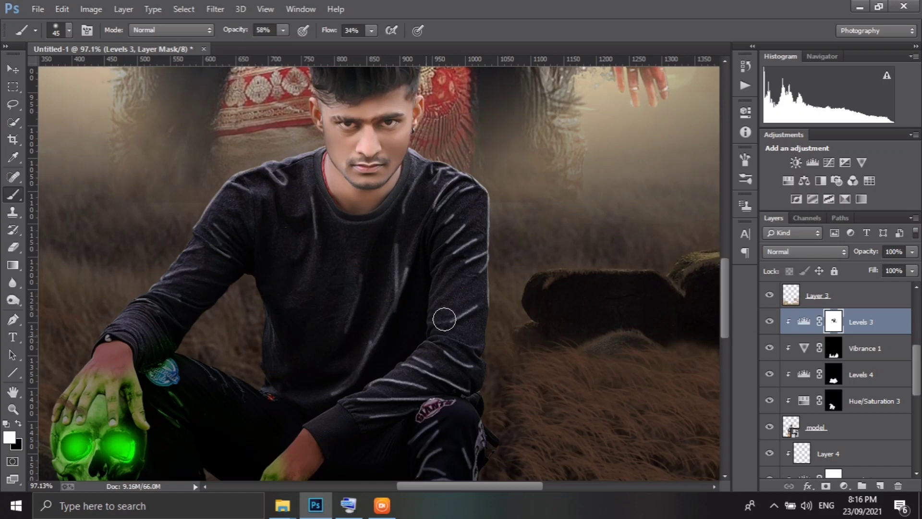
mouse_move(444, 319)
left_mouse_down()
mouse_move(389, 418)
mouse_move(428, 373)
left_mouse_up()
scroll(440, 374, "down", 1)
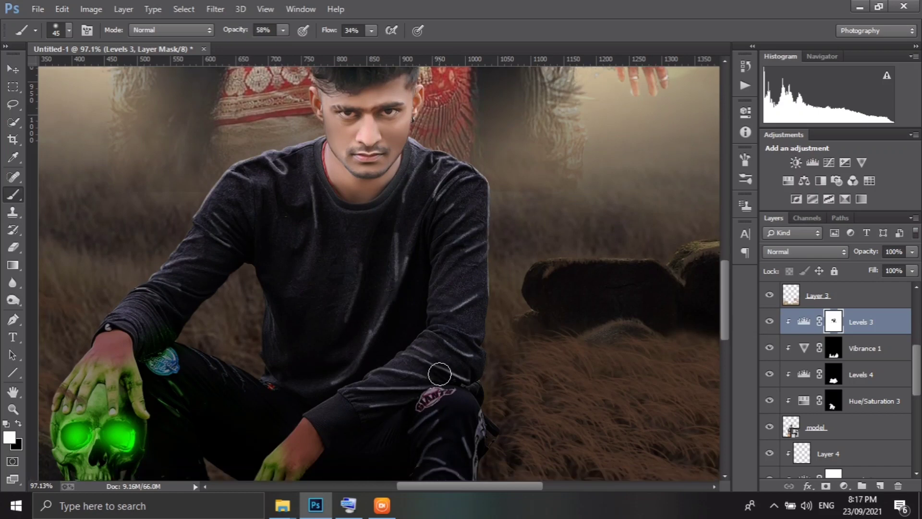
scroll(440, 374, "down", 5)
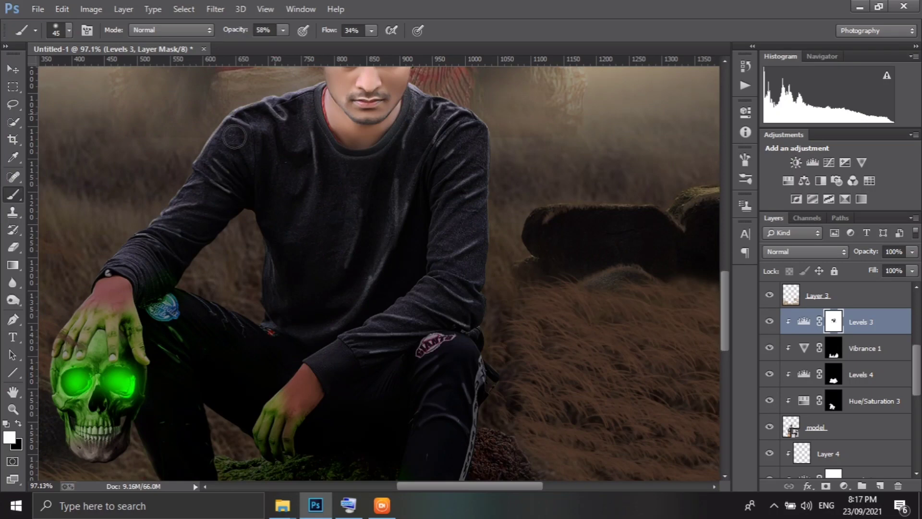
scroll(380, 170, "down", 5)
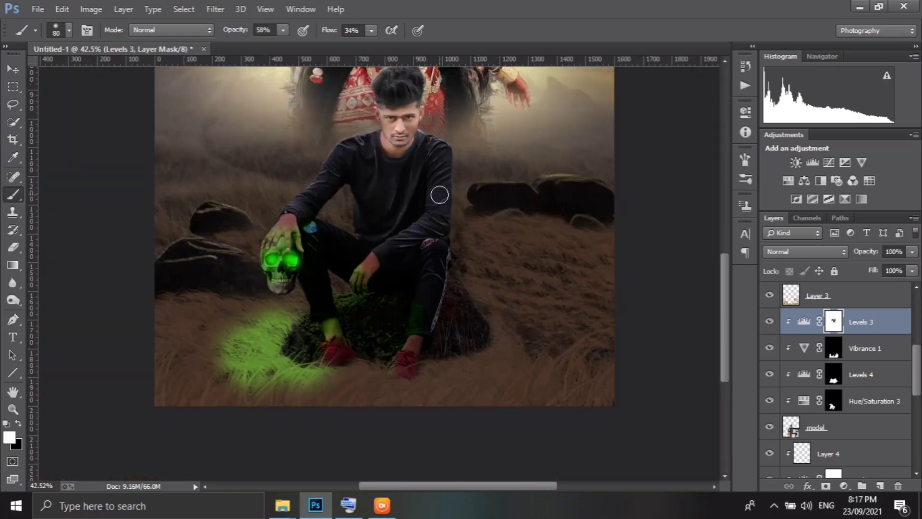
scroll(439, 195, "down", 3)
scroll(854, 376, "up", 2)
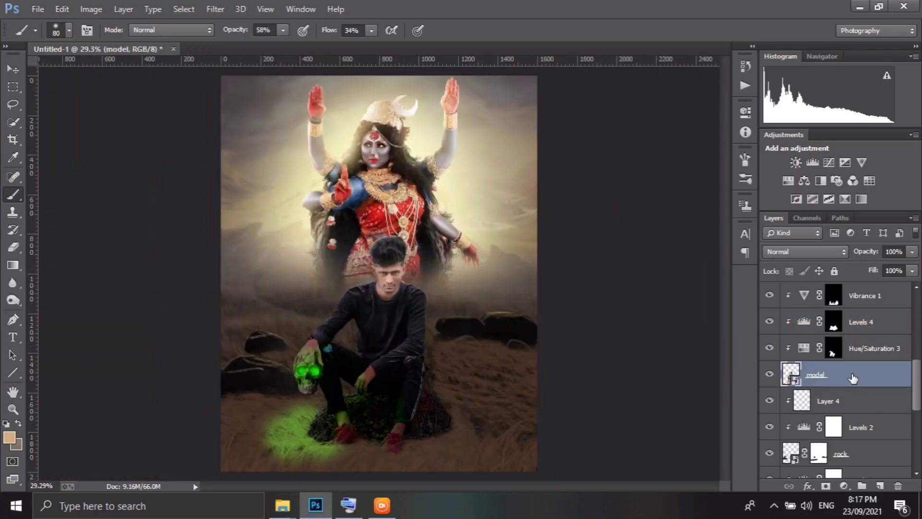
Paint both eyes green at full opacity and flow, blending the layer as Overlay
scroll(396, 276, "up", 4)
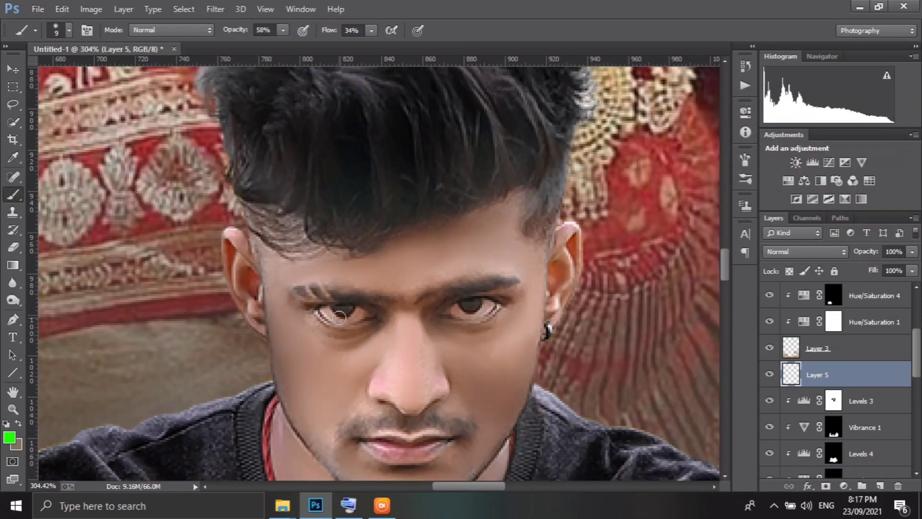
key("0")
key("shift+0")
left_click_drag(339, 318, 342, 315)
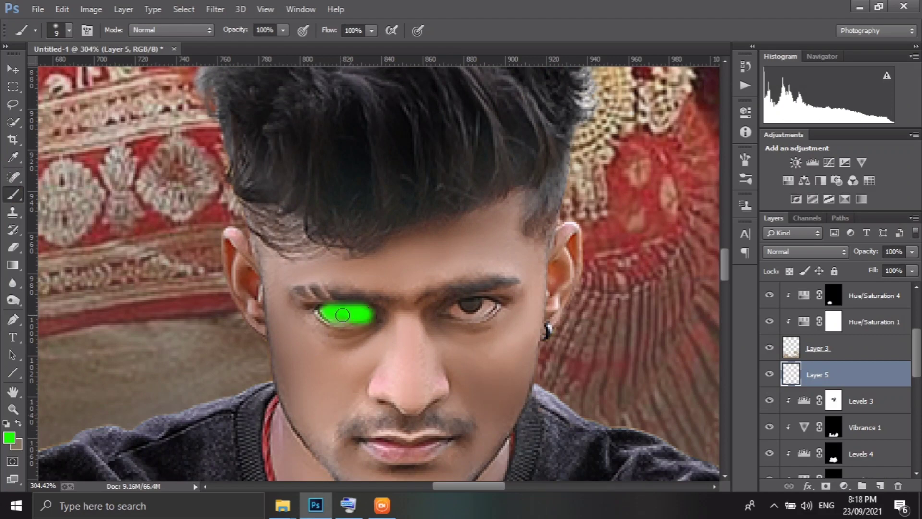
left_click_drag(459, 313, 485, 310)
left_click(805, 251)
left_click(792, 173)
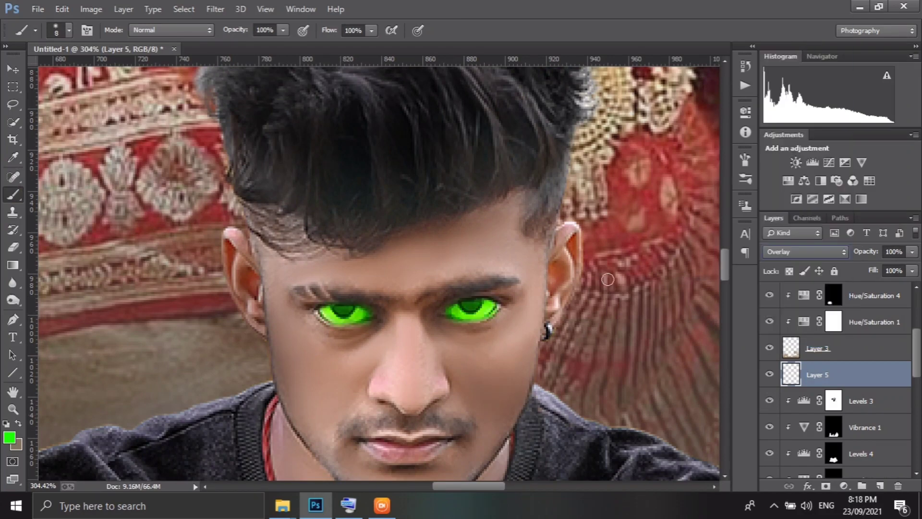
On a new layer, paint both eyes solid green and blend it as Linear Dodge (Add)
left_click(879, 485)
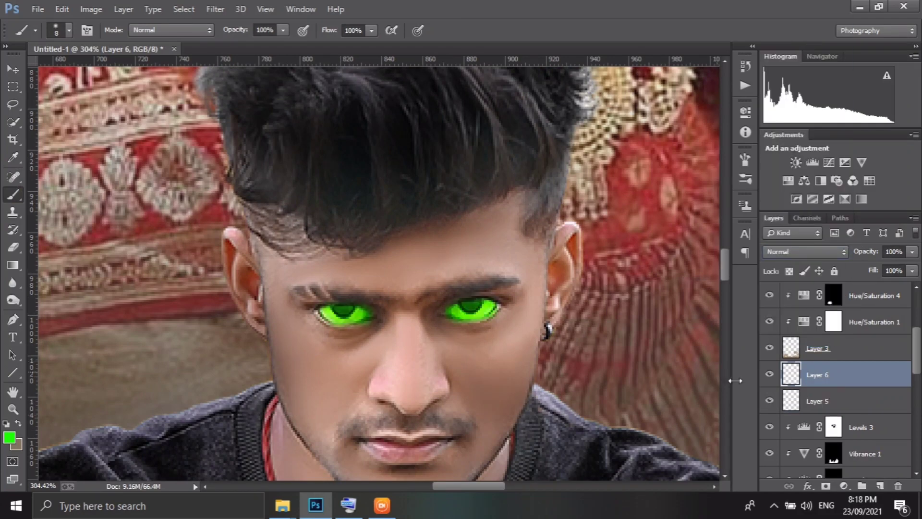
left_click(770, 400)
left_click_drag(322, 314, 344, 311)
left_click_drag(453, 311, 453, 311)
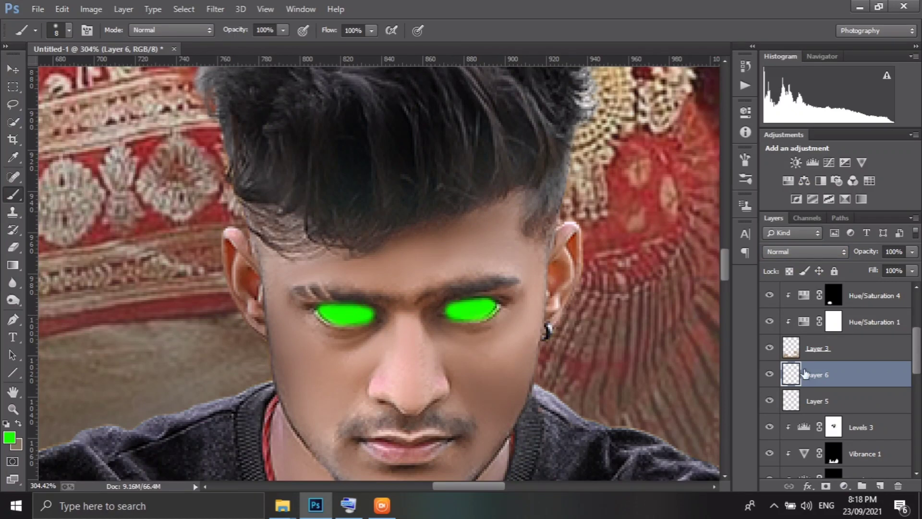
left_click(806, 251)
left_click(823, 136)
Apply a 12.7 px Gaussian Blur to the green eye glow layer
left_click(215, 8)
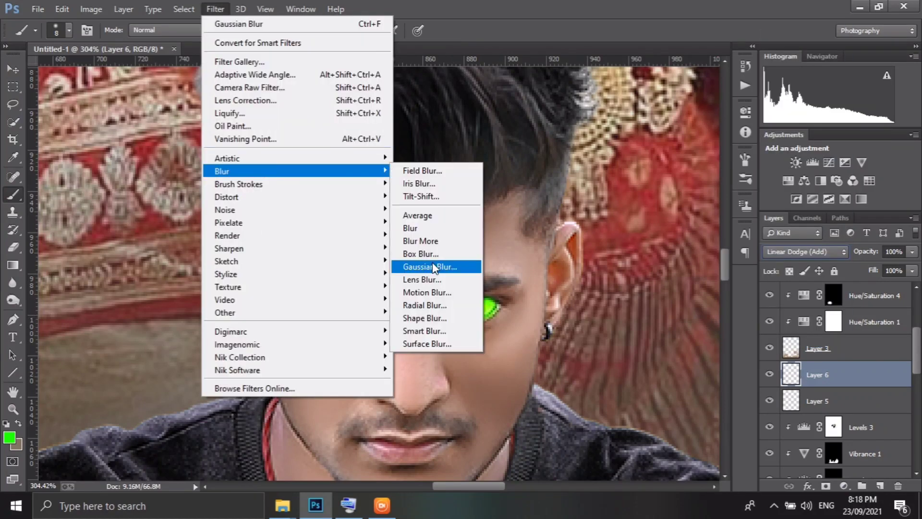
left_click(422, 266)
left_click_drag(657, 313, 658, 313)
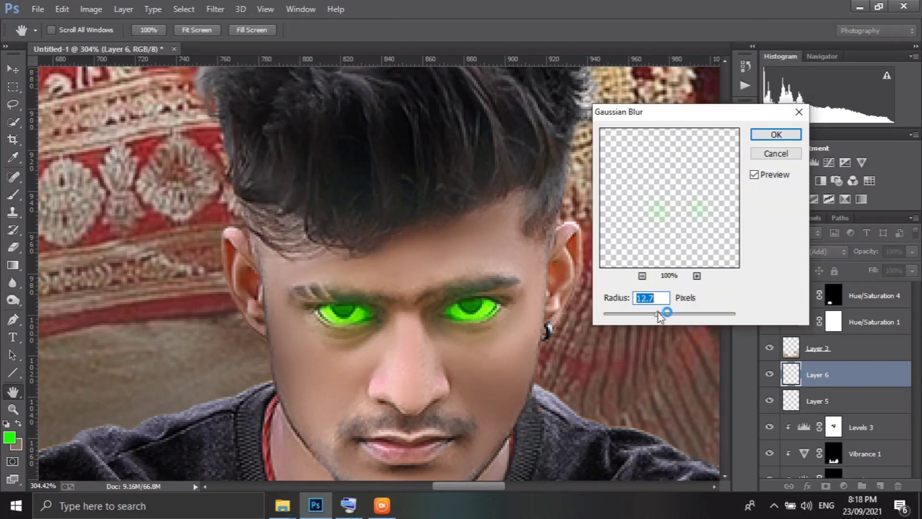
key("Return")
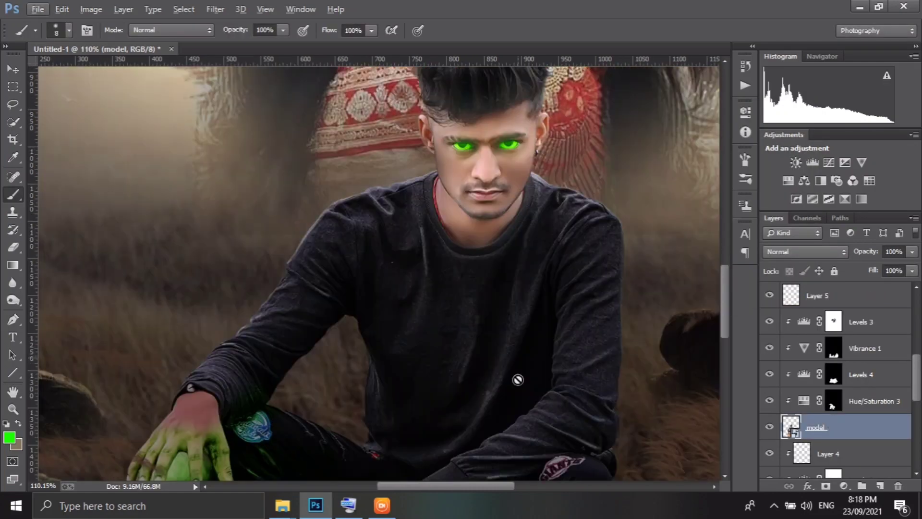
Select the Hue/Saturation 3 mask and set a slightly larger brush at 54% opacity, 53% flow
scroll(518, 380, "down", 3)
left_click(864, 400)
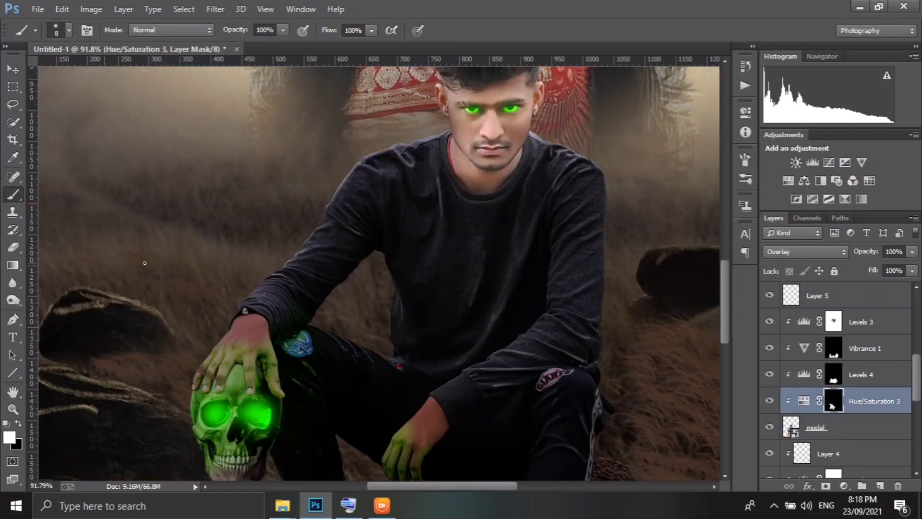
scroll(492, 90, "up", 8)
scroll(493, 90, "up", 1)
key("5")
key("4")
key("shift+5")
key("shift+3")
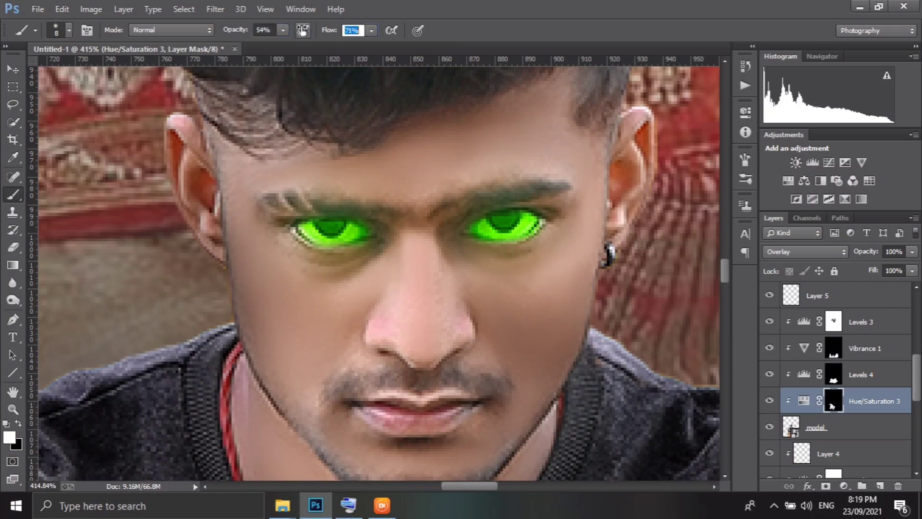
key("bracketright")
Paint green glow over the brows and upper eyelids, then select the Color Fill 3 layer
left_click_drag(299, 264, 302, 223)
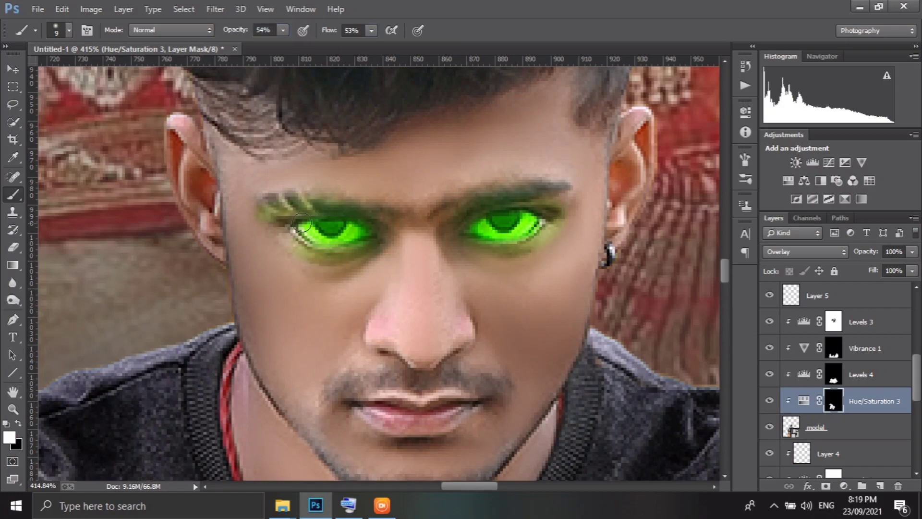
scroll(553, 208, "down", 4)
scroll(555, 250, "down", 3)
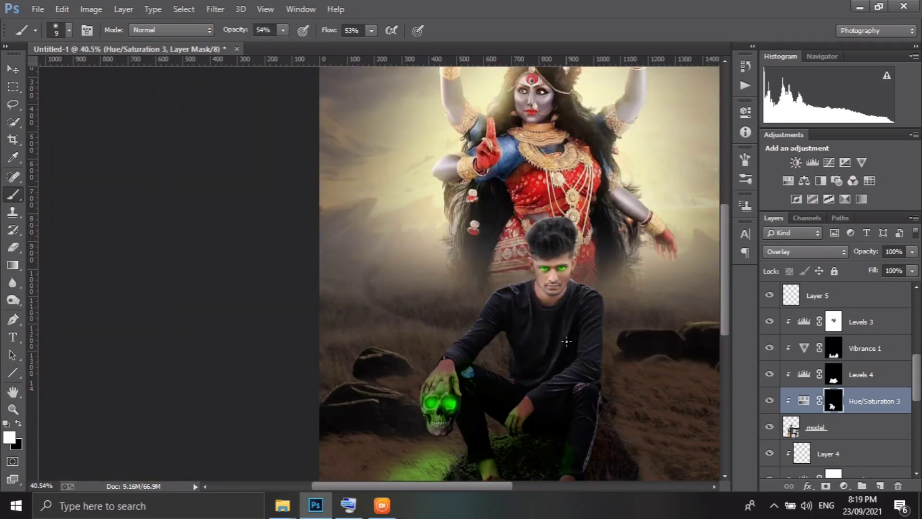
scroll(562, 334, "down", 2)
scroll(804, 327, "up", 5)
left_click(845, 298)
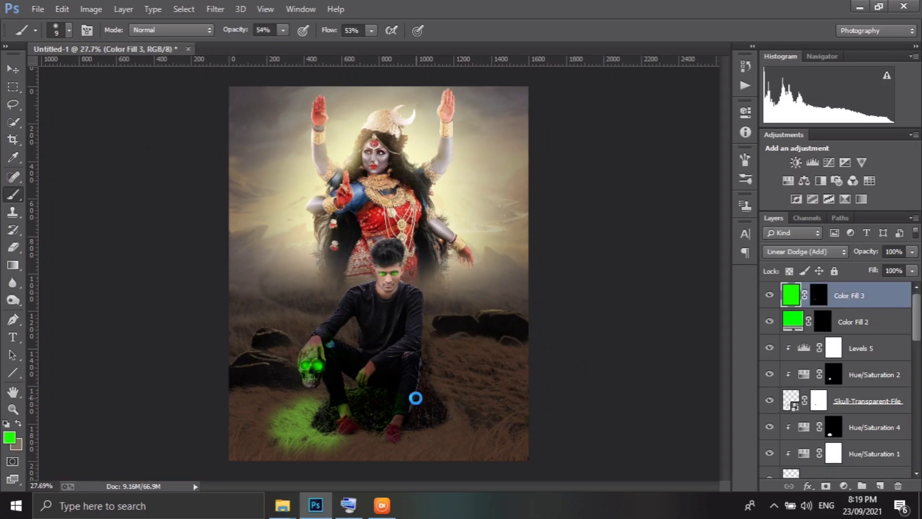
Stamp a merged copy and set Camera Raw Basic values 13, 12, 12, -8, -8, 36, 18 and detail 17
key("ctrl+alt+shift+e")
left_click(215, 9)
left_click(268, 102)
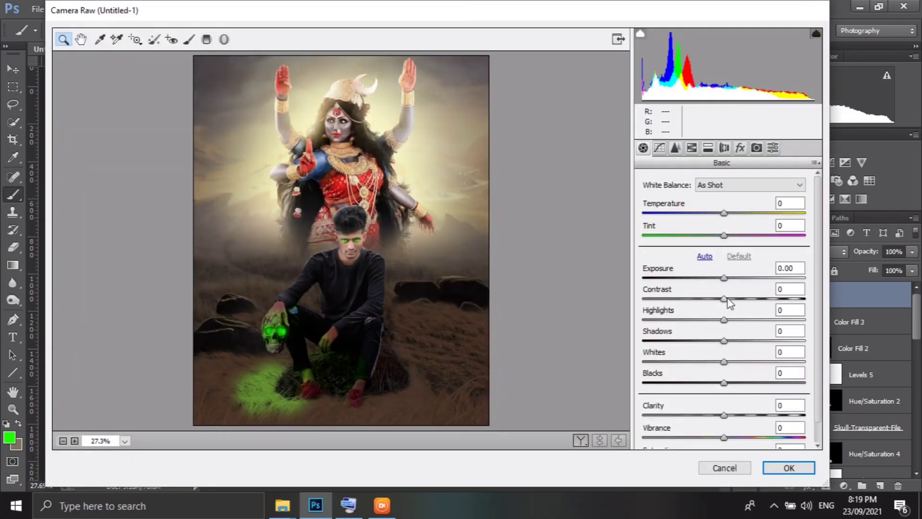
type("13\t12\t12\t-8\t-8\t36\t18")
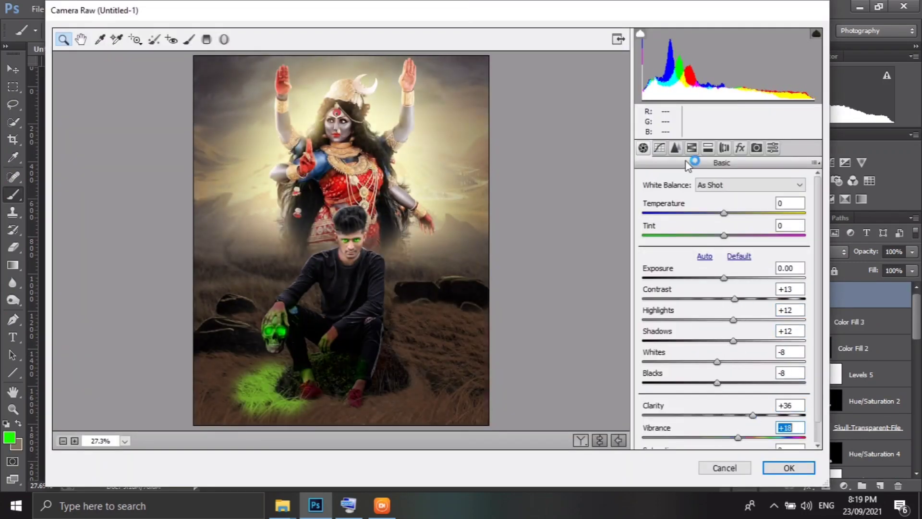
left_click(675, 148)
type("17")
Raise green luminance to +18 and split-tone with warm highlights and teal shadows
left_click(692, 148)
left_click(723, 200)
mouse_move(728, 311)
left_mouse_down()
mouse_move(743, 311)
mouse_move(739, 288)
left_mouse_up()
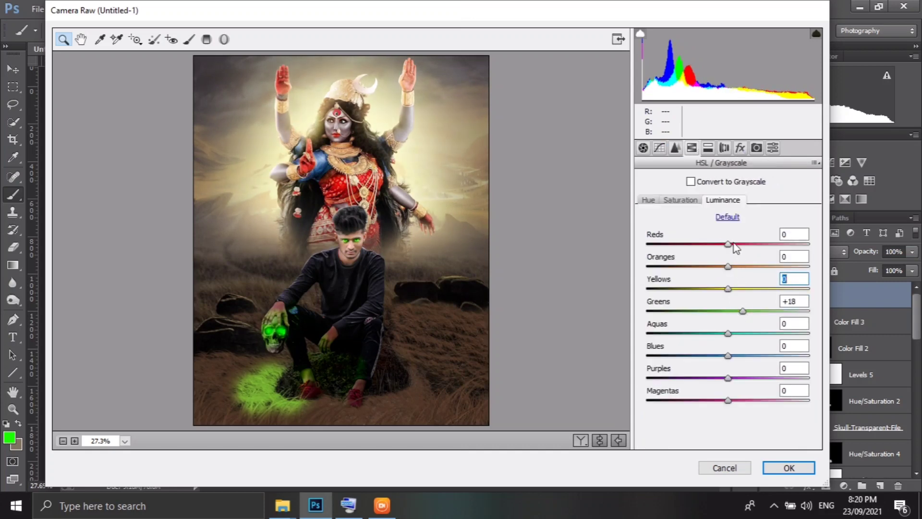
left_click(708, 148)
left_click_drag(646, 224, 677, 224)
mouse_move(647, 202)
left_mouse_down()
mouse_move(672, 202)
mouse_move(669, 224)
mouse_move(659, 224)
left_mouse_up()
left_click(695, 328)
mouse_move(646, 306)
left_mouse_down()
mouse_move(732, 306)
mouse_move(664, 330)
left_mouse_up()
Add a dark vignette, shift blue primary hue -26 and green +27, and apply the grading
left_click(740, 147)
mouse_move(729, 322)
left_mouse_down()
mouse_move(713, 322)
mouse_move(716, 345)
left_mouse_up()
key("ctrl+alt+8")
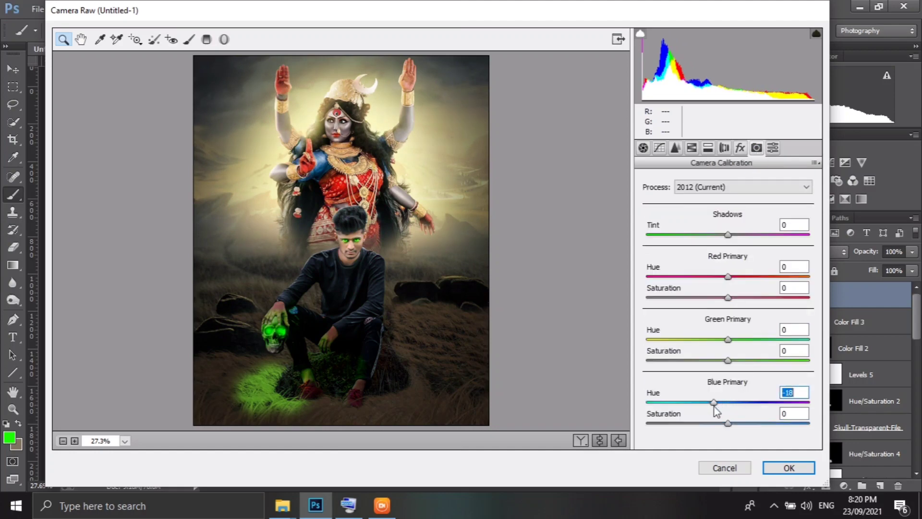
left_click_drag(714, 402, 707, 402)
left_click_drag(728, 339, 749, 339)
left_click(600, 439)
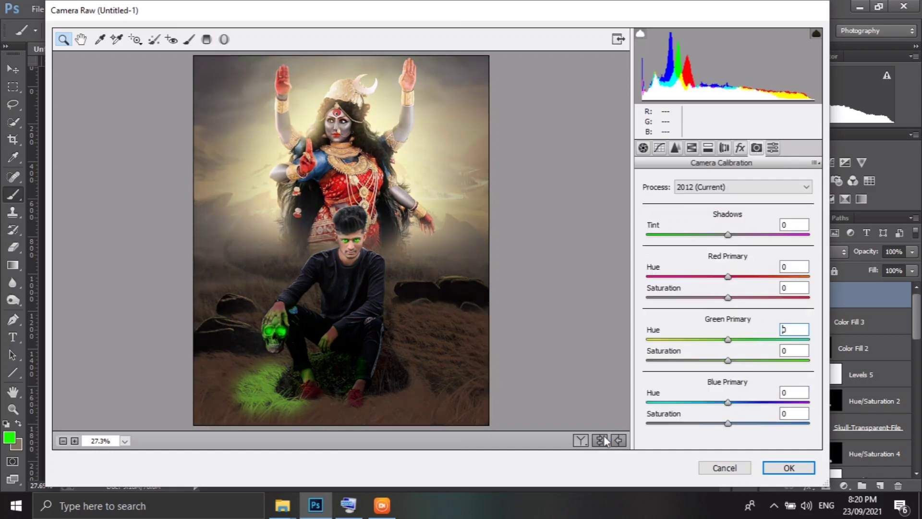
left_click(789, 468)
Place the 'Navratri Special' text file as an embedded layer on the poster
left_click(37, 8)
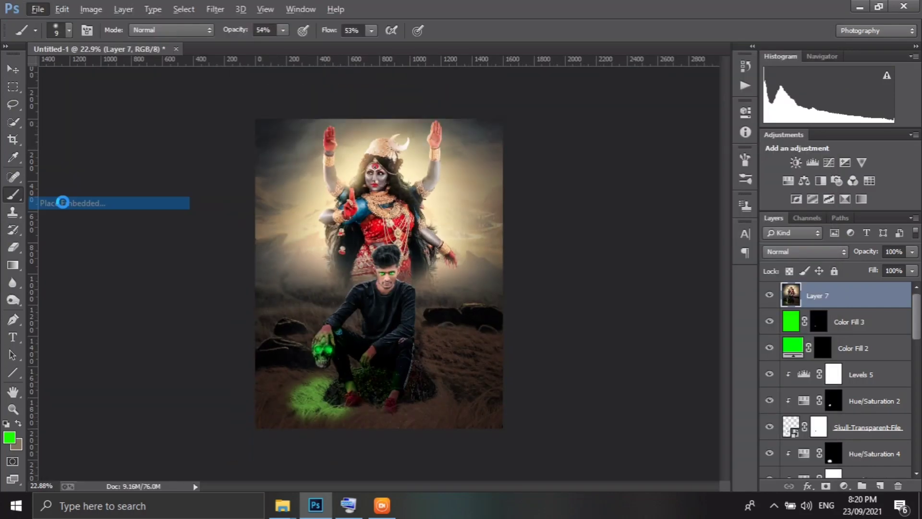
left_click(62, 202)
double_click(567, 137)
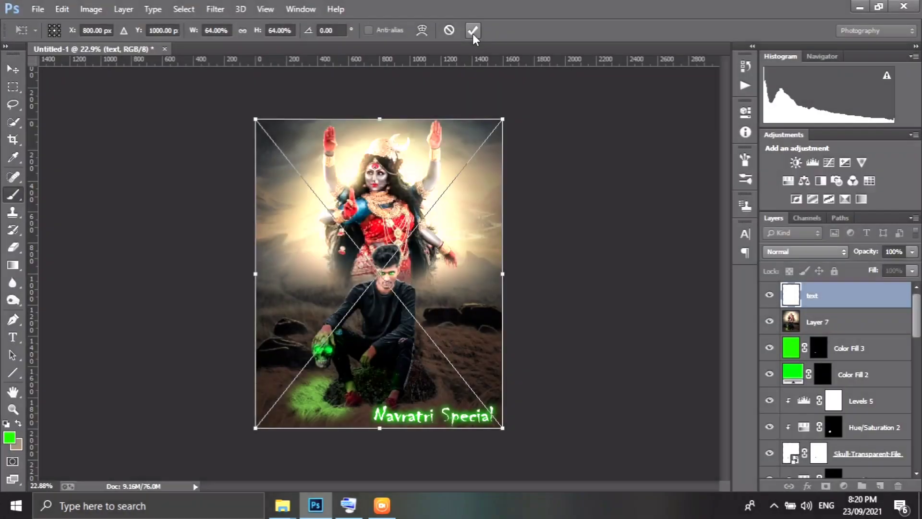